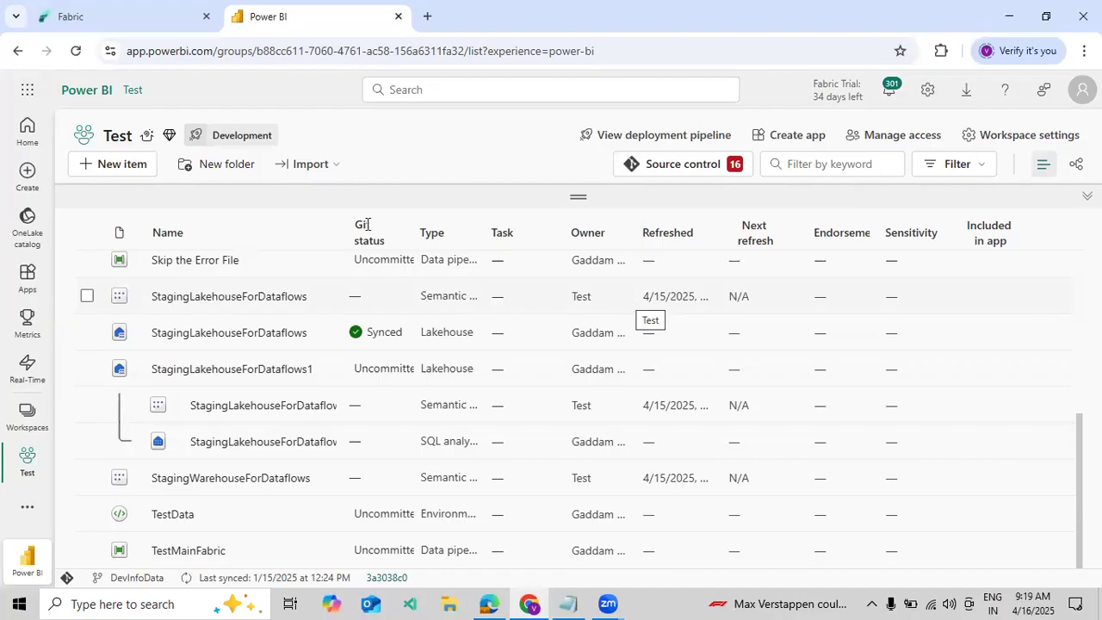
# Step: Switch to Synapse Studio in Edge and expand the FabricDemoData SQL database among the workspace data
pyautogui.click(62, 23)
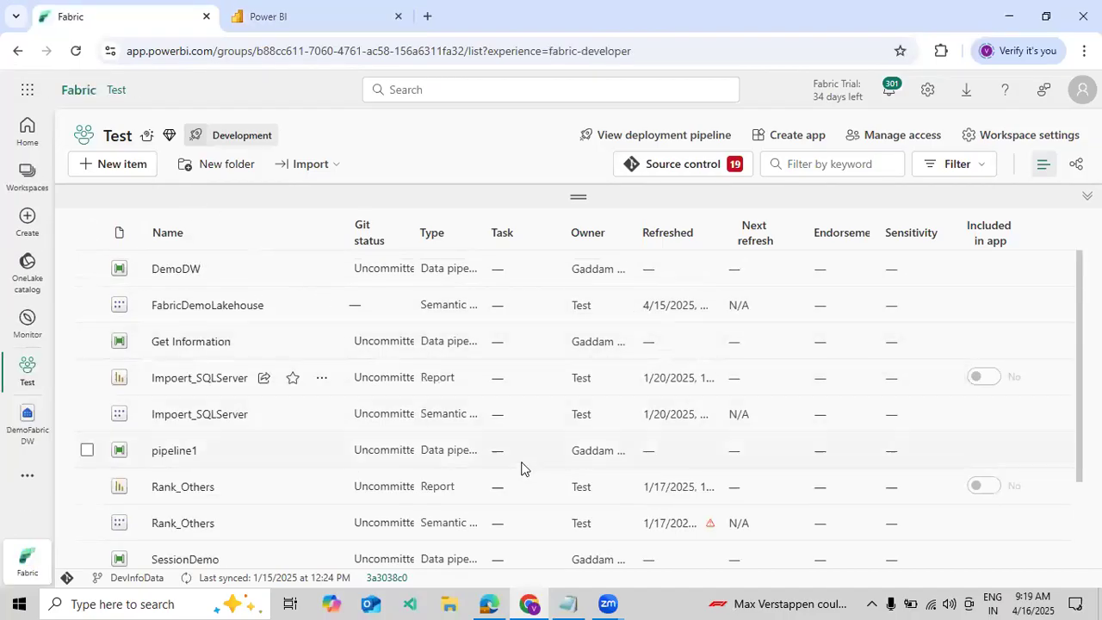
pyautogui.click(489, 604)
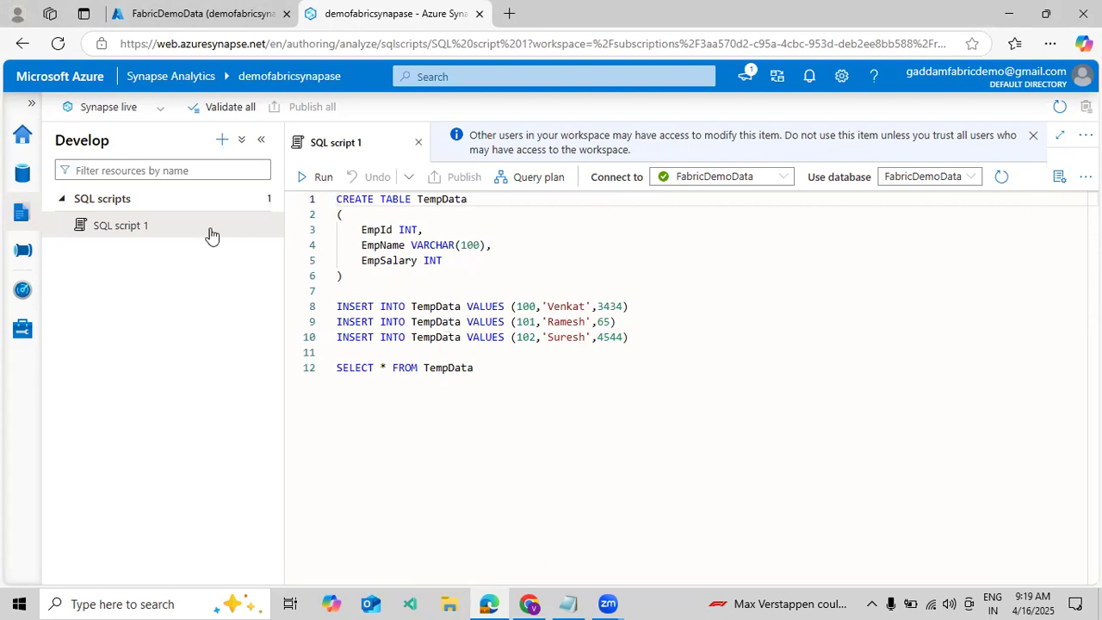
pyautogui.click(24, 251)
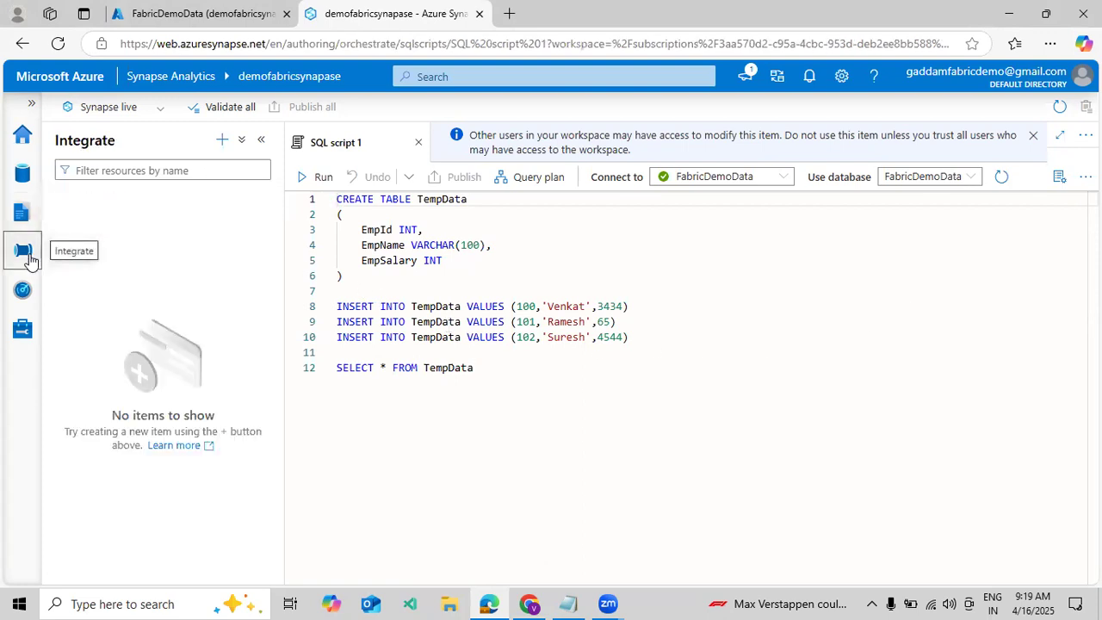
pyautogui.click(22, 172)
pyautogui.click(60, 228)
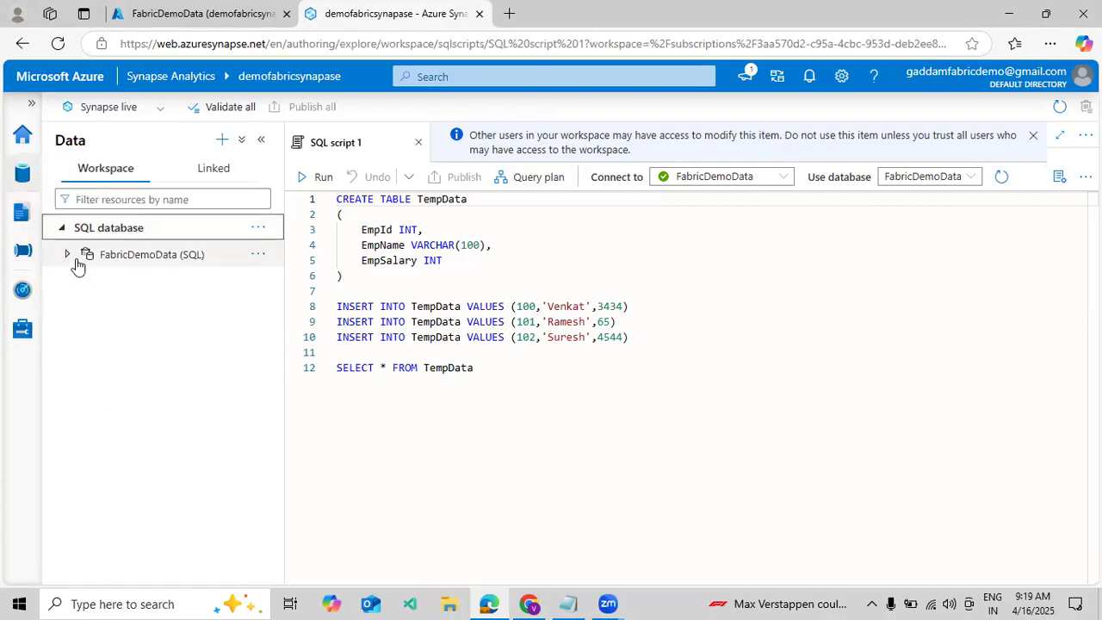
pyautogui.click(67, 255)
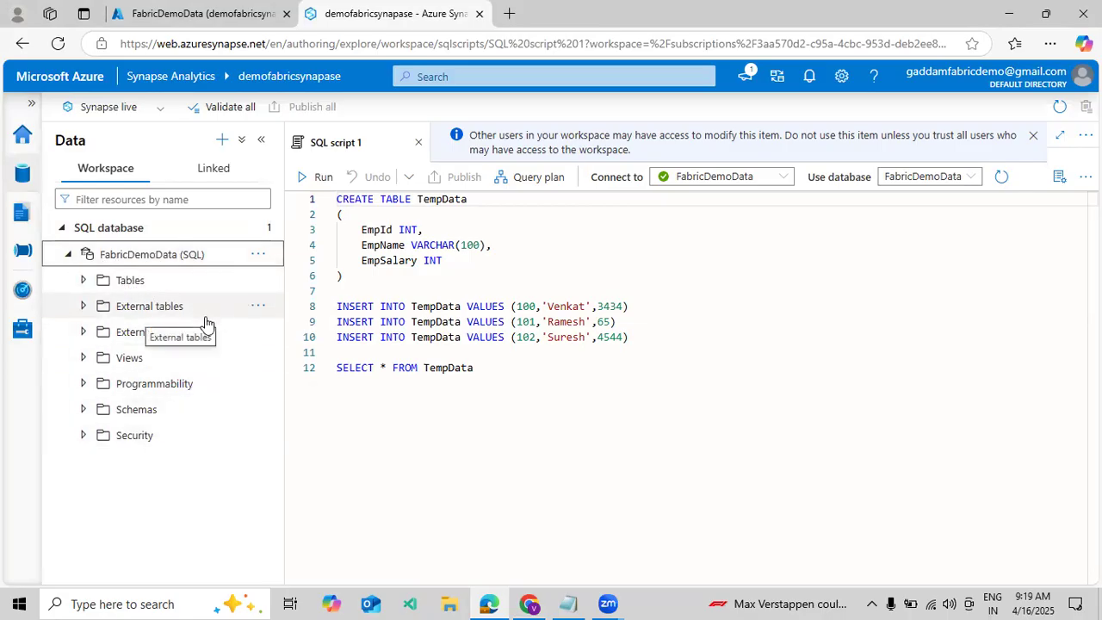
# Step: List the tables of the FabricDemoData database and dismiss the notice above SQL script 1
pyautogui.click(165, 390)
pyautogui.click(165, 390)
pyautogui.click(150, 392)
pyautogui.click(150, 392)
pyautogui.click(475, 384)
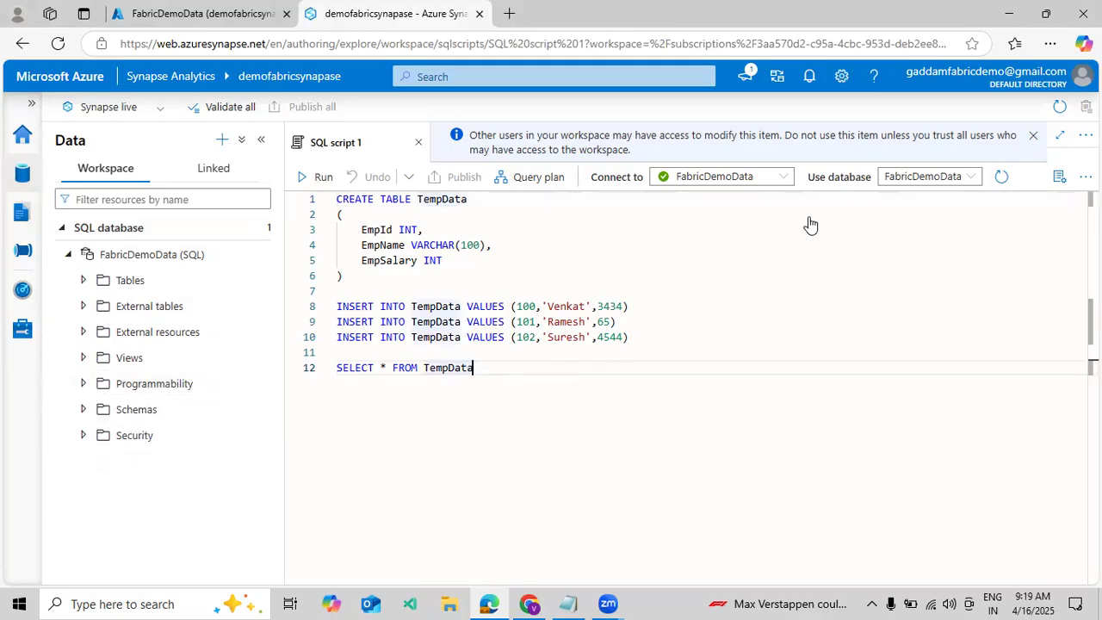
pyautogui.click(83, 280)
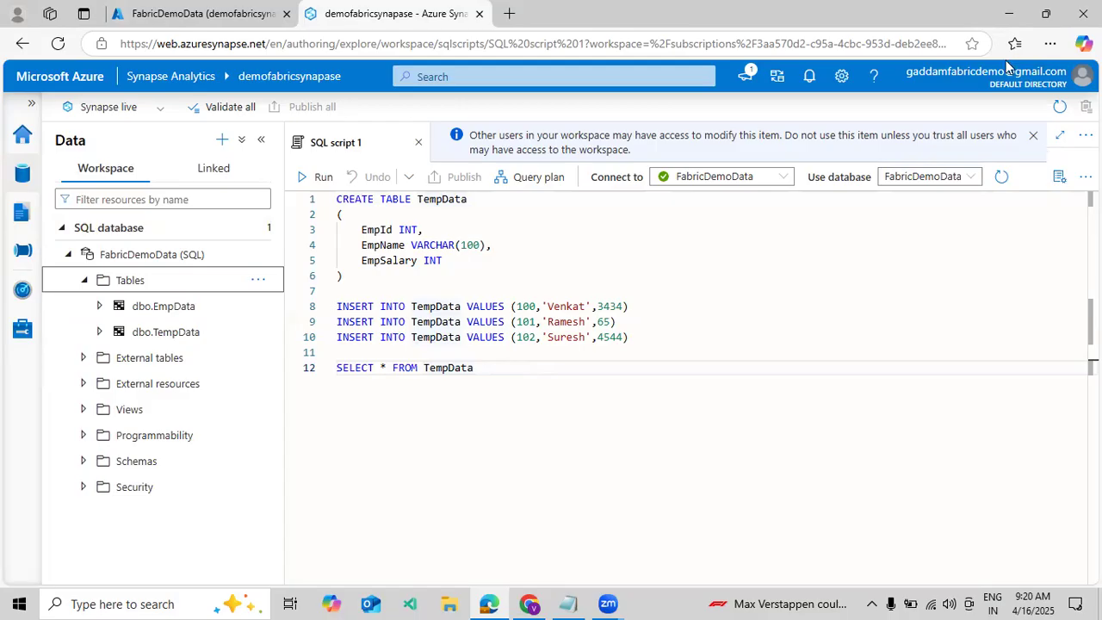
pyautogui.click(1033, 139)
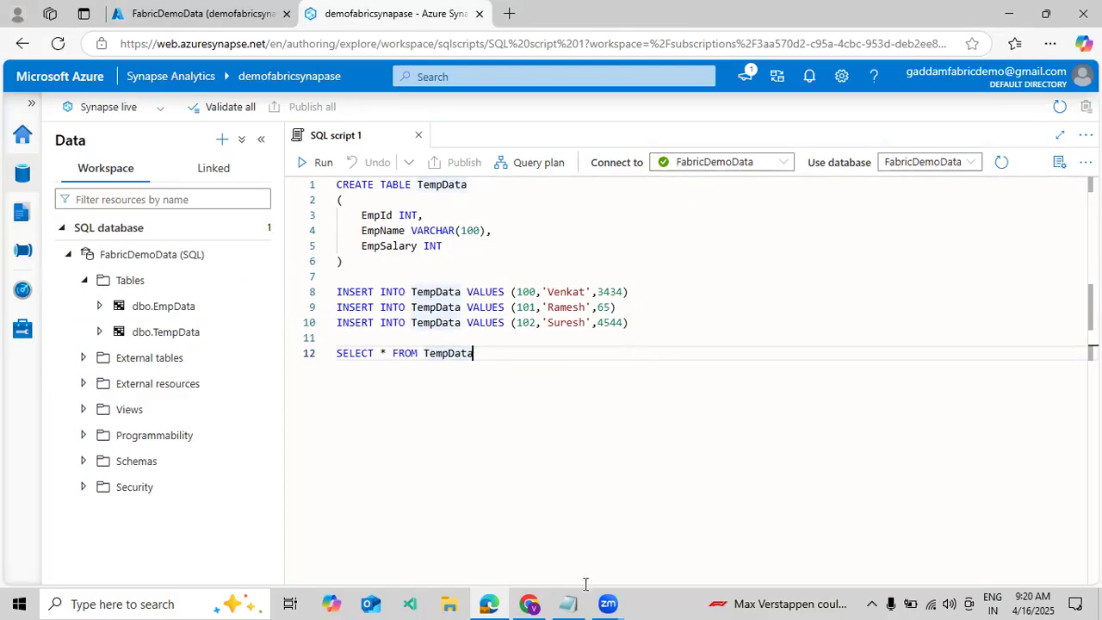
# Step: Switch to the Fabric Test workspace in Chrome and create a data pipeline named TempDatad
pyautogui.click(528, 603)
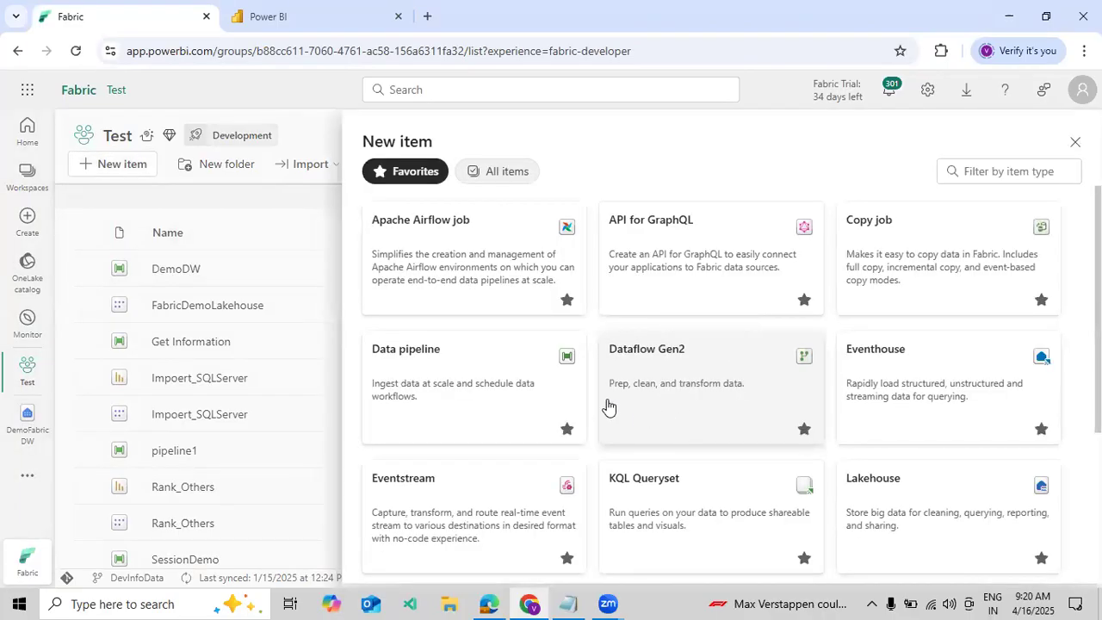
pyautogui.click(479, 383)
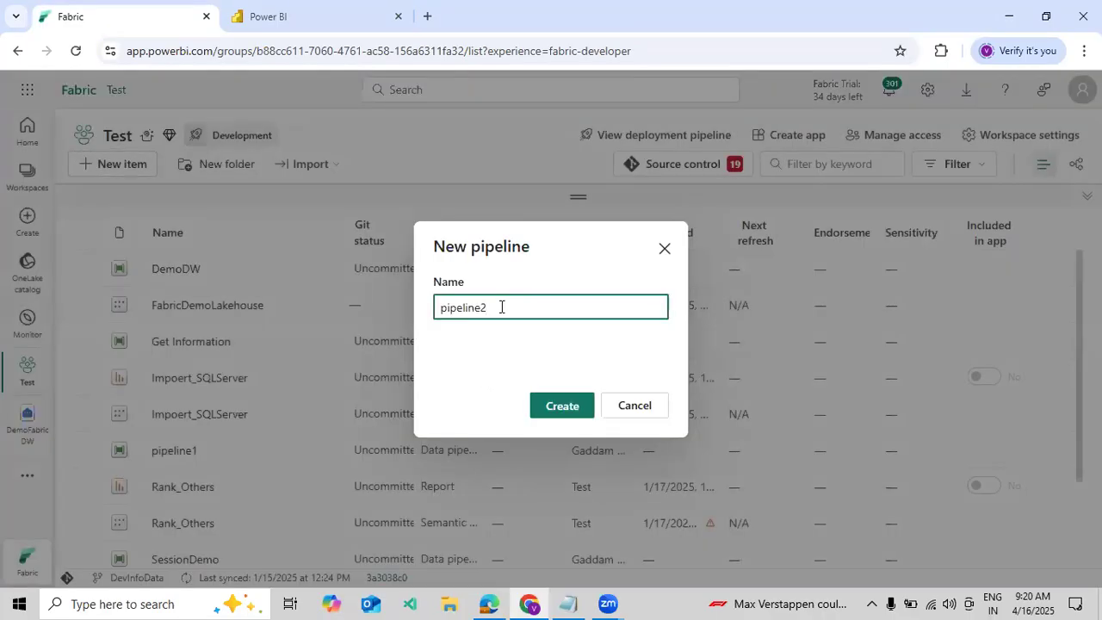
pyautogui.doubleClick(501, 306)
pyautogui.write('TempDatad')
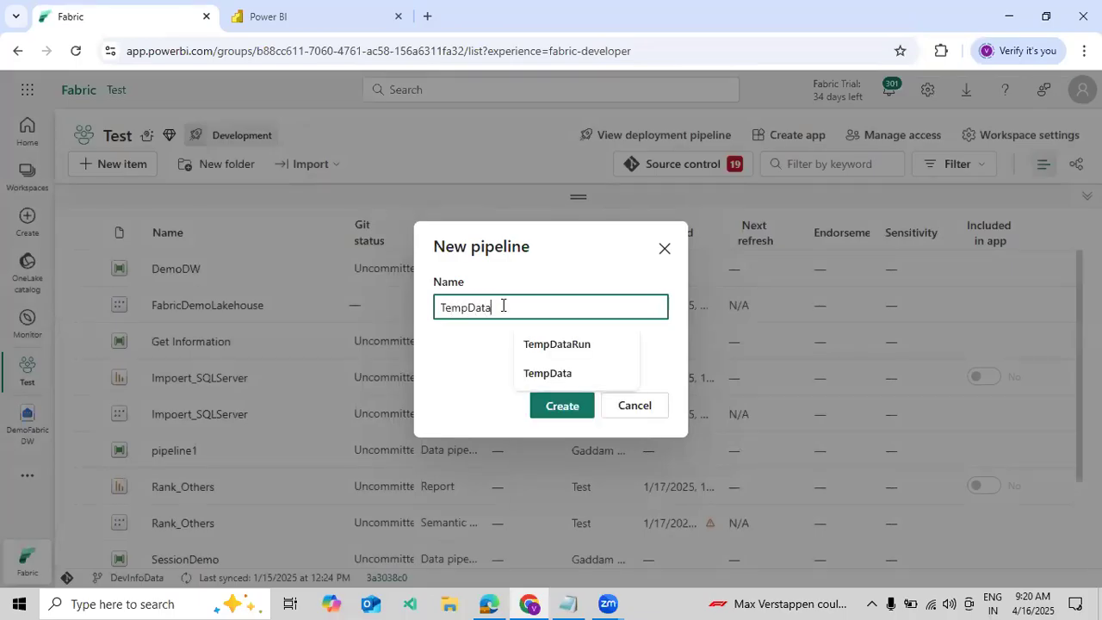
pyautogui.click(545, 400)
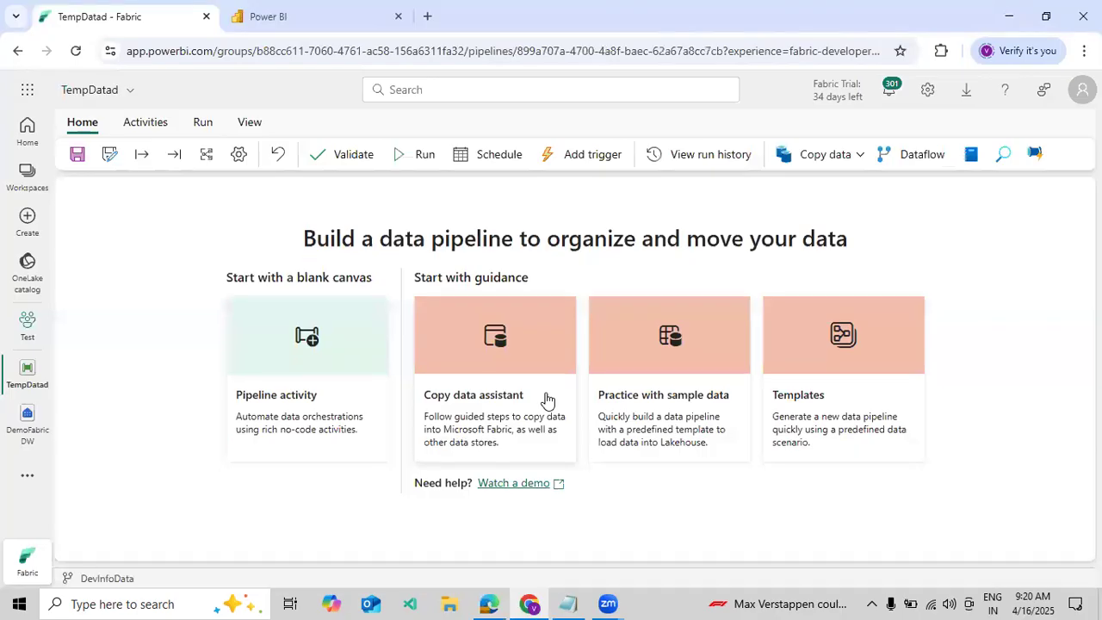
# Step: Add a Copy data activity to the pipeline canvas and name it Get Data
pyautogui.click(160, 130)
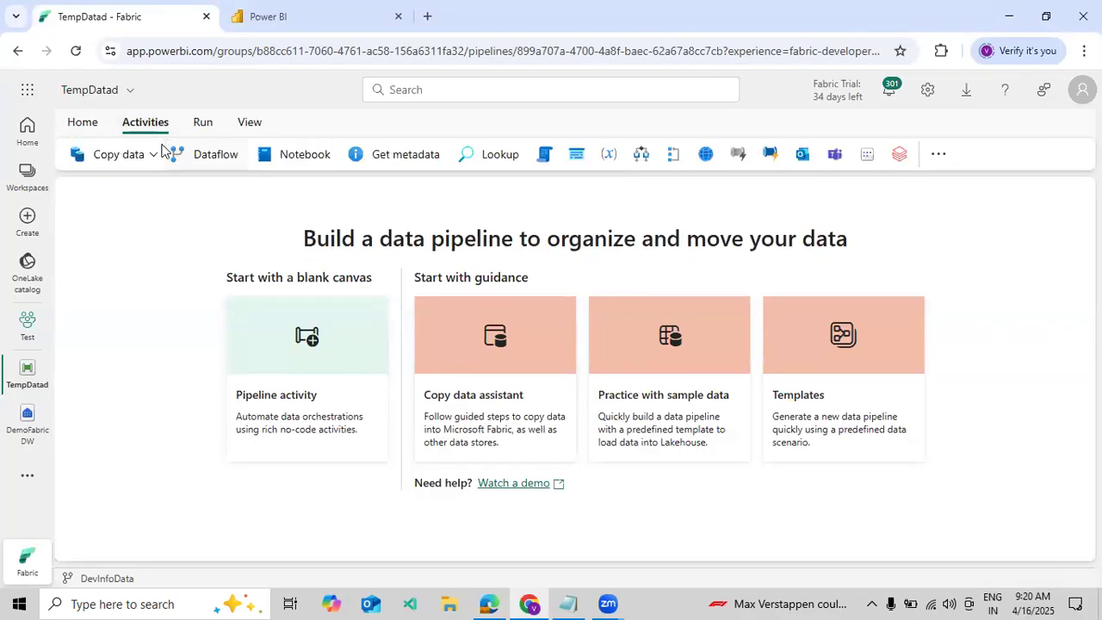
pyautogui.click(154, 155)
pyautogui.click(152, 187)
pyautogui.moveTo(147, 319); pyautogui.dragTo(310, 319)
pyautogui.moveTo(344, 520); pyautogui.dragTo(364, 422)
pyautogui.click(315, 476)
pyautogui.moveTo(315, 476); pyautogui.dragTo(237, 470)
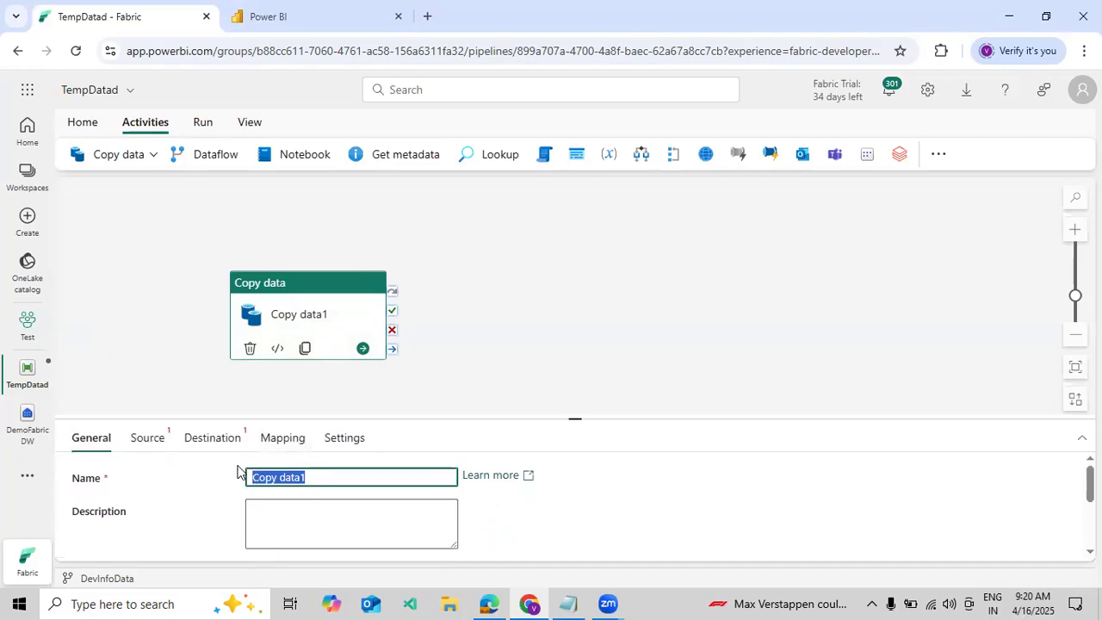
pyautogui.write('Get Data')
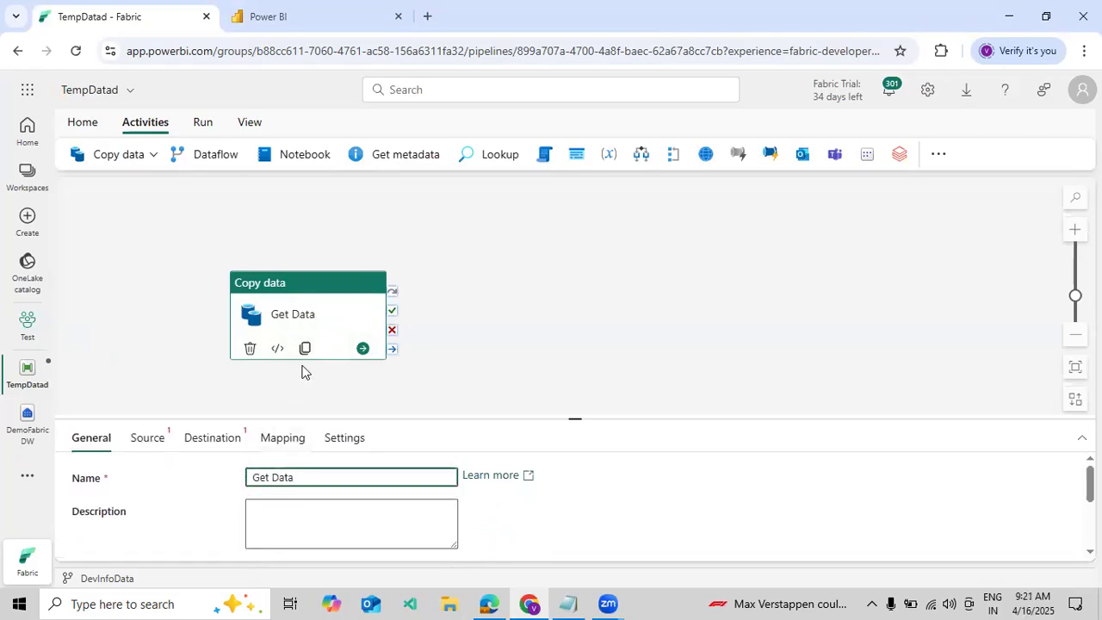
# Step: Start a new source connection for the Get Data activity using Azure Synapse Analytics (SQL DW)
pyautogui.click(146, 439)
pyautogui.moveTo(209, 414); pyautogui.dragTo(206, 337)
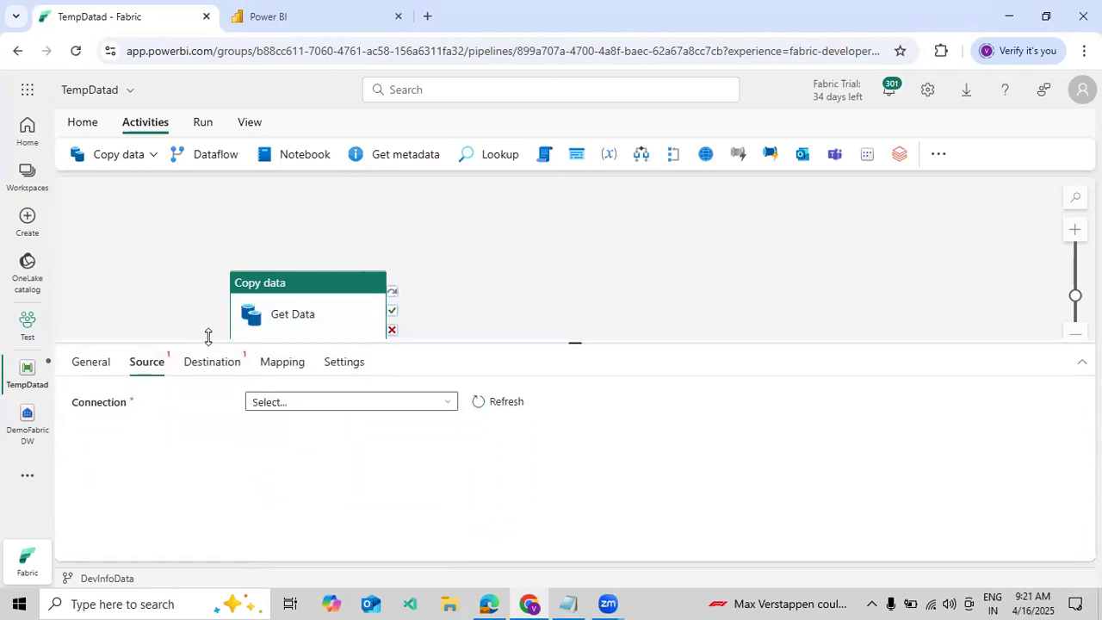
pyautogui.click(315, 403)
pyautogui.click(304, 459)
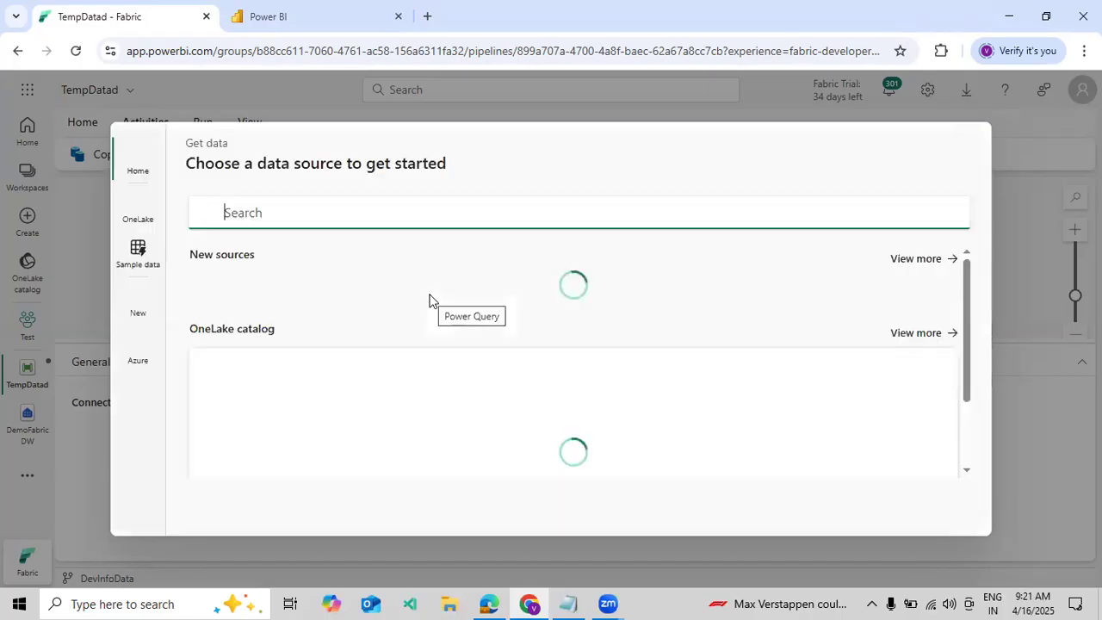
pyautogui.click(914, 259)
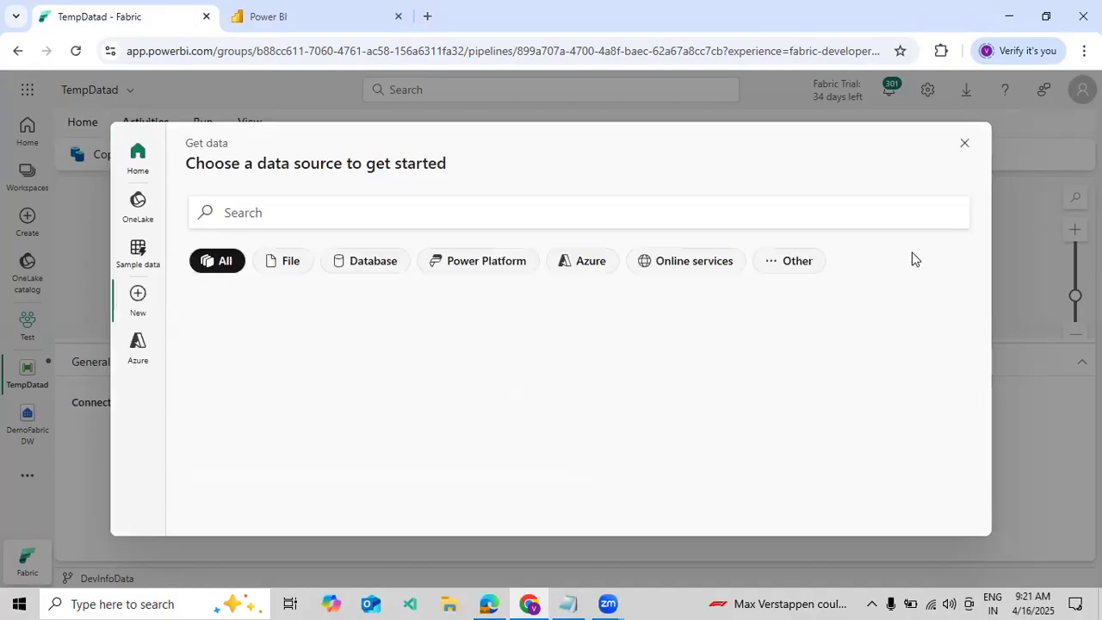
pyautogui.click(596, 262)
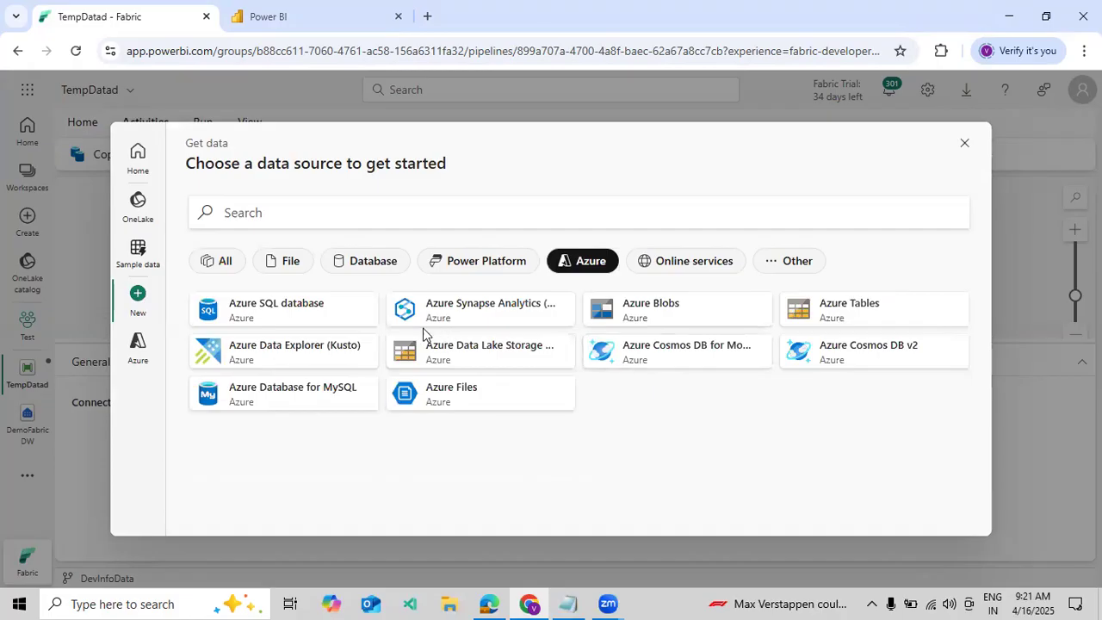
pyautogui.click(474, 323)
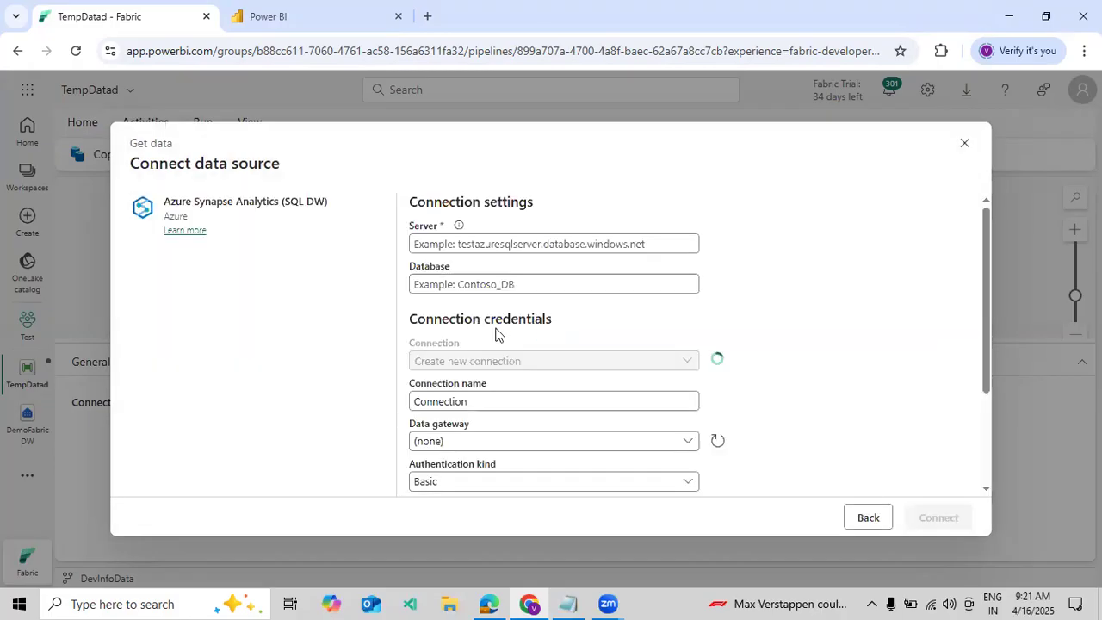
# Step: Copy the dedicated SQL pool address from the Notepad notes and set the connection's server to demofabricsynapase.sql.azuresynapse.net
pyautogui.click(567, 604)
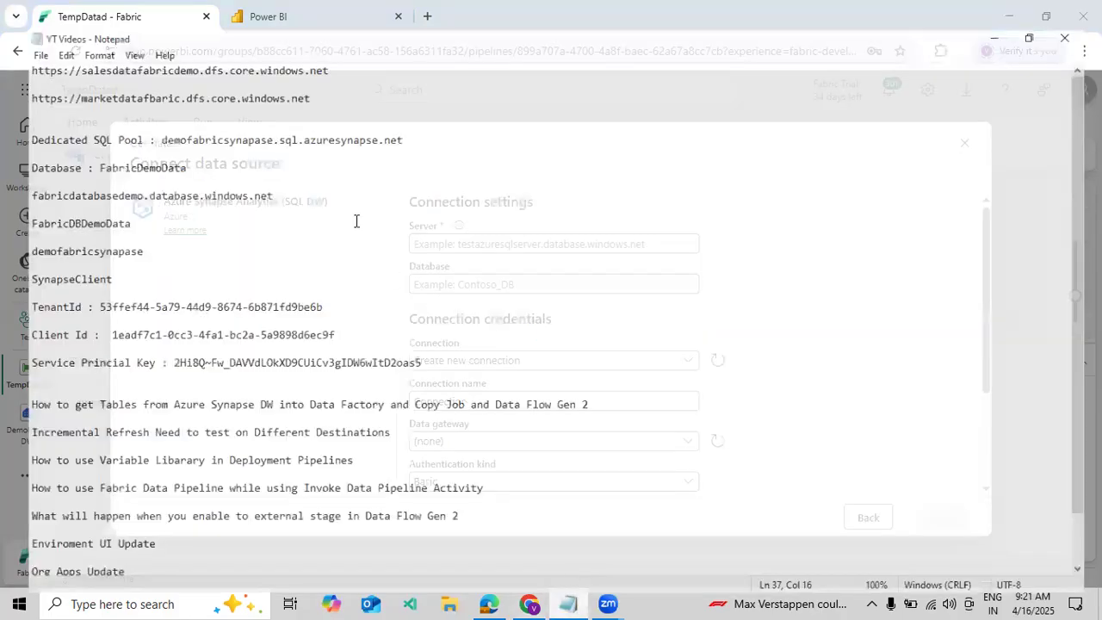
pyautogui.moveTo(138, 115); pyautogui.dragTo(411, 109)
pyautogui.click(529, 604)
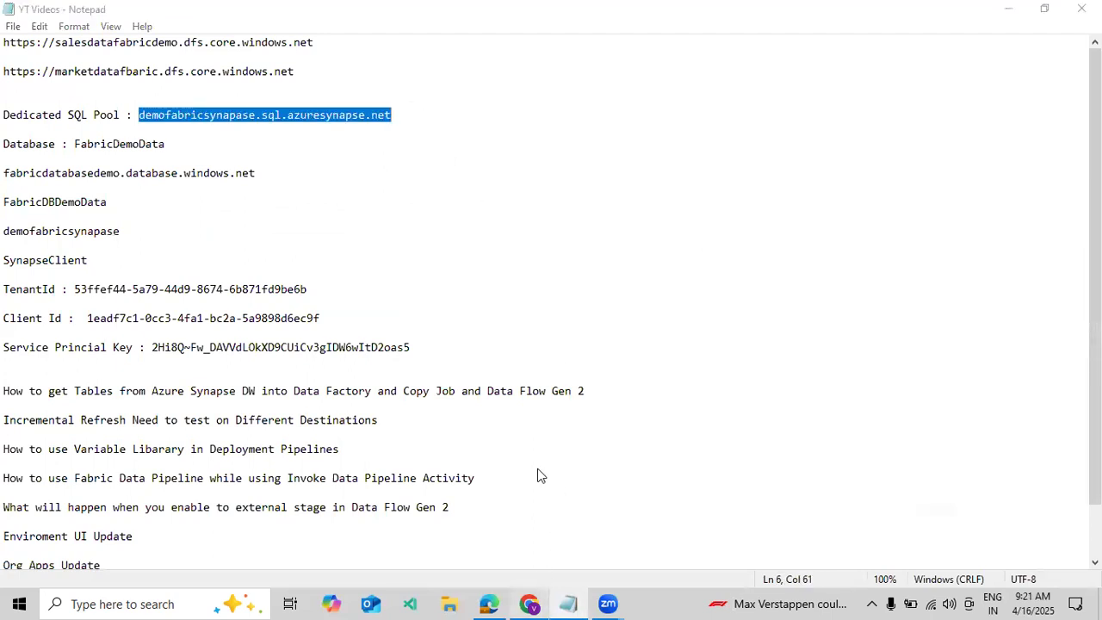
pyautogui.click(529, 245)
pyautogui.write('demofabricsynapse.sql.azuresynapse.net')
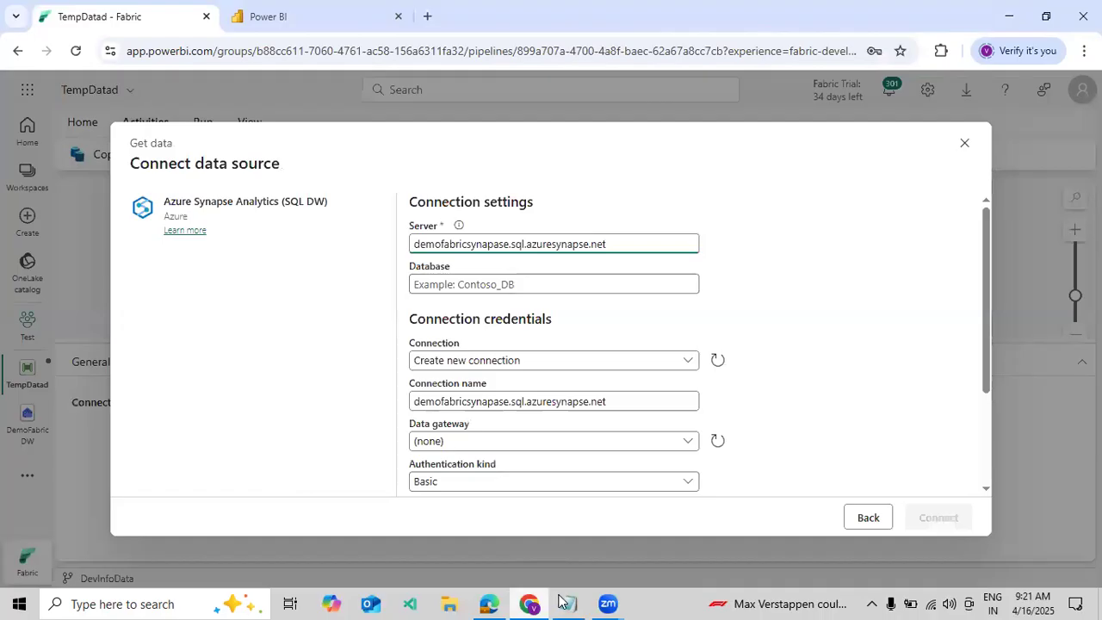
# Step: Copy the database name FabricDemoData from the Notepad notes into the connection's database setting and connect to the source
pyautogui.hotkey('alt', 'Tab')
pyautogui.moveTo(76, 144); pyautogui.dragTo(167, 144)
pyautogui.hotkey('ctrl', 'c')
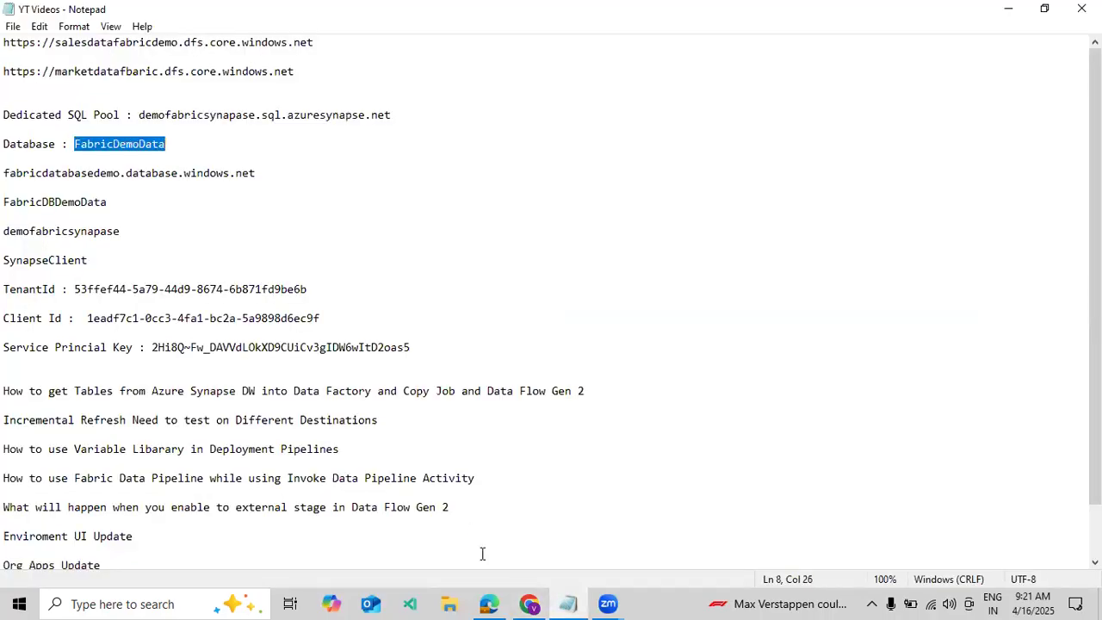
pyautogui.click(529, 604)
pyautogui.click(446, 281)
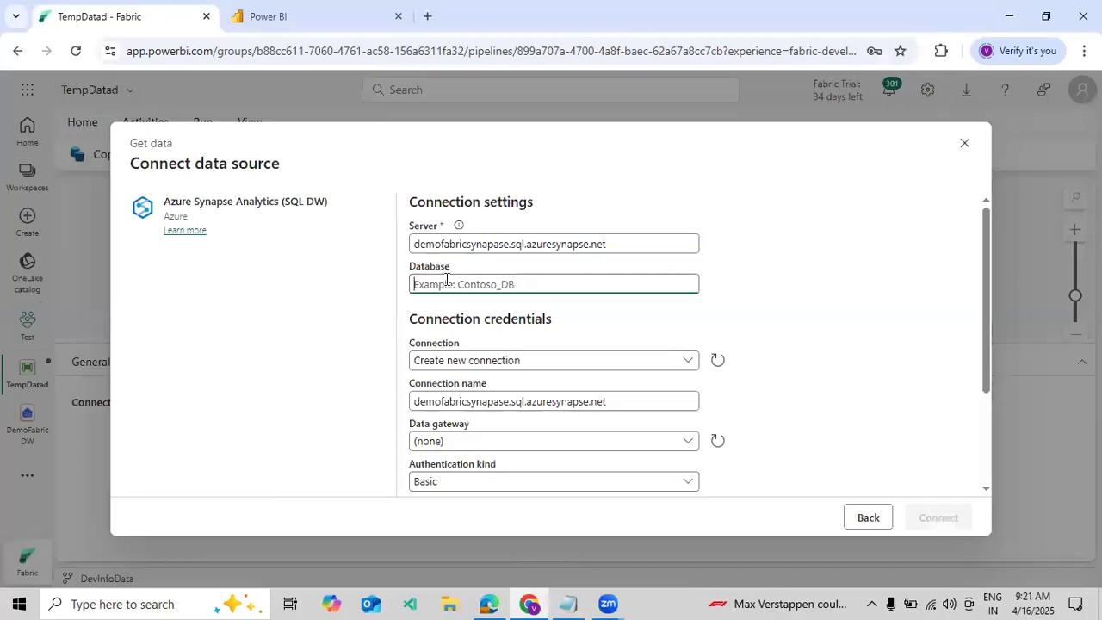
pyautogui.hotkey('ctrl', 'v')
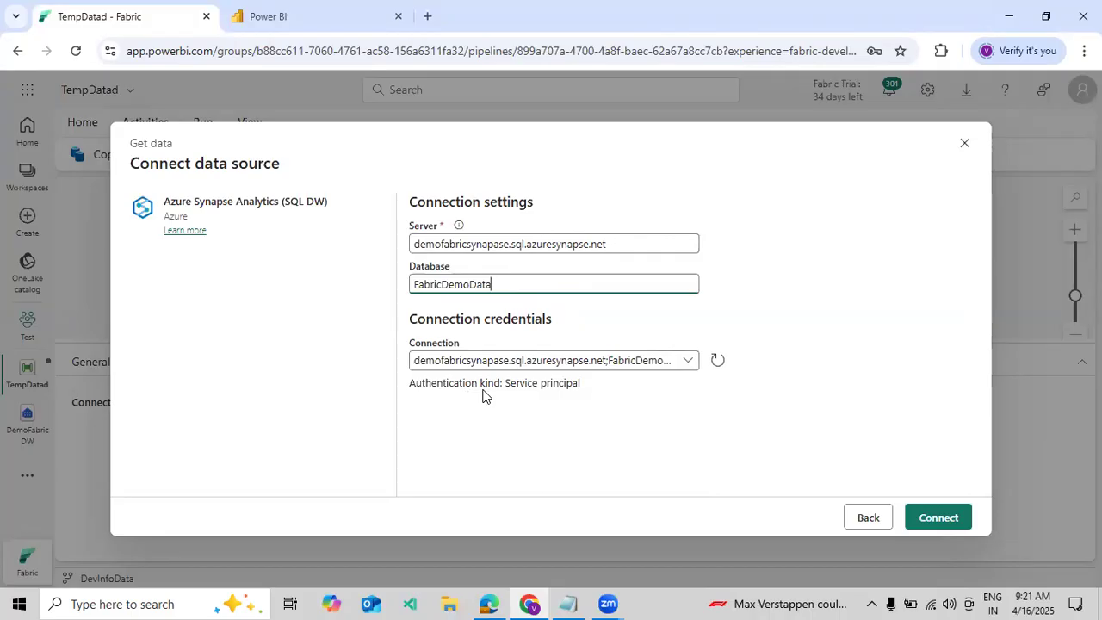
pyautogui.click(938, 518)
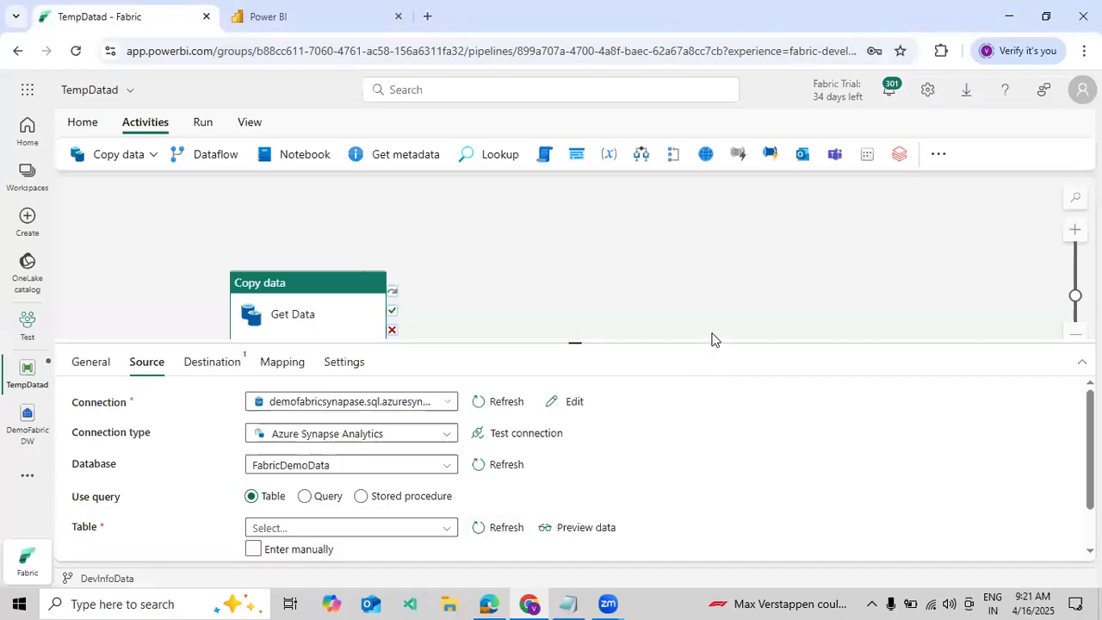
# Step: Open the list of source tables for the Get Data activity
pyautogui.moveTo(709, 342); pyautogui.dragTo(696, 266)
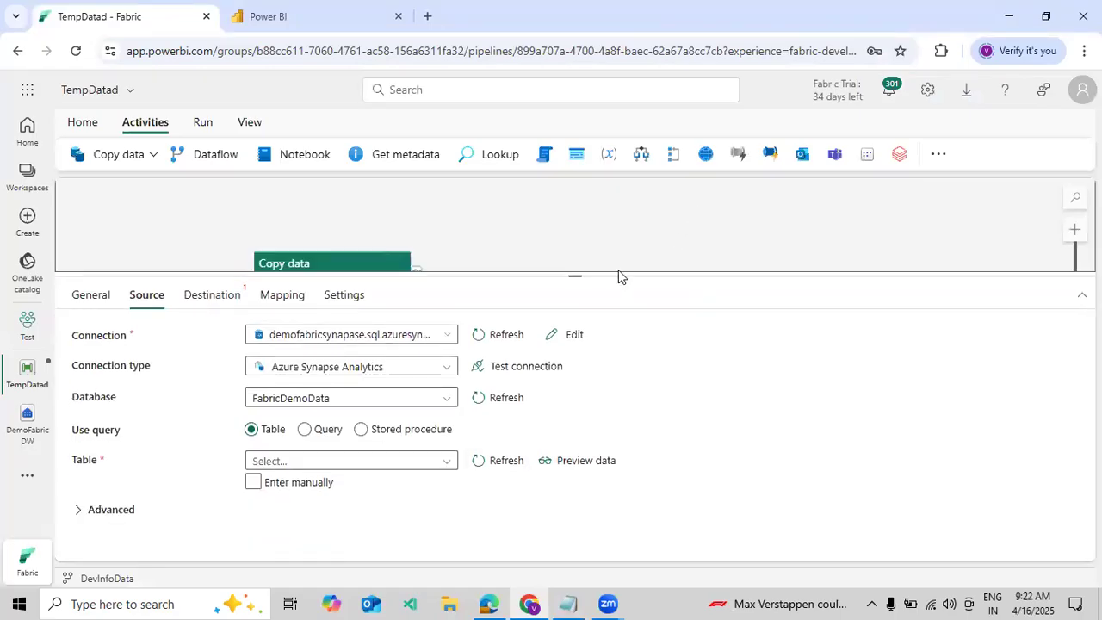
pyautogui.click(334, 461)
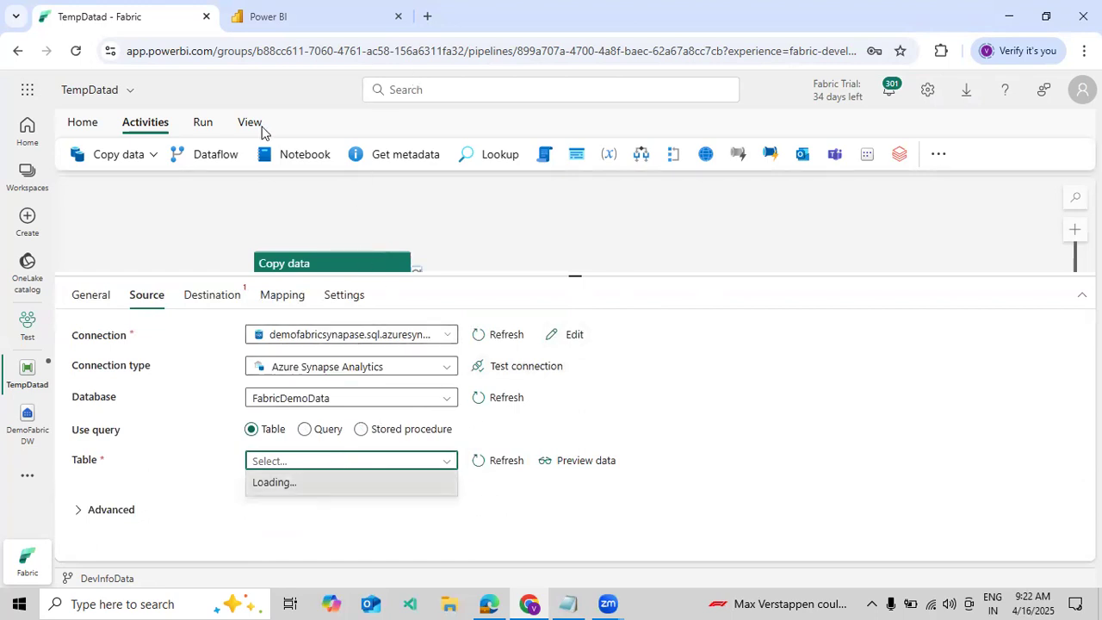
# Step: Go to the DeptSales workspace in the Power BI browser tab and open the TempLakehouse lakehouse
pyautogui.hotkey('ctrl', 'Tab')
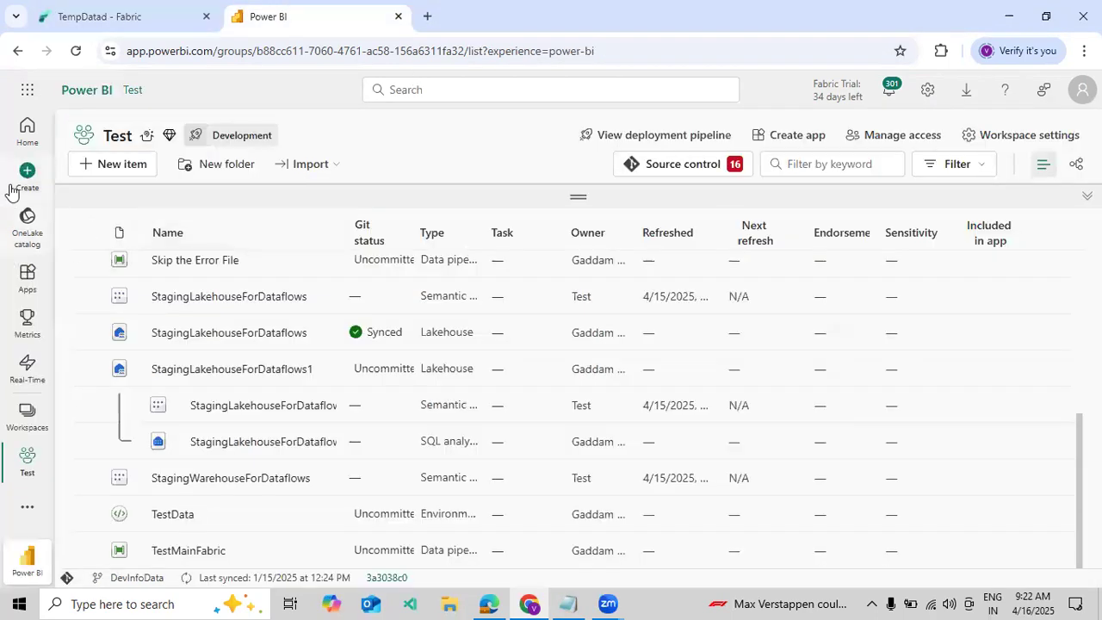
pyautogui.click(26, 422)
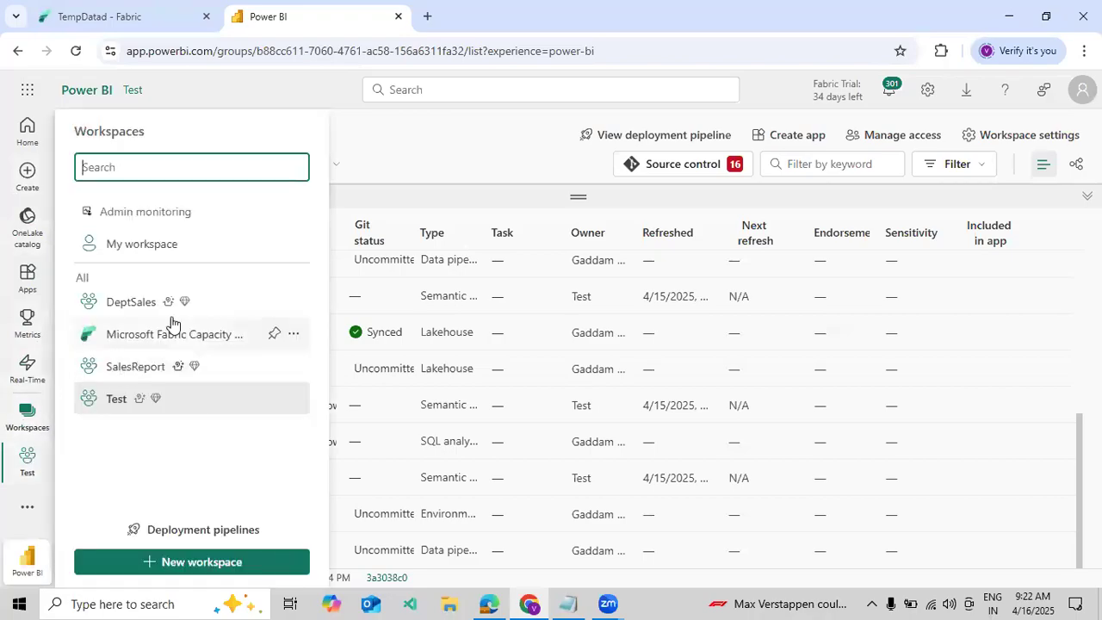
pyautogui.click(185, 310)
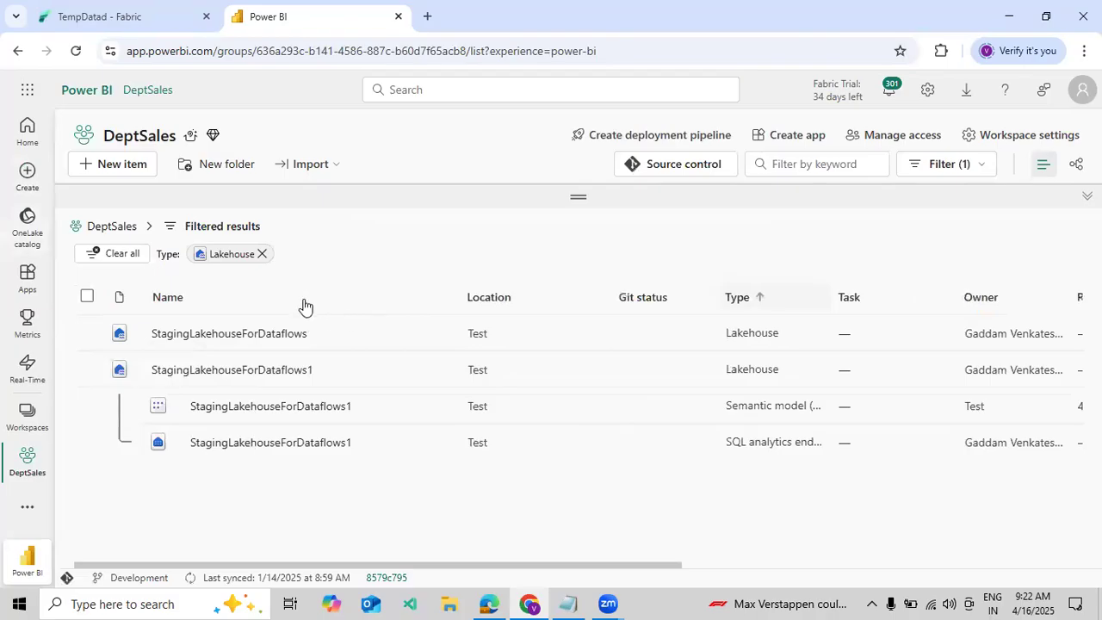
pyautogui.scroll(-3, 249, 413)
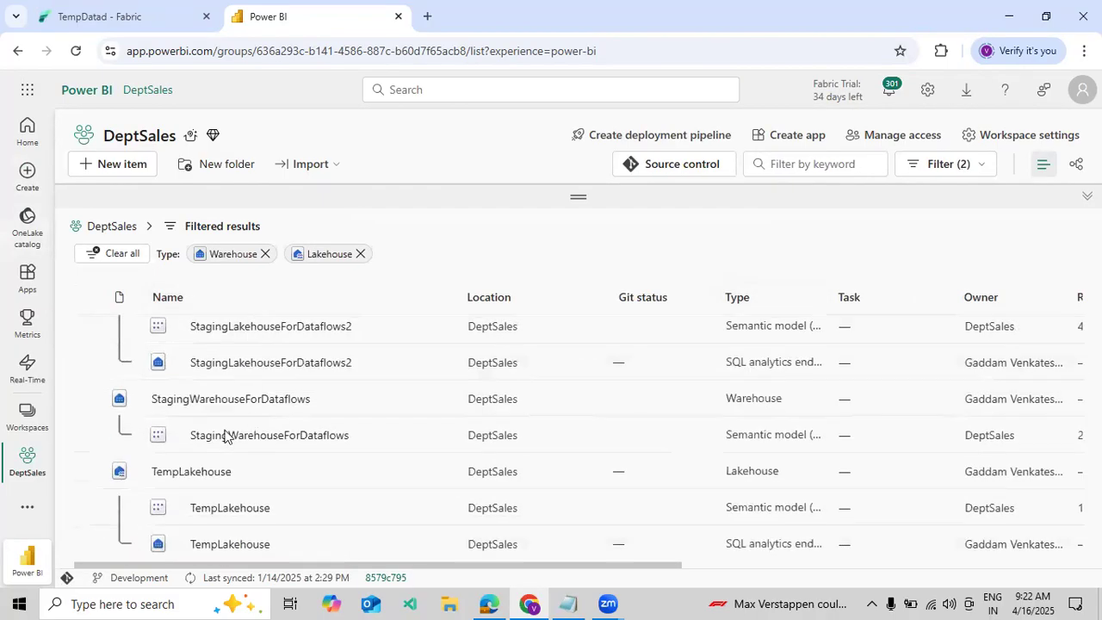
pyautogui.click(265, 257)
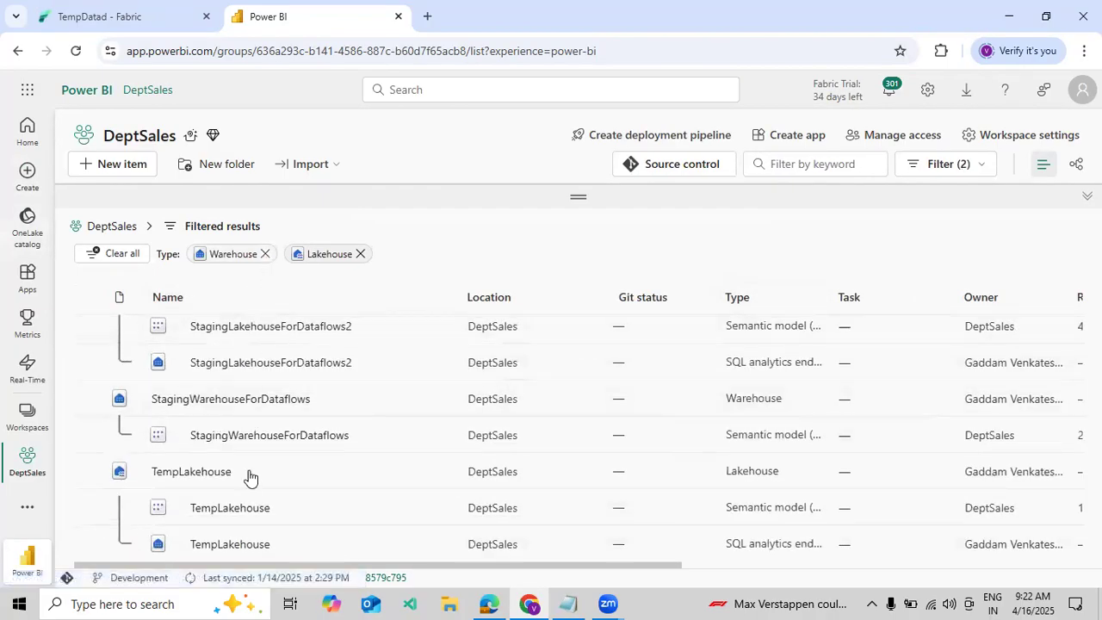
pyautogui.click(204, 453)
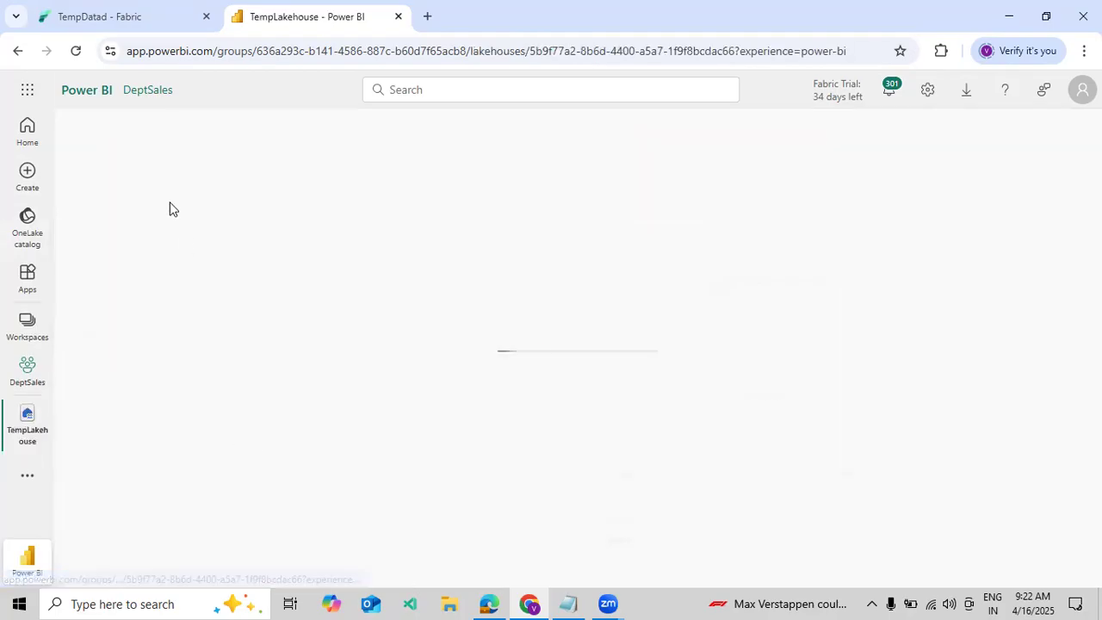
# Step: Return to the TempDatad pipeline, choose dbo.EmpData as the Get Data activity's source table, and preview its data
pyautogui.click(131, 31)
pyautogui.click(352, 457)
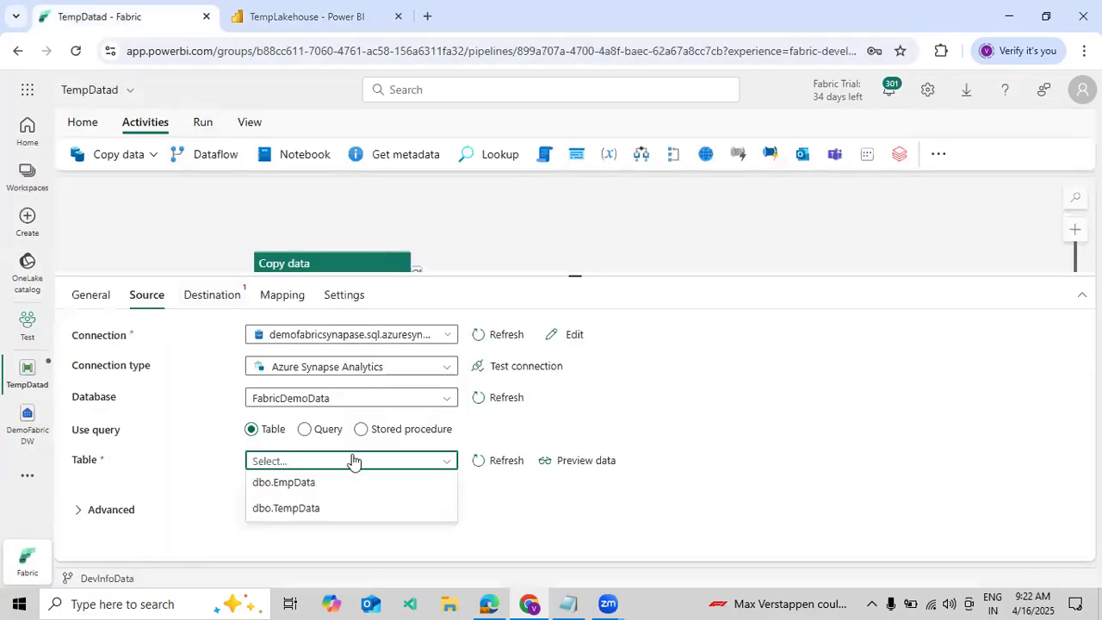
pyautogui.click(319, 490)
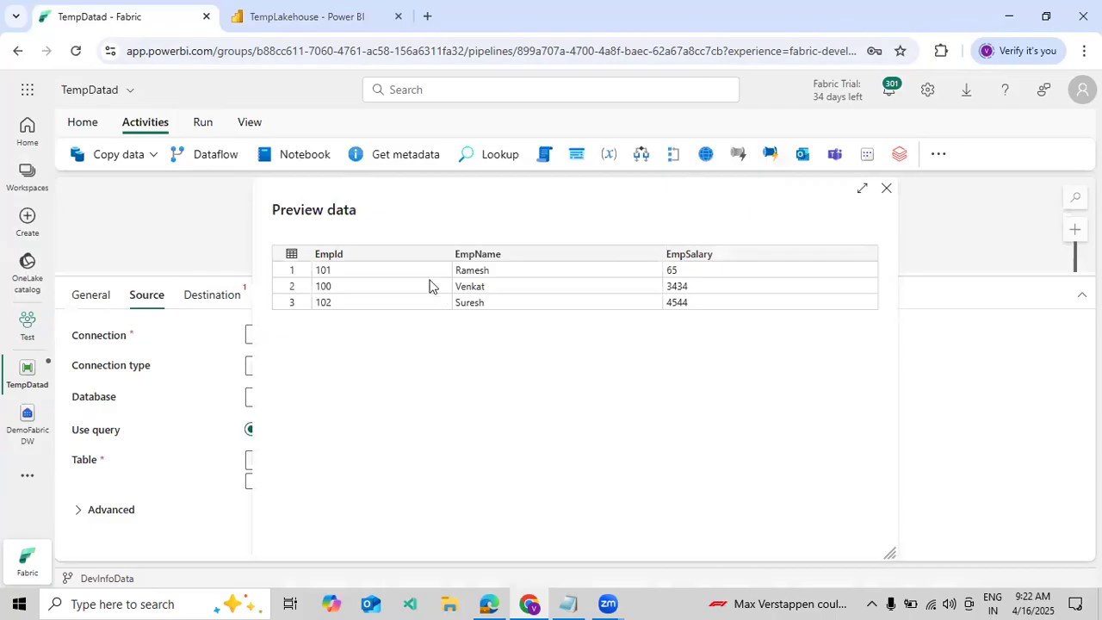
pyautogui.click(886, 188)
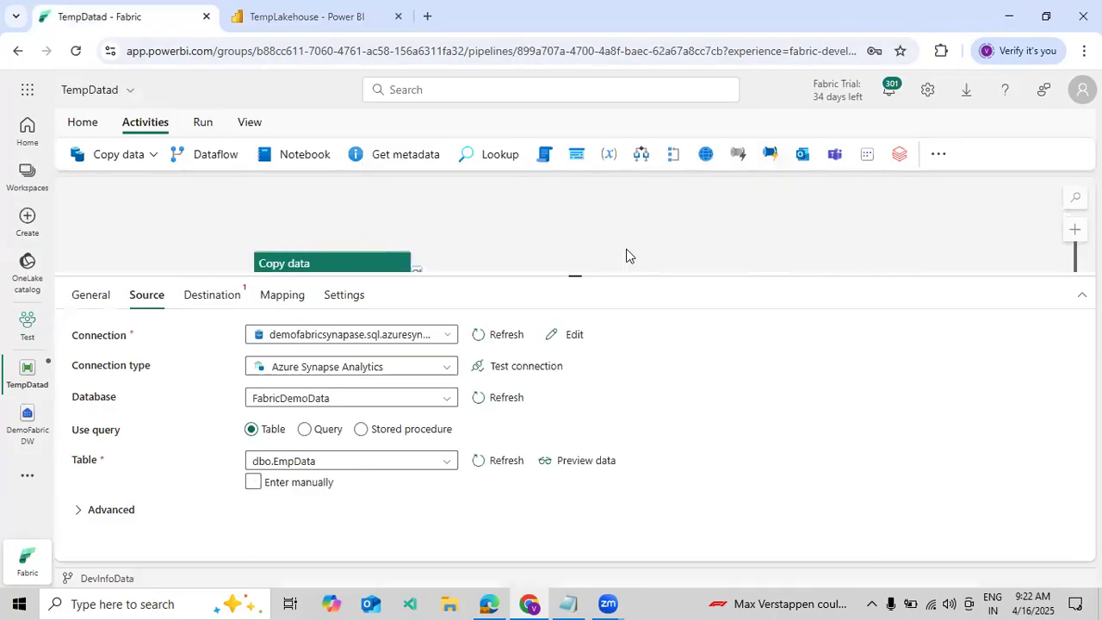
# Step: Set the copy activity's destination to the existing TempLakehouse in OneLake, with Tables as the root folder
pyautogui.click(206, 298)
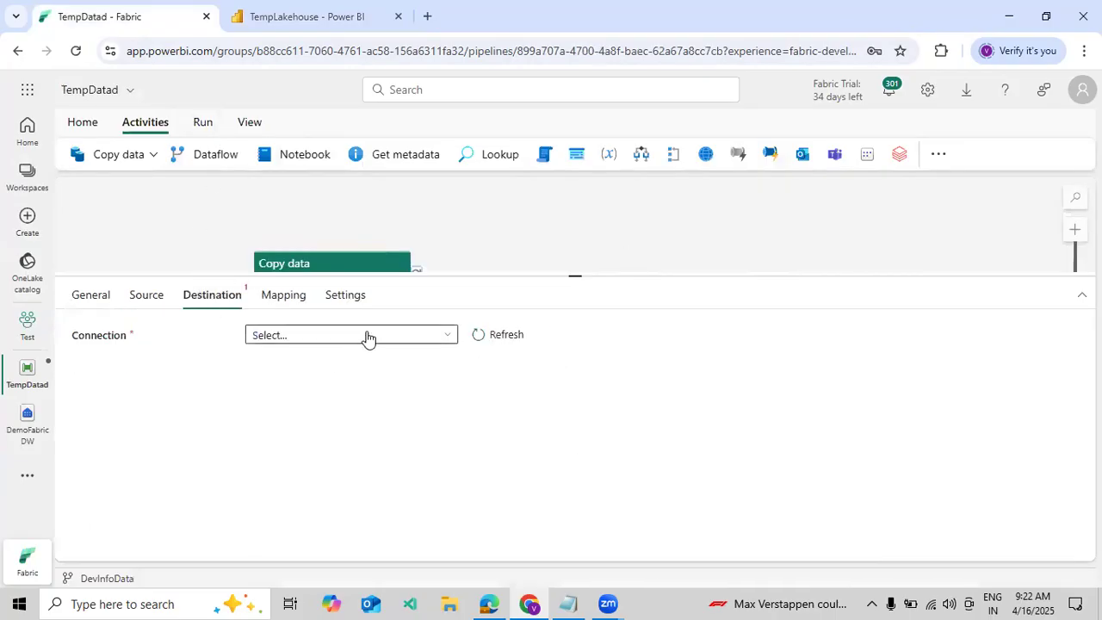
pyautogui.click(312, 463)
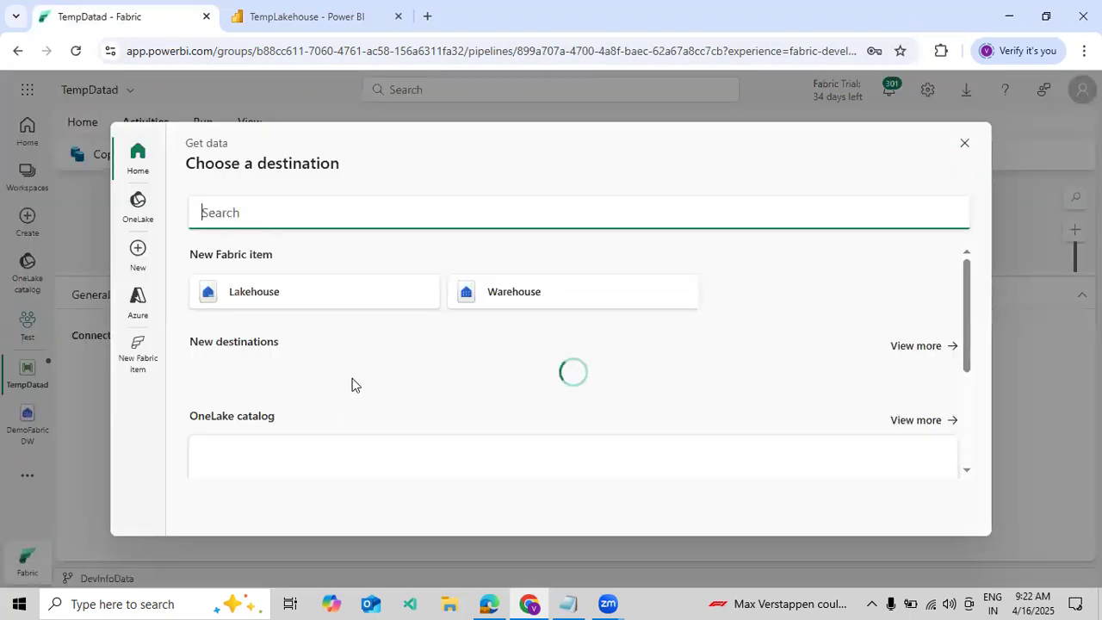
pyautogui.click(241, 296)
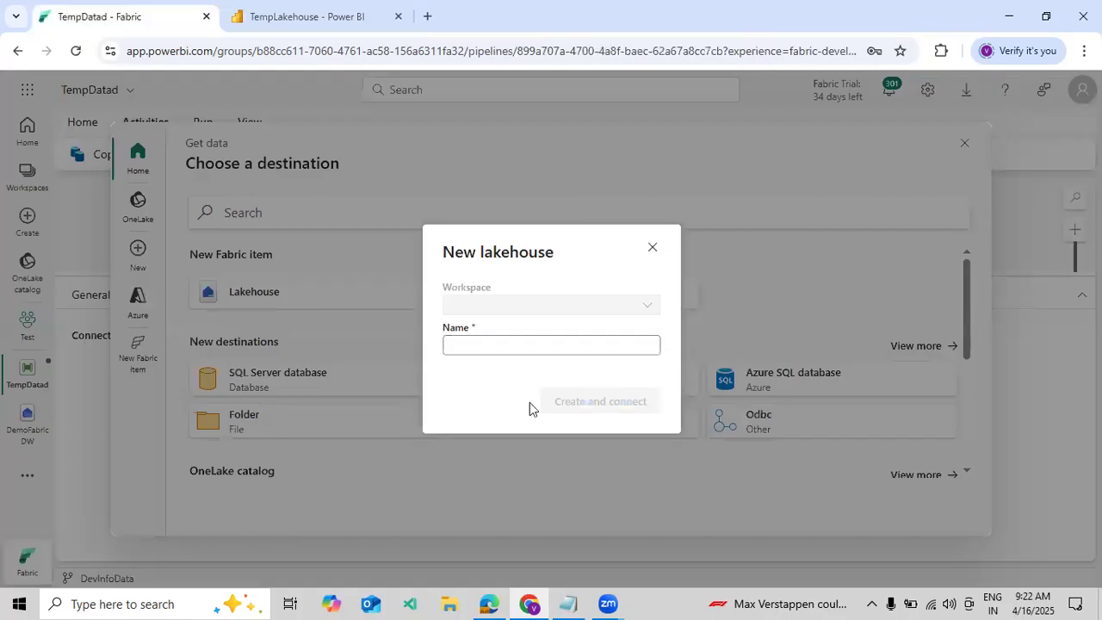
pyautogui.click(652, 249)
pyautogui.click(140, 216)
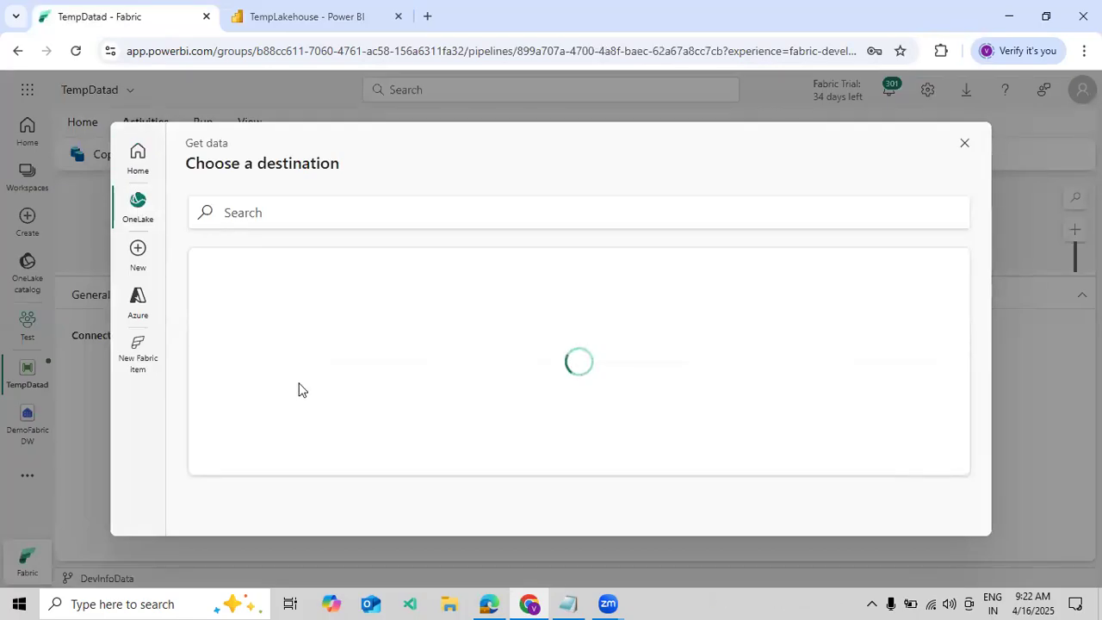
pyautogui.click(325, 344)
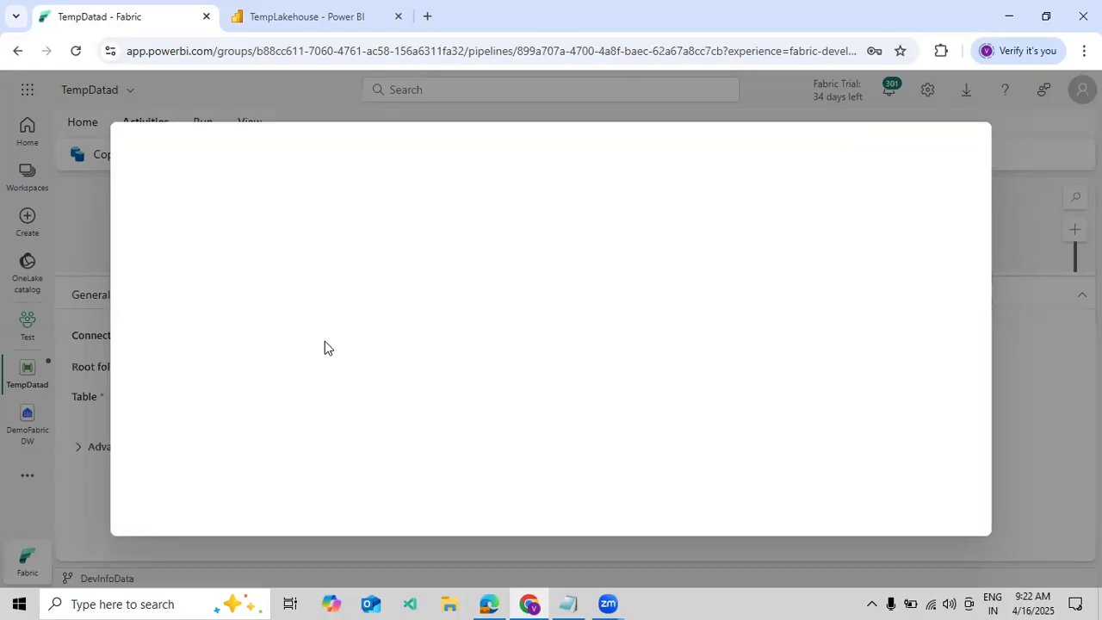
pyautogui.click(315, 368)
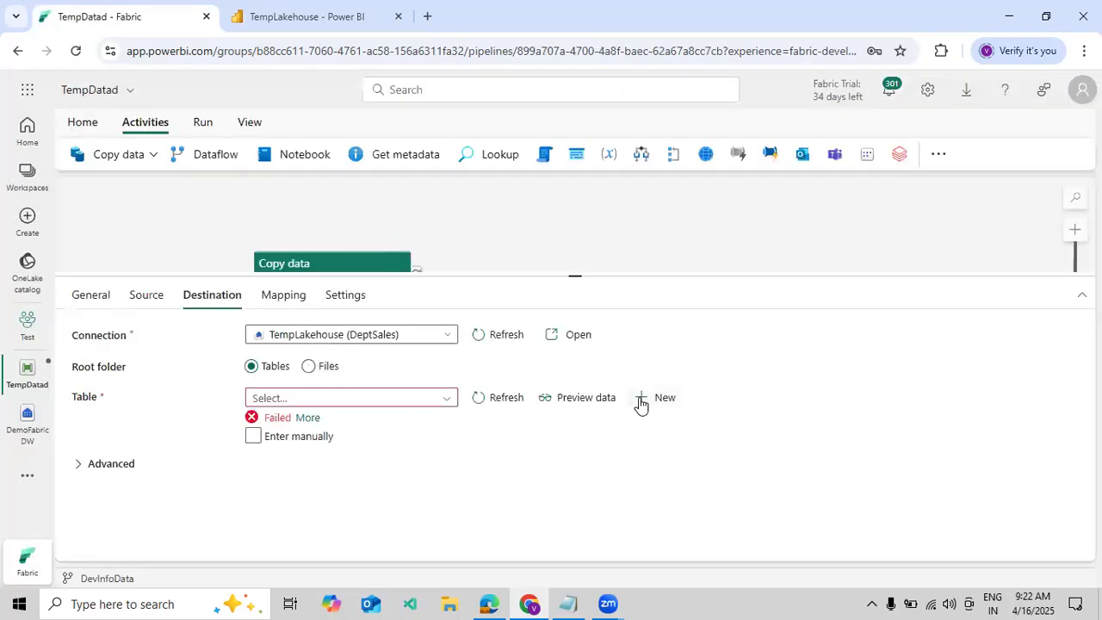
# Step: Check the existing TempLakehouse tables and define a new destination table EmpDataPipeline in the dbo schema, using manual entry
pyautogui.click(641, 398)
pyautogui.click(265, 26)
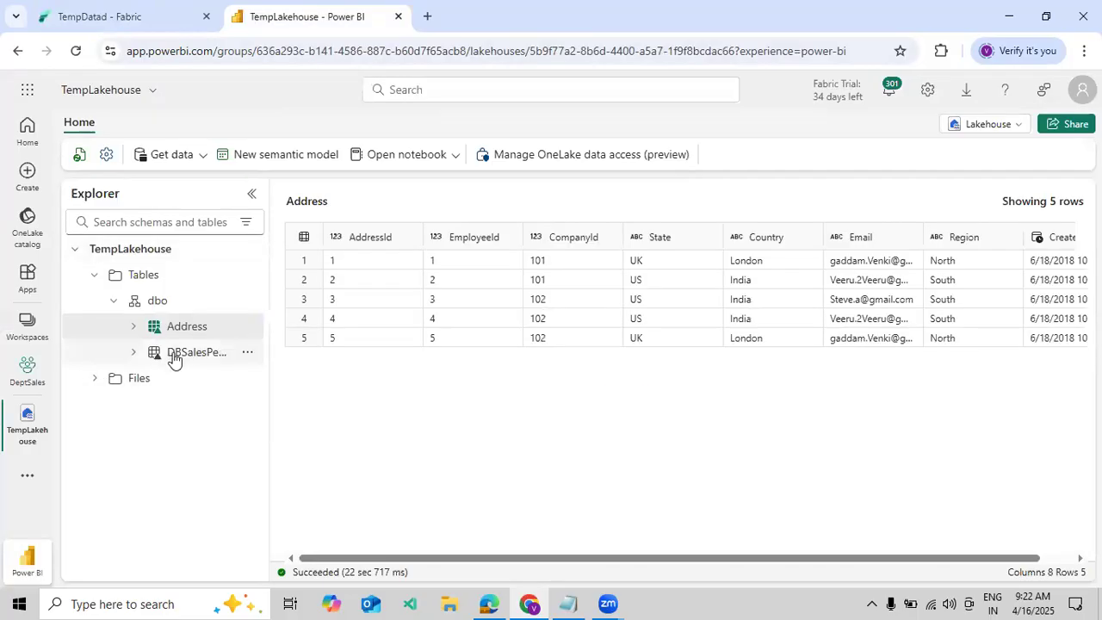
pyautogui.click(151, 24)
pyautogui.click(525, 341)
pyautogui.write('Emp')
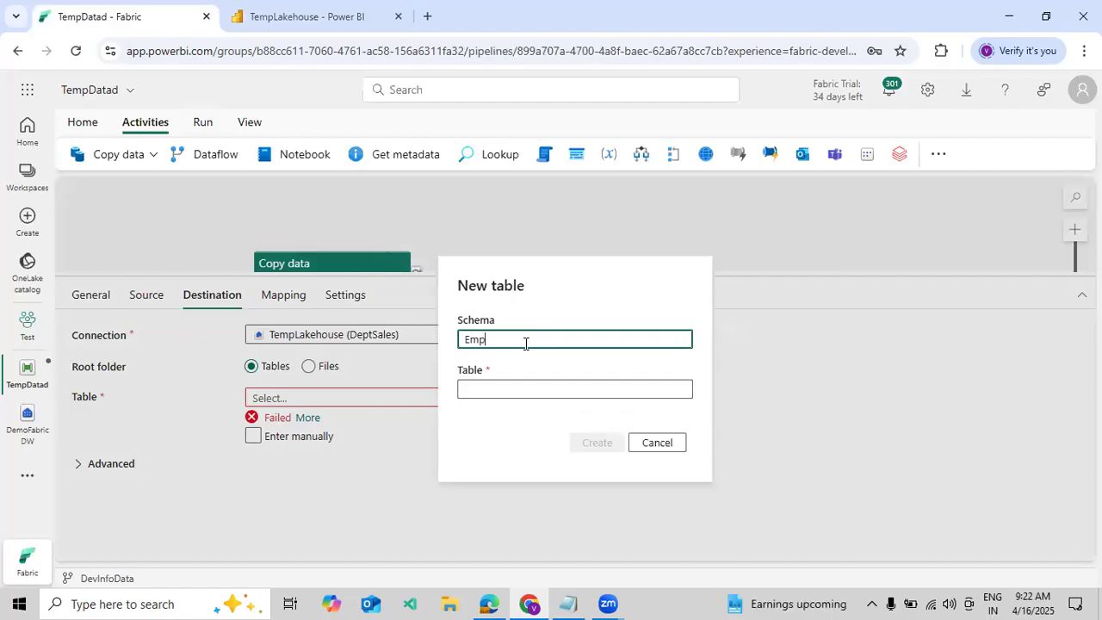
pyautogui.write('DataPipeline')
pyautogui.hotkey('ctrl', 'a')
pyautogui.write('d')
pyautogui.press('Tab')
pyautogui.write('EmpDataP')
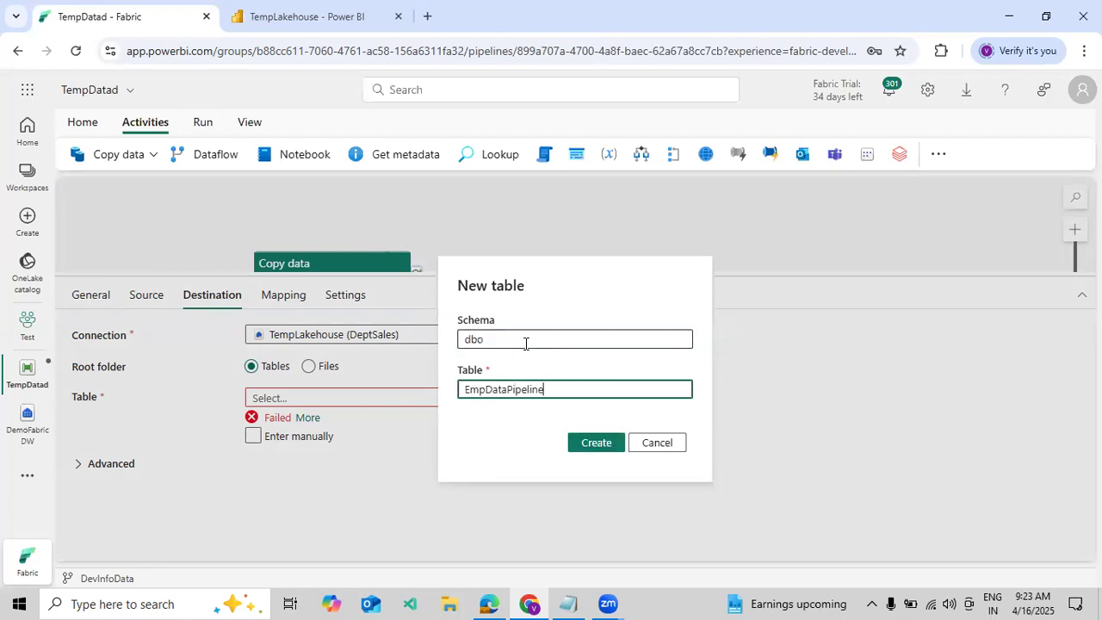
pyautogui.click(596, 446)
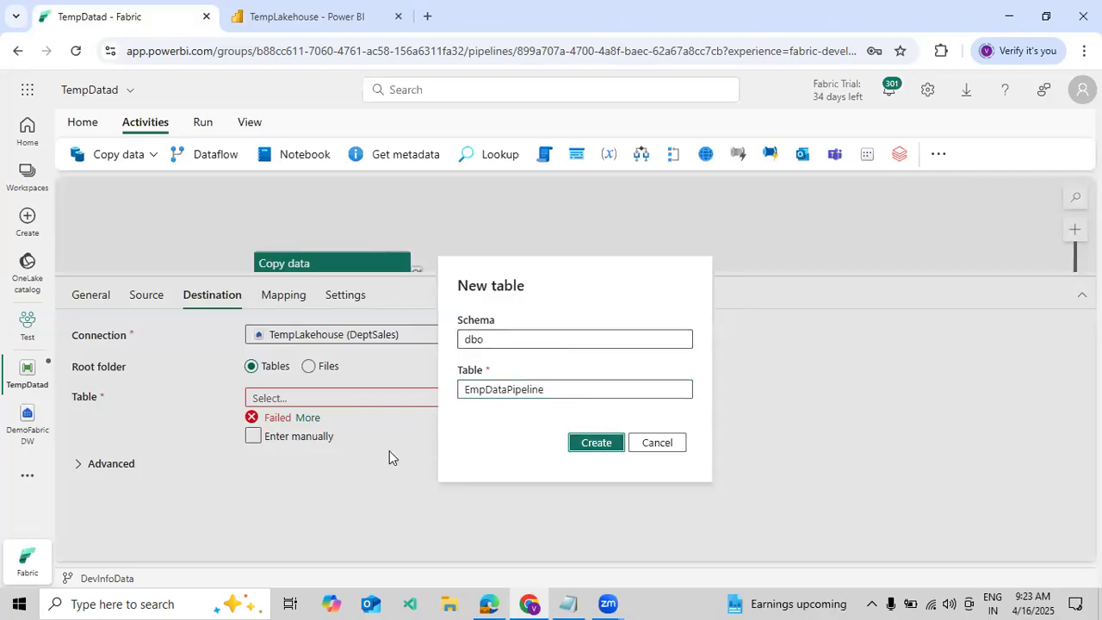
pyautogui.click(297, 437)
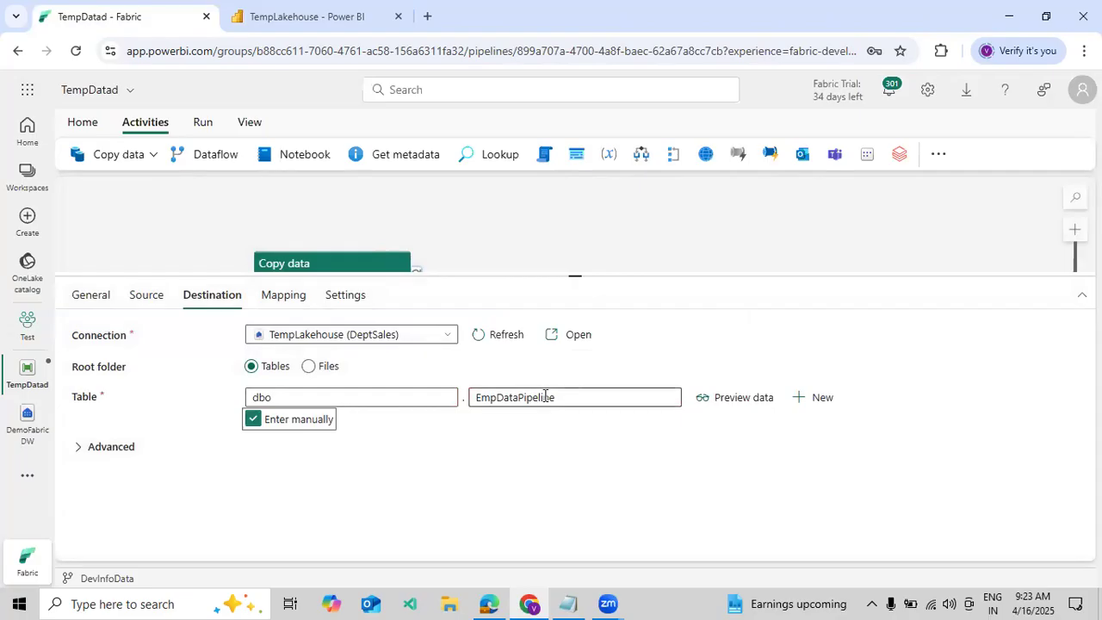
# Step: Switch to Synapse Studio, add SELECT * FROM EMpData at the end of SQL script 1, and run only that query
pyautogui.click(489, 603)
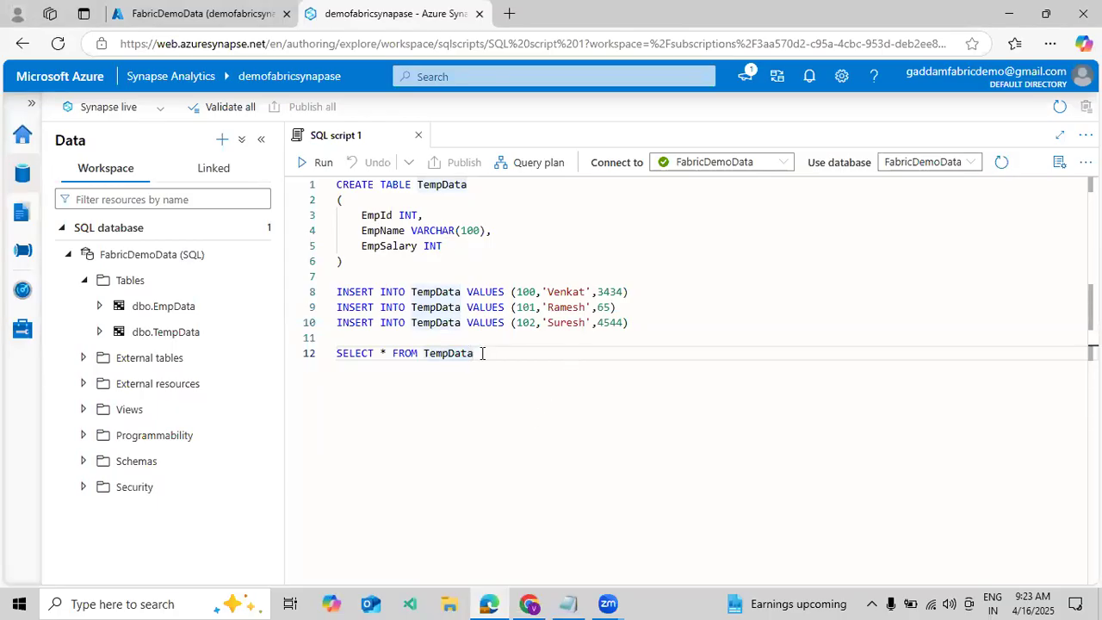
pyautogui.press('Return')
pyautogui.press('Return')
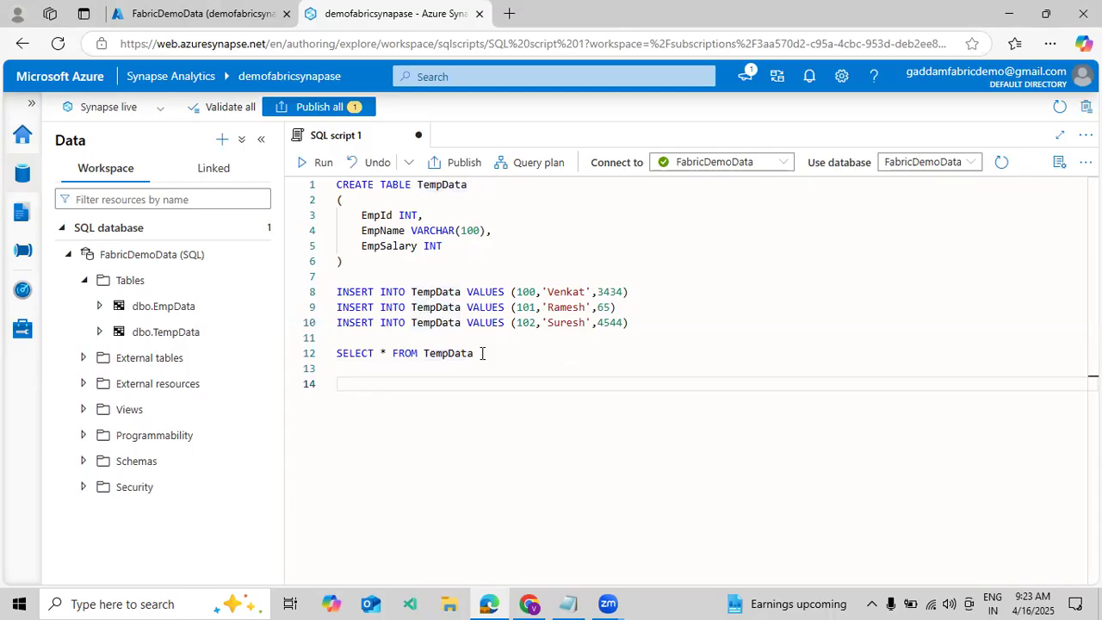
pyautogui.write('ELEC')
pyautogui.press('BackSpace')
pyautogui.press('BackSpace')
pyautogui.press('BackSpace')
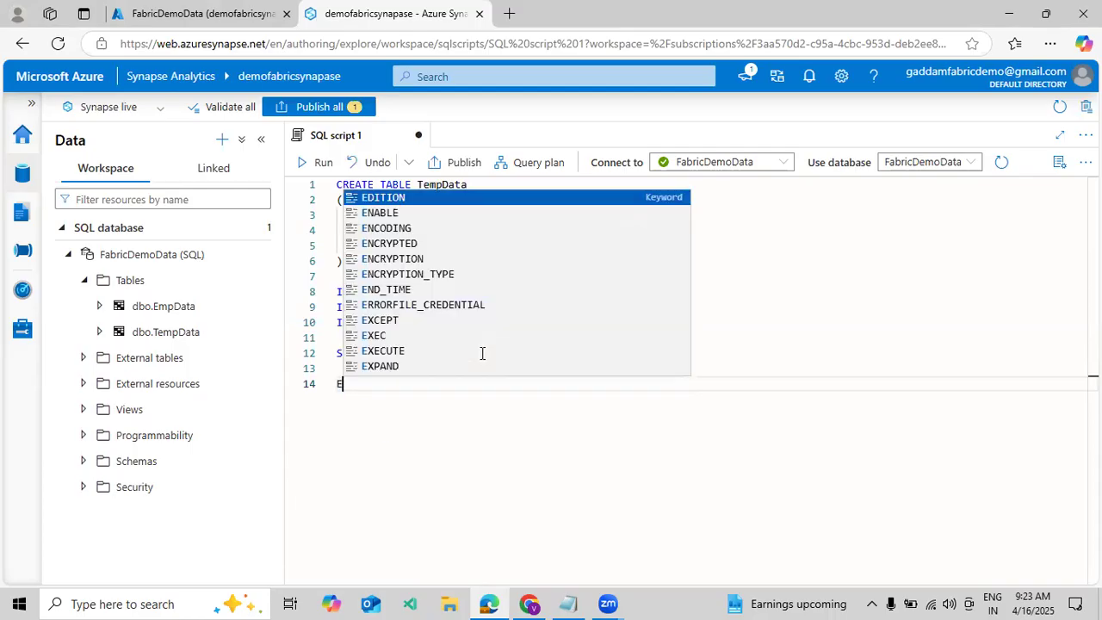
pyautogui.write('SELECT * FROM EMp')
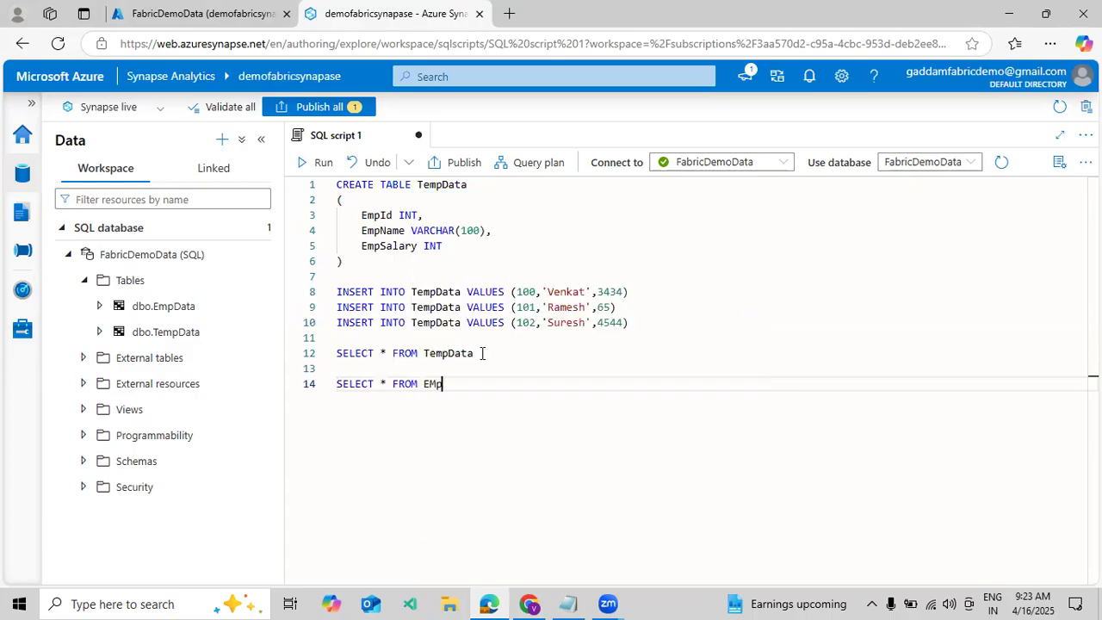
pyautogui.hotkey('shift', 'Home')
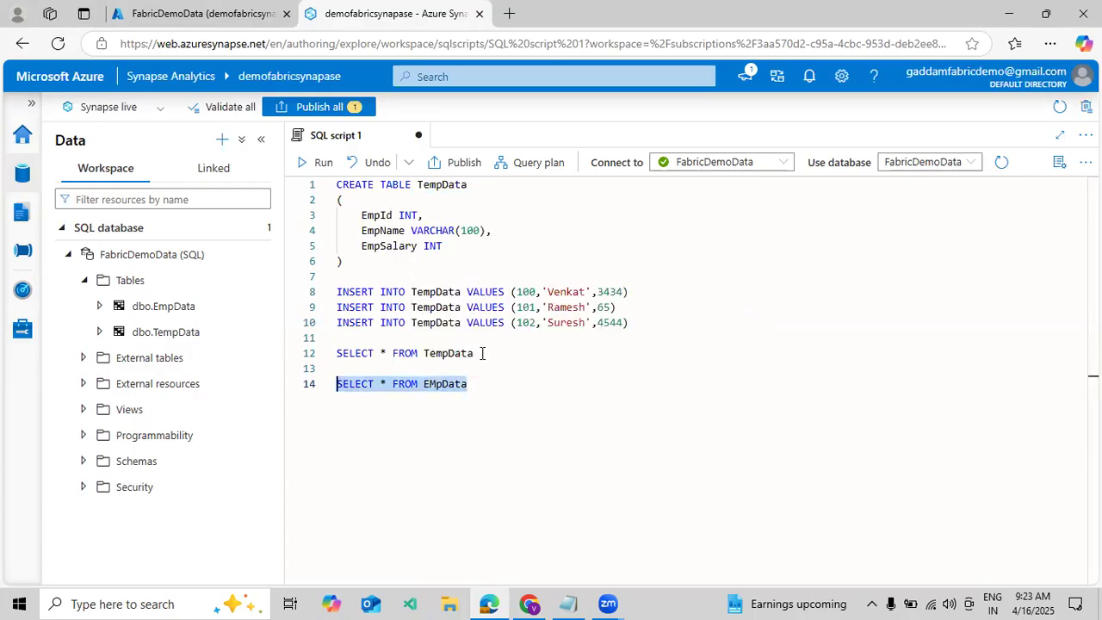
pyautogui.click(319, 162)
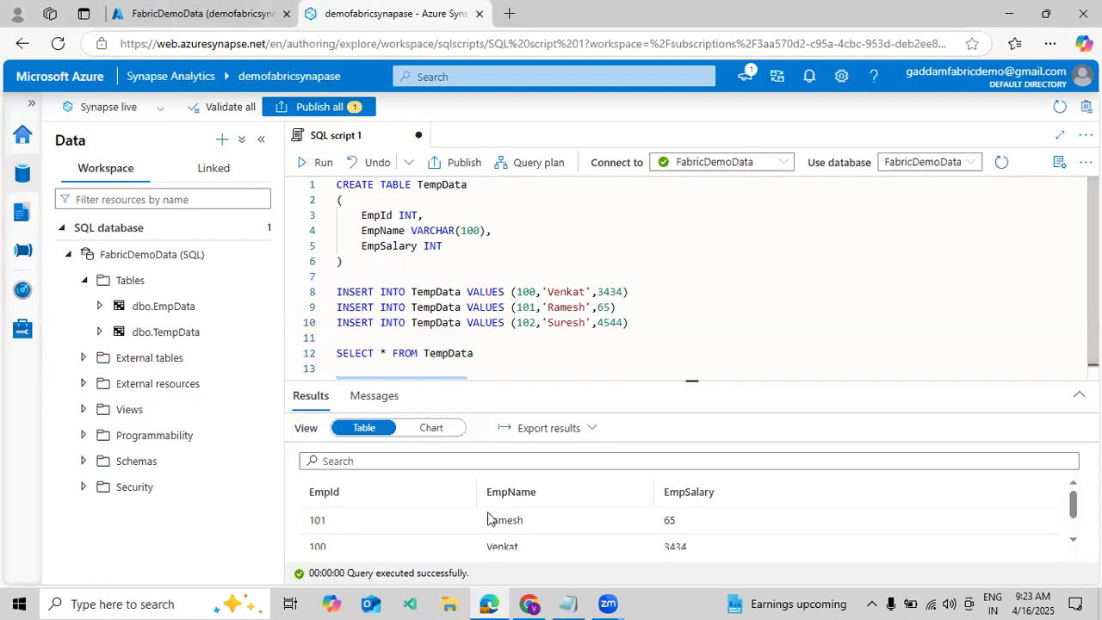
pyautogui.scroll(-1, 405, 530)
pyautogui.scroll(1, 574, 528)
pyautogui.scroll(-1, 579, 531)
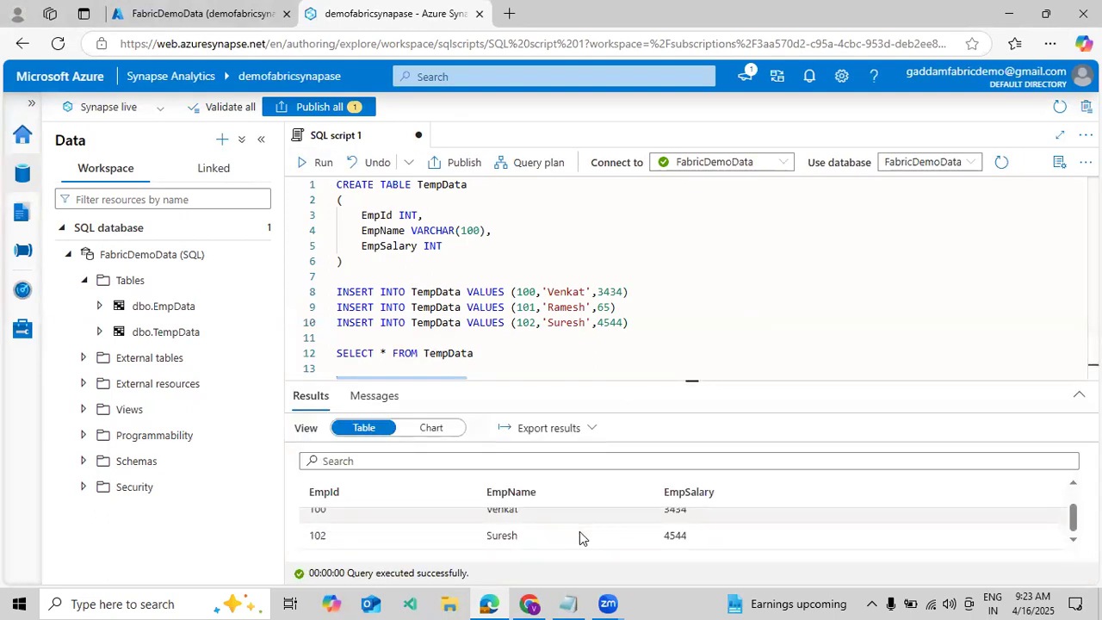
# Step: Return to the TempDatad pipeline in Fabric, save and run it, and resize the lower pane to show the run output
pyautogui.click(528, 604)
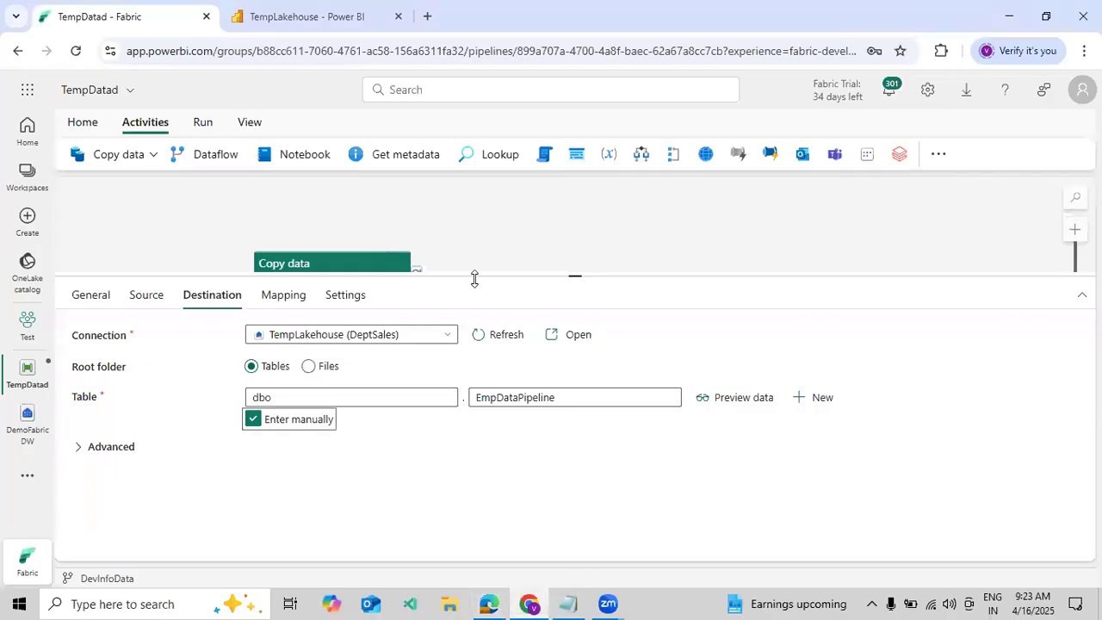
pyautogui.moveTo(474, 278); pyautogui.dragTo(475, 334)
pyautogui.click(196, 121)
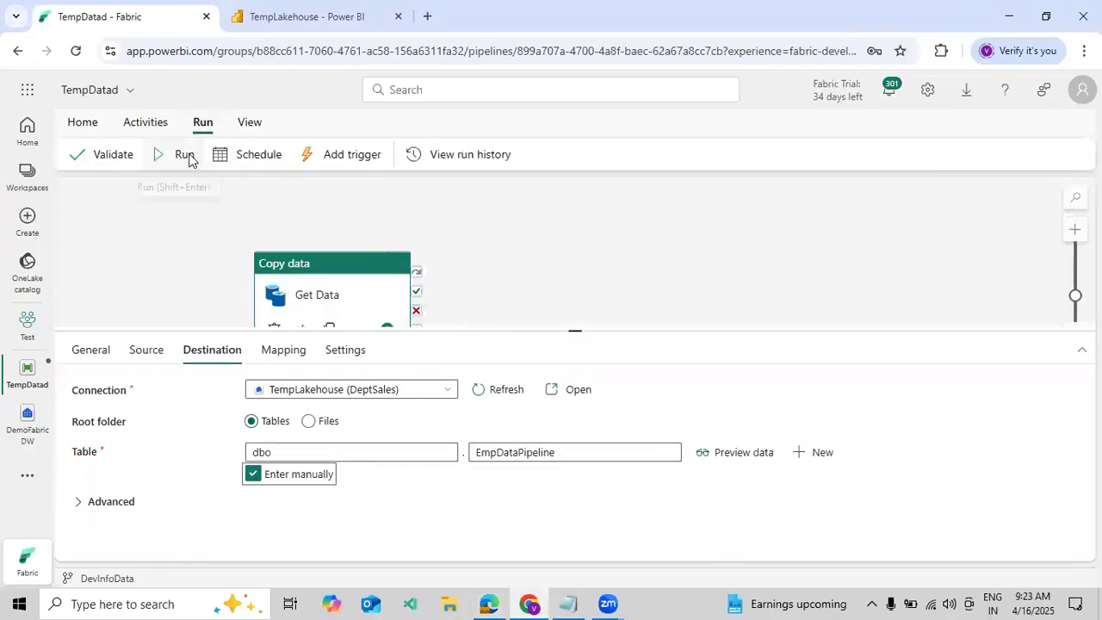
pyautogui.click(186, 155)
pyautogui.click(546, 386)
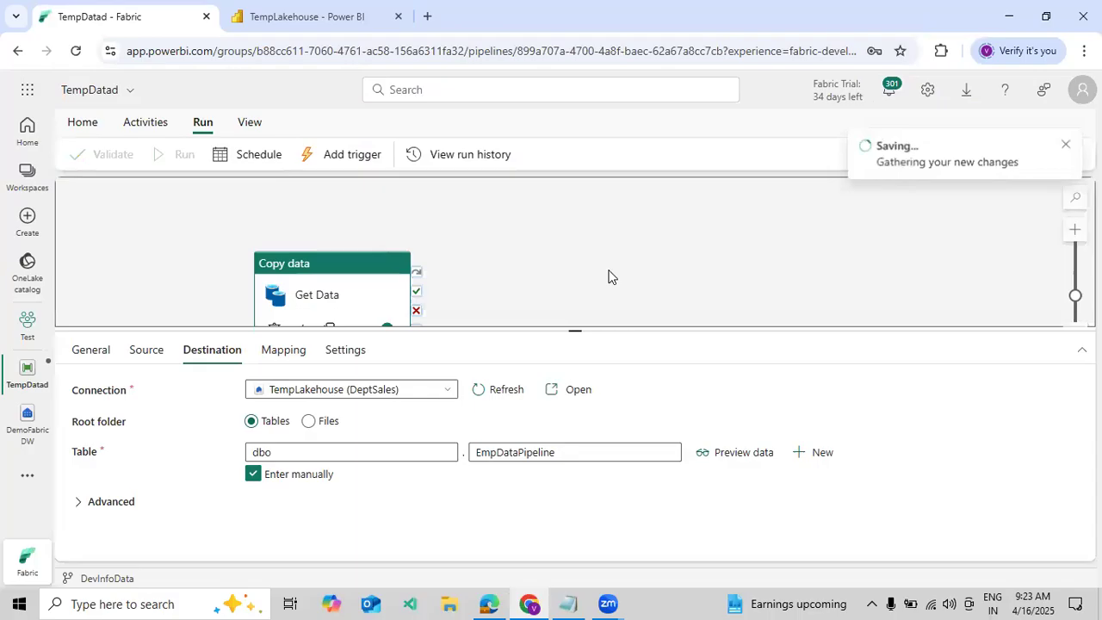
pyautogui.moveTo(593, 329); pyautogui.dragTo(600, 399)
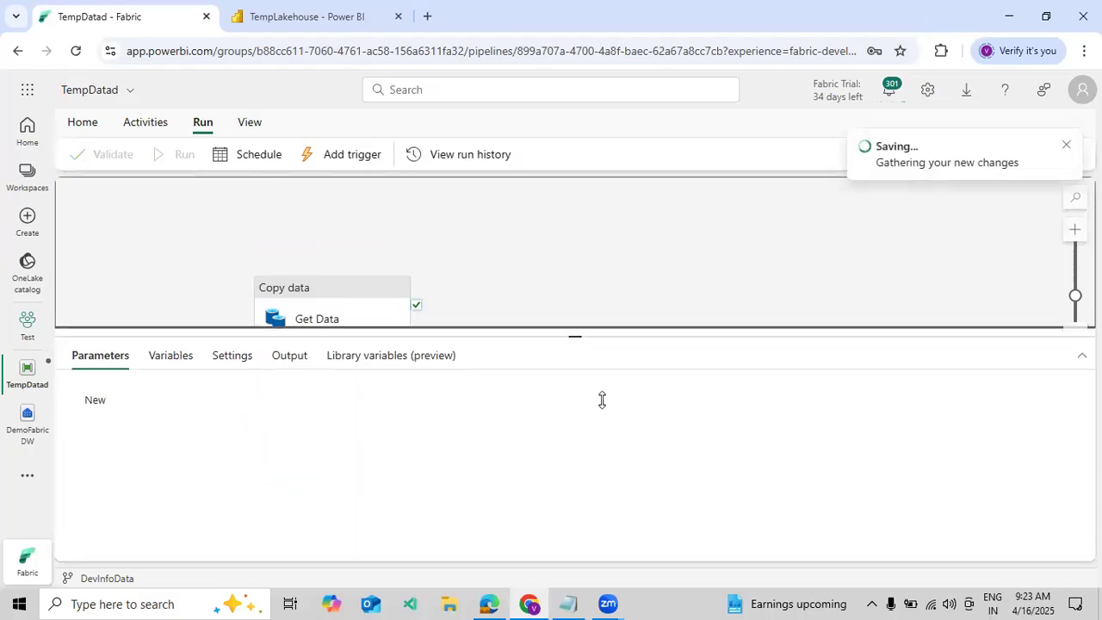
pyautogui.moveTo(637, 302); pyautogui.dragTo(672, 292)
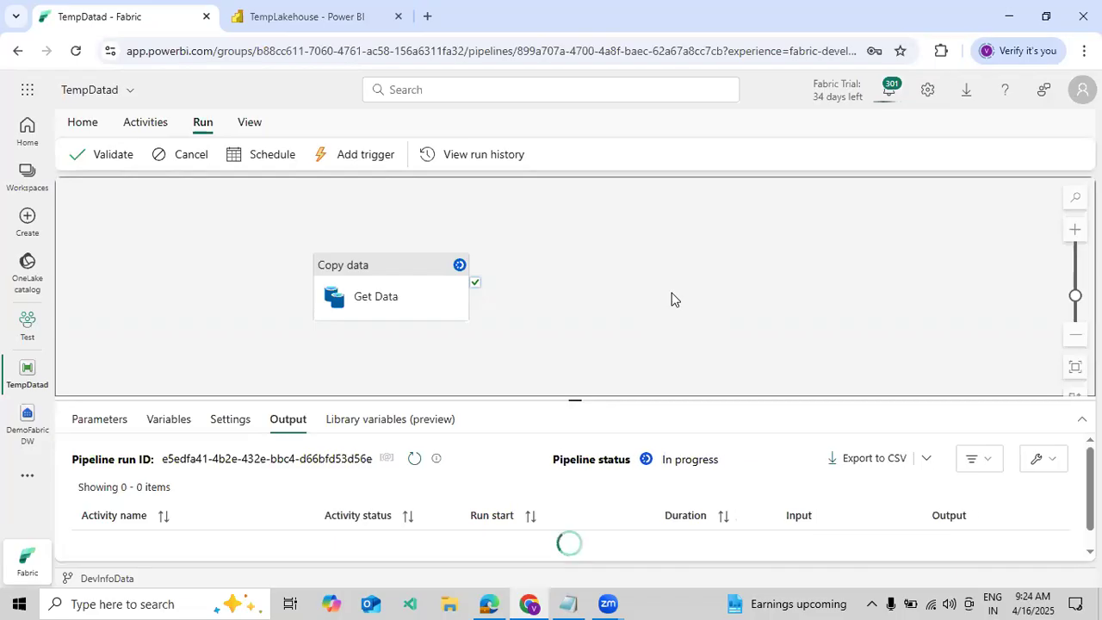
pyautogui.moveTo(573, 398); pyautogui.dragTo(568, 313)
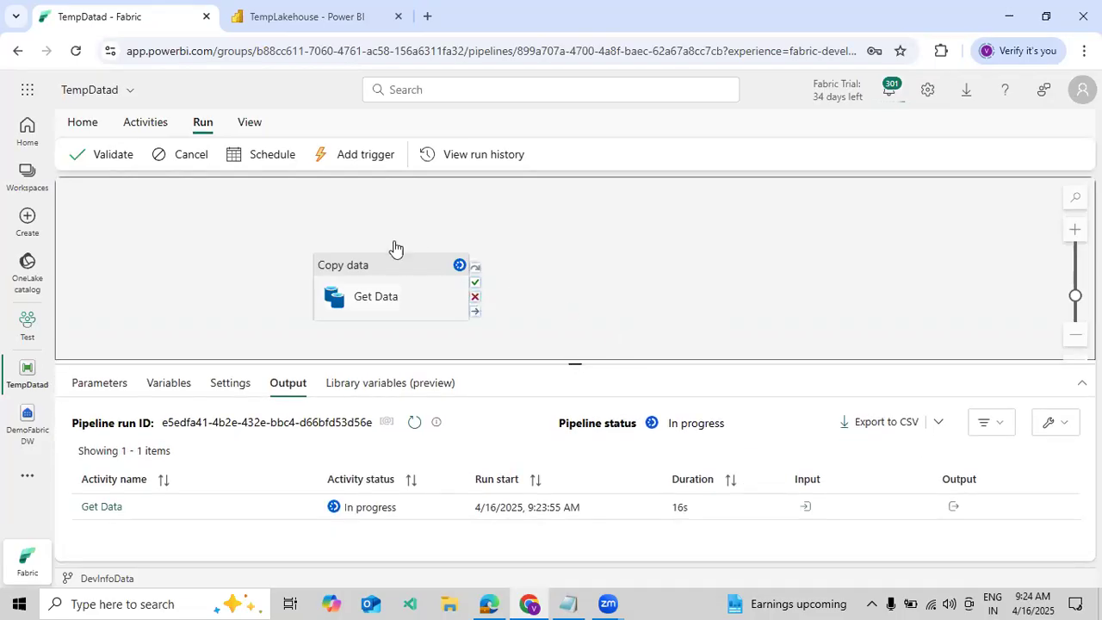
# Step: Look through the complete list of available pipeline activities, from Move and transform to Machine Learning
pyautogui.click(151, 126)
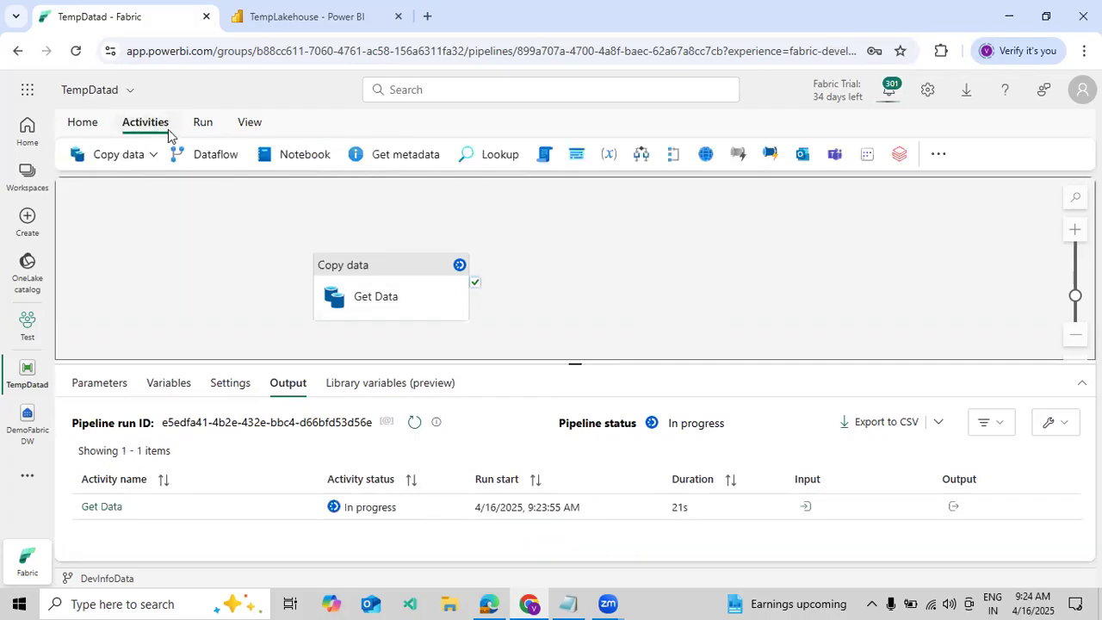
pyautogui.click(937, 157)
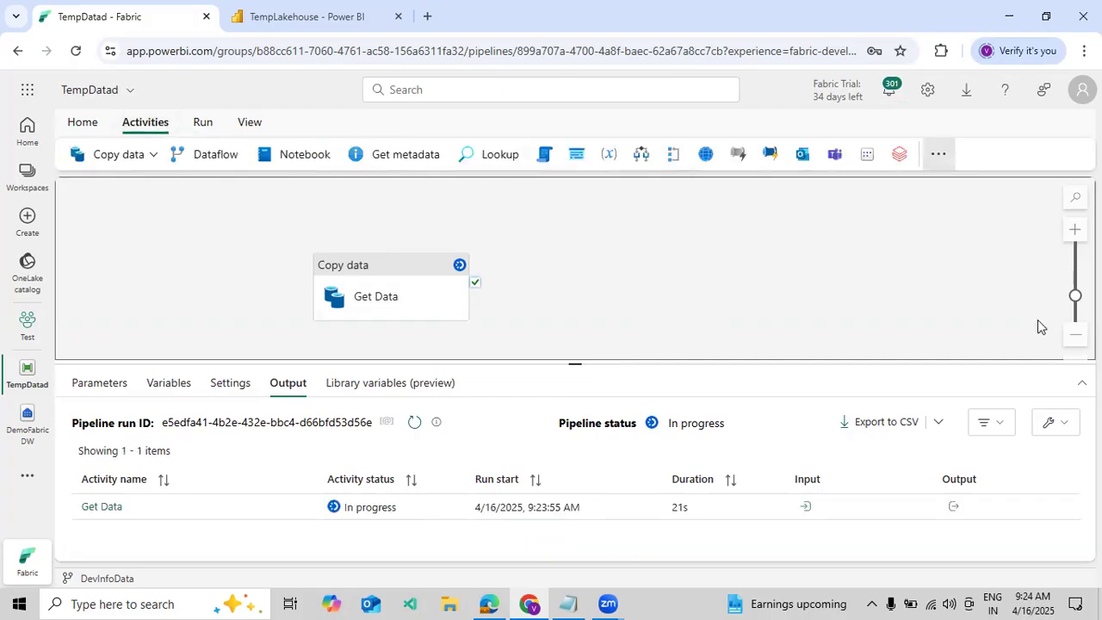
pyautogui.scroll(-6, 994, 362)
pyautogui.scroll(-3, 994, 383)
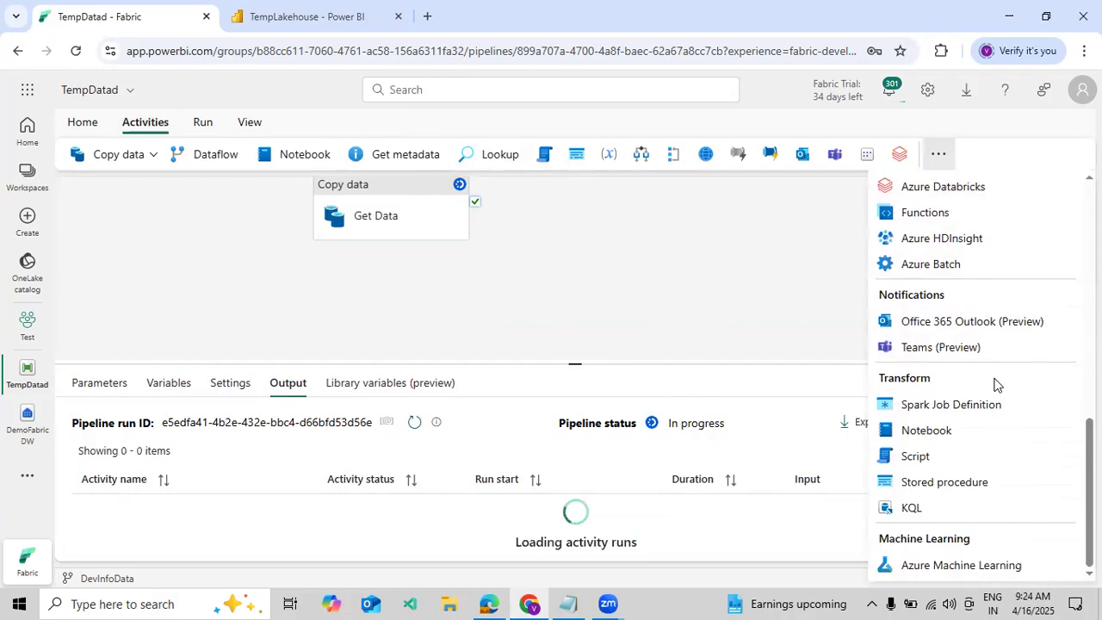
pyautogui.scroll(9, 990, 371)
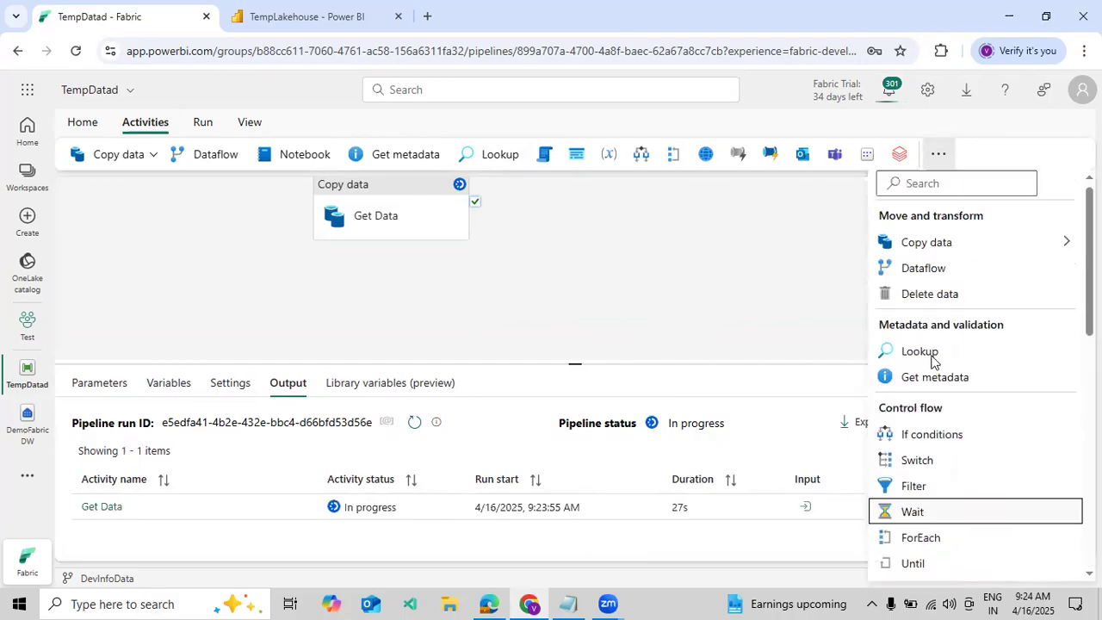
pyautogui.click(600, 325)
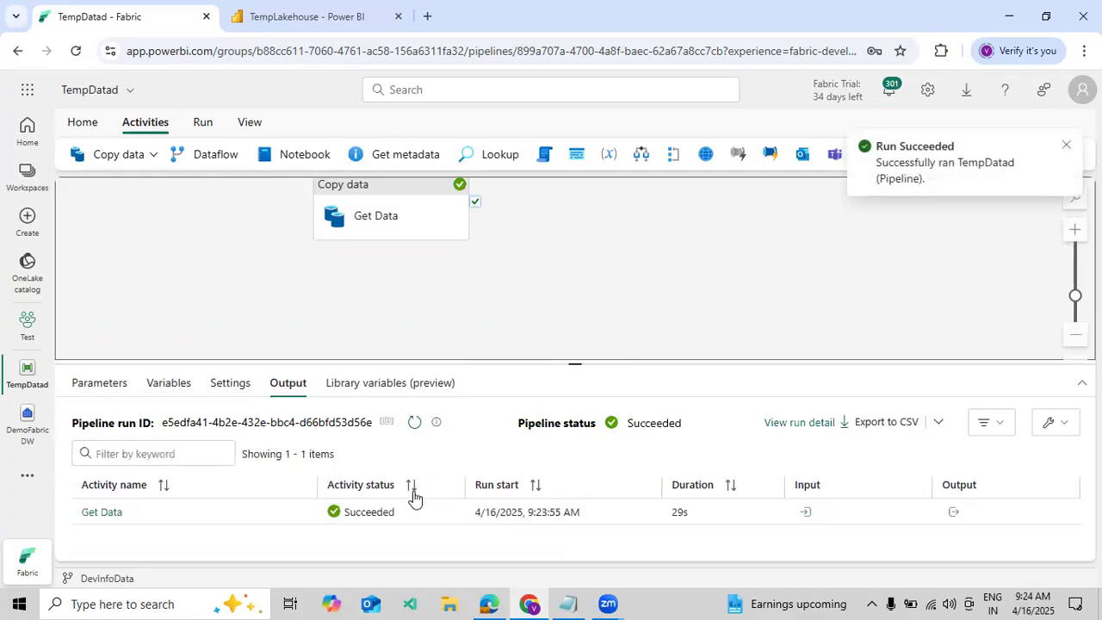
# Step: Examine the rowsRead and rowsCopied entries in the Get Data activity's run output, and close the output details
pyautogui.click(953, 512)
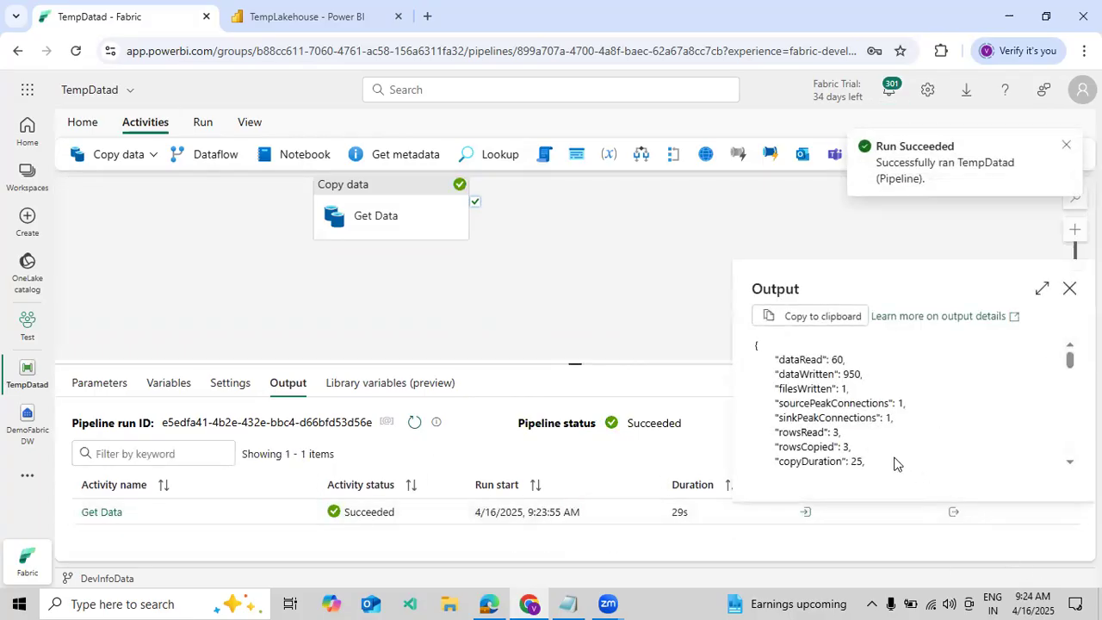
pyautogui.moveTo(865, 447); pyautogui.dragTo(786, 434)
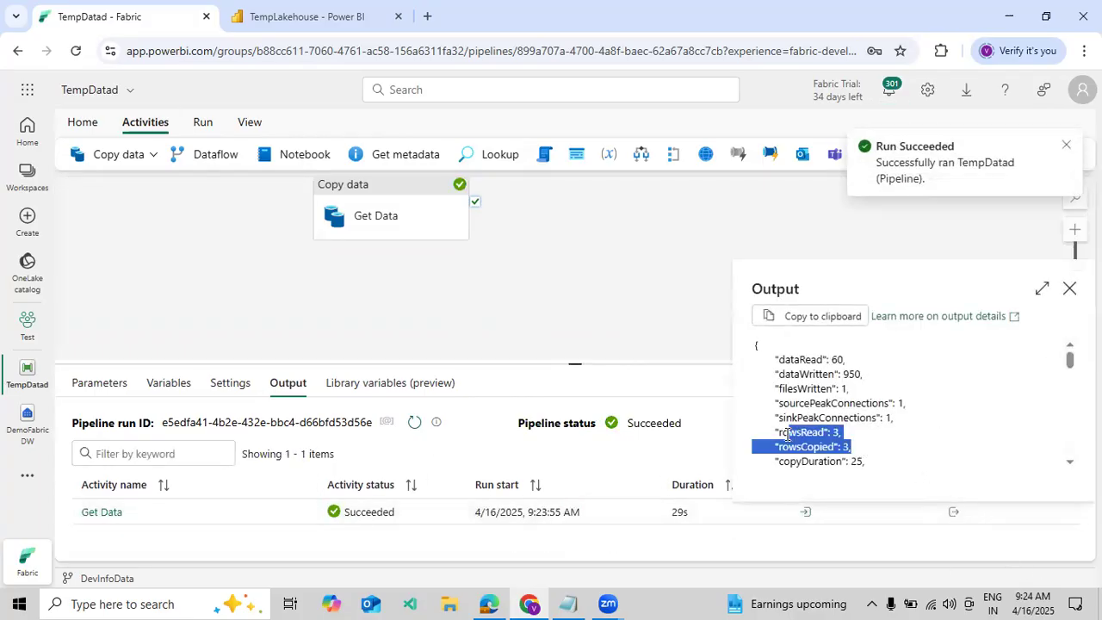
pyautogui.click(1070, 289)
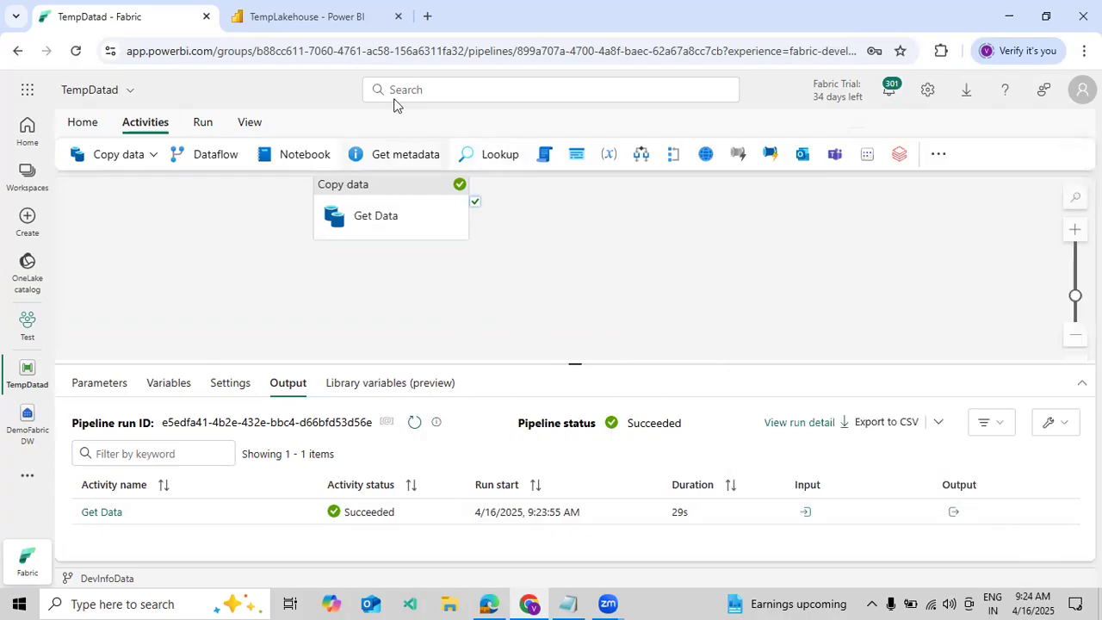
# Step: Switch to the TempLakehouse browser tab, refresh the dbo tables, and preview the EmpDataPipeline table
pyautogui.click(274, 18)
pyautogui.click(248, 299)
pyautogui.click(277, 392)
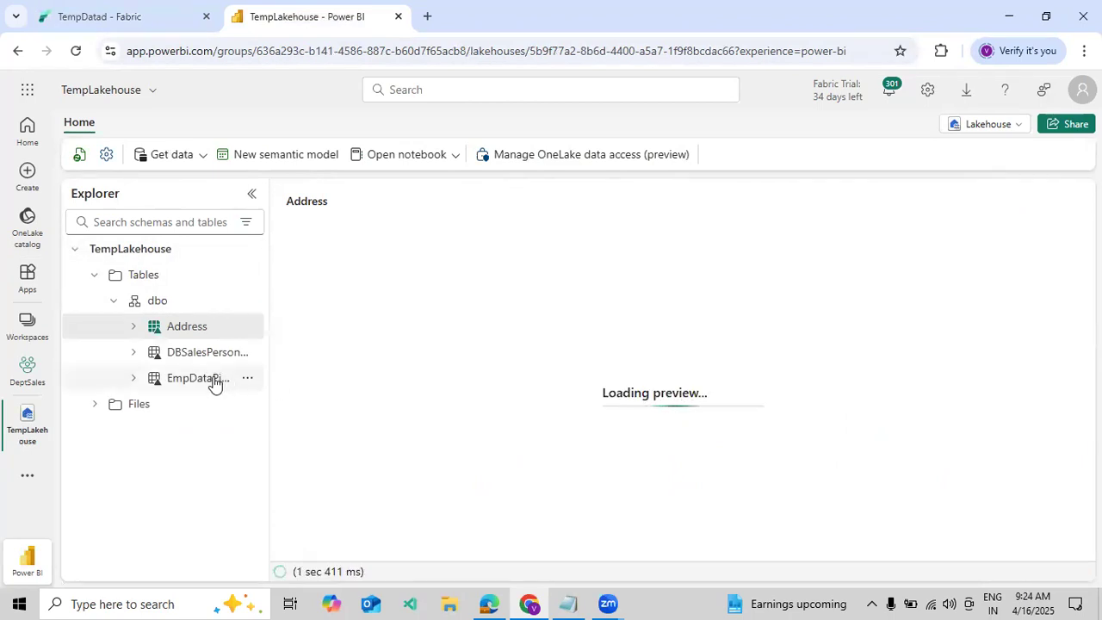
pyautogui.click(214, 380)
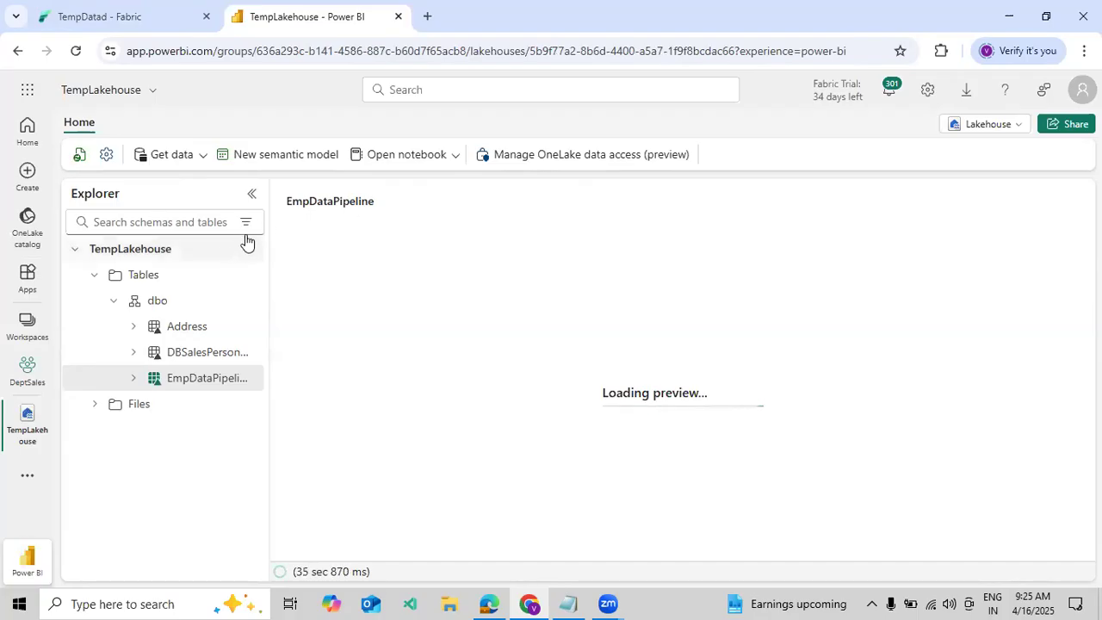
pyautogui.doubleClick(336, 205)
pyautogui.click(350, 225)
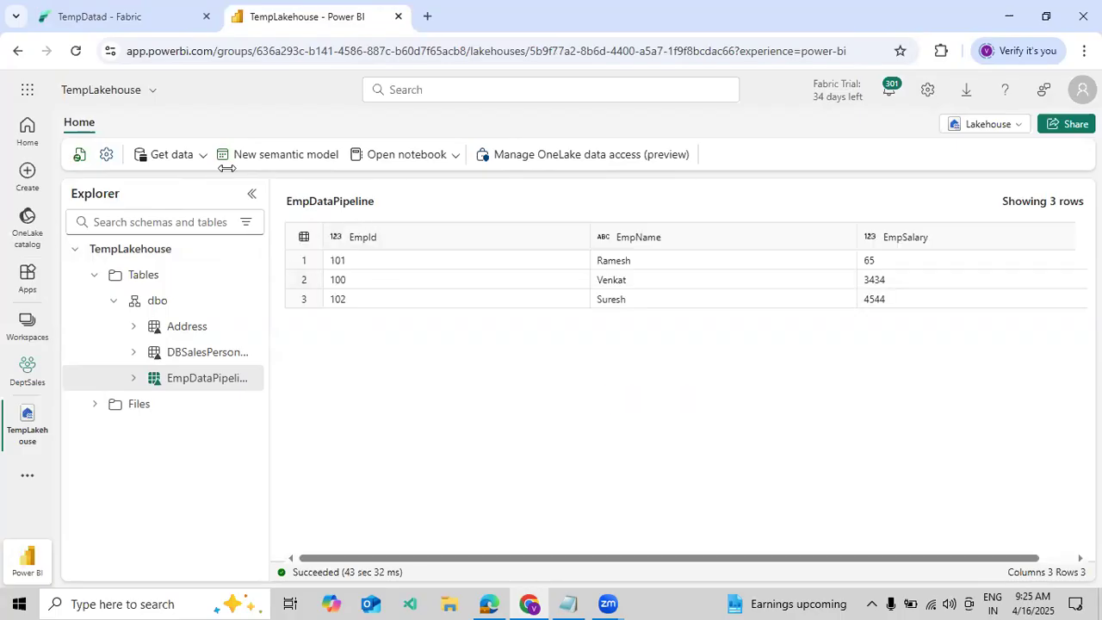
# Step: Return to Fabric, open the Test workspace, and create a new copy job named copyjob1
pyautogui.click(129, 19)
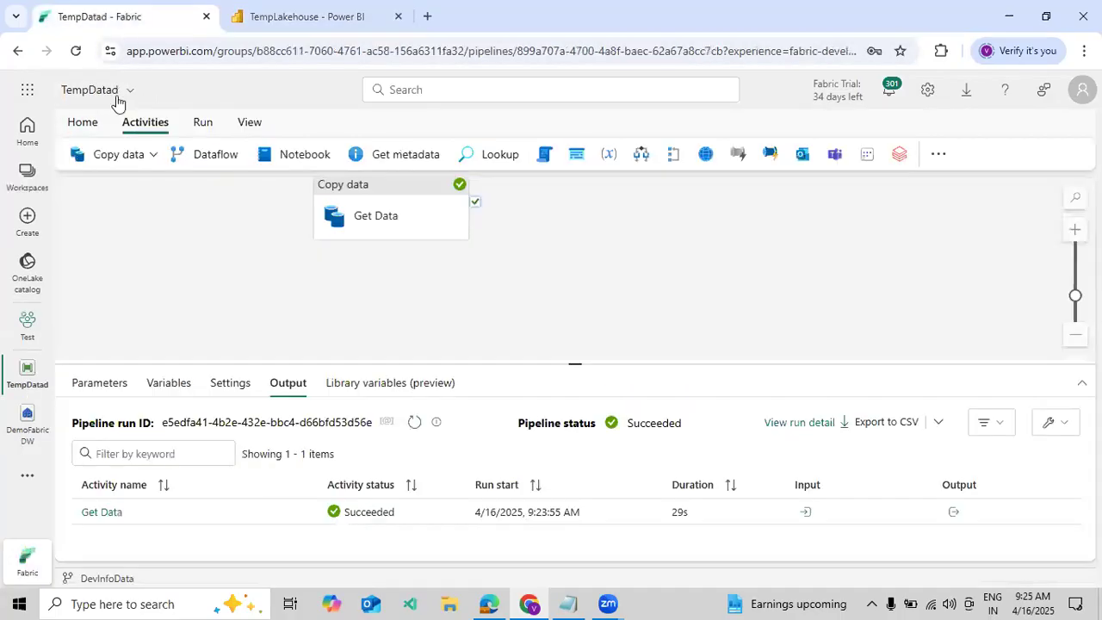
pyautogui.click(32, 180)
pyautogui.click(129, 397)
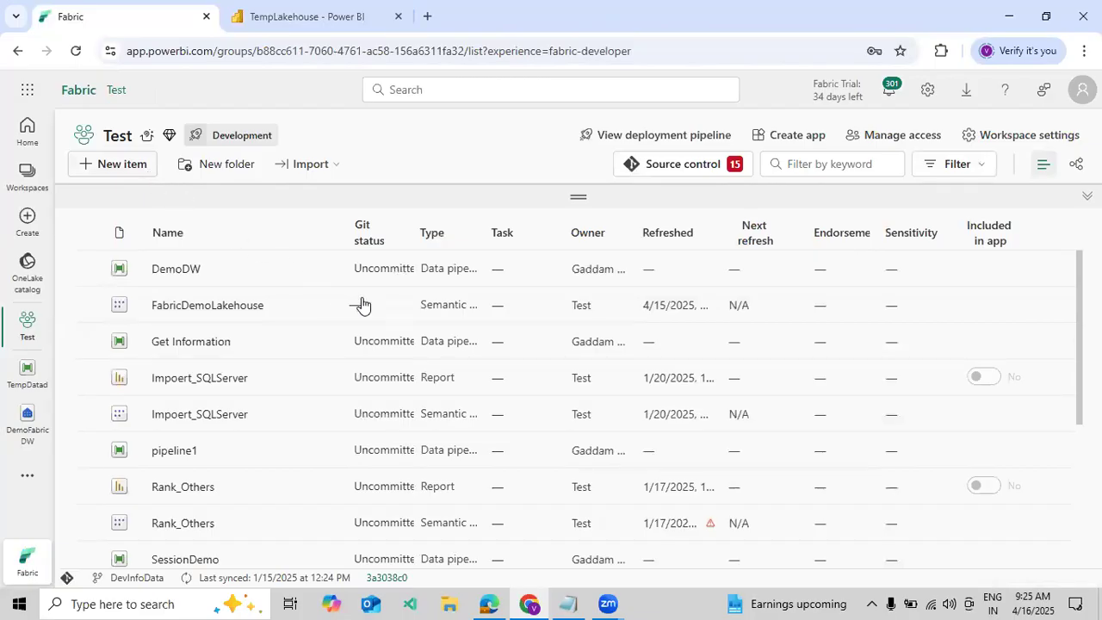
pyautogui.click(137, 172)
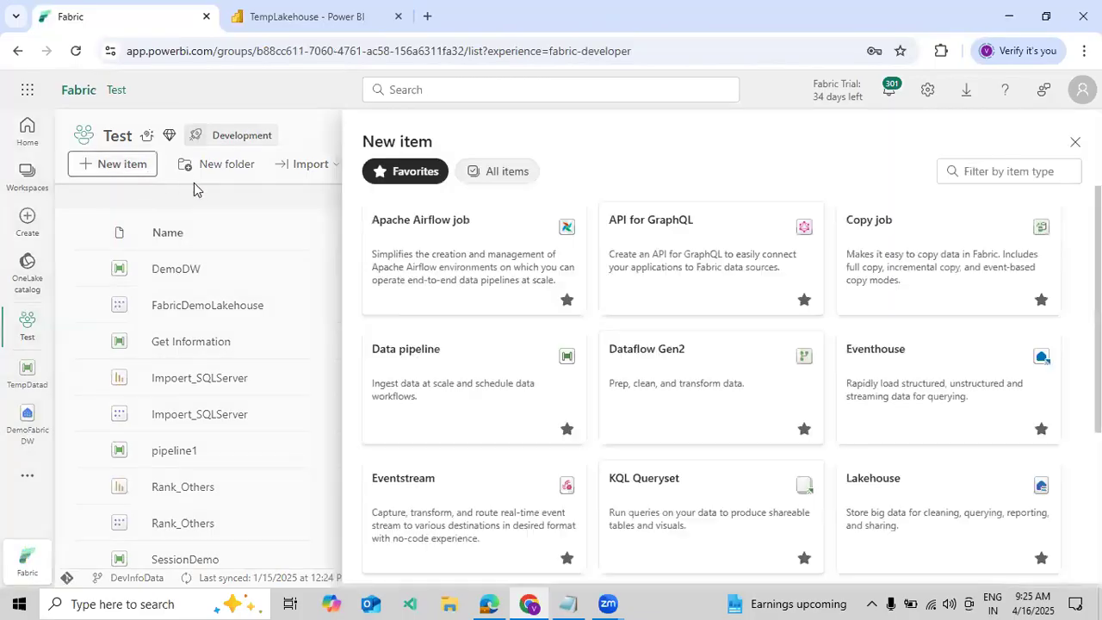
pyautogui.click(855, 261)
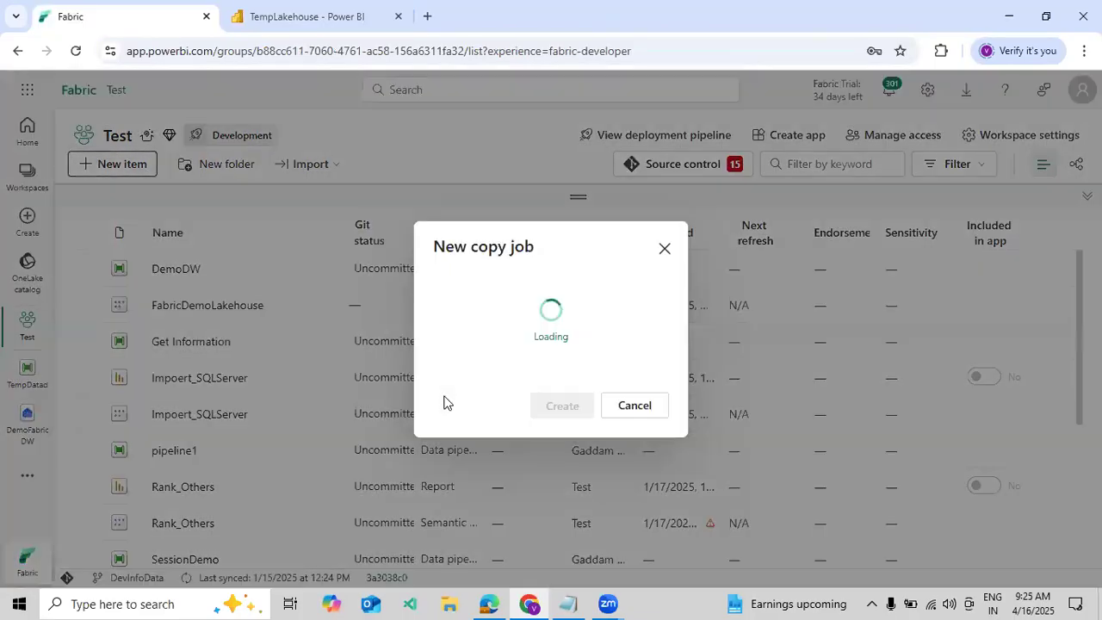
pyautogui.click(544, 406)
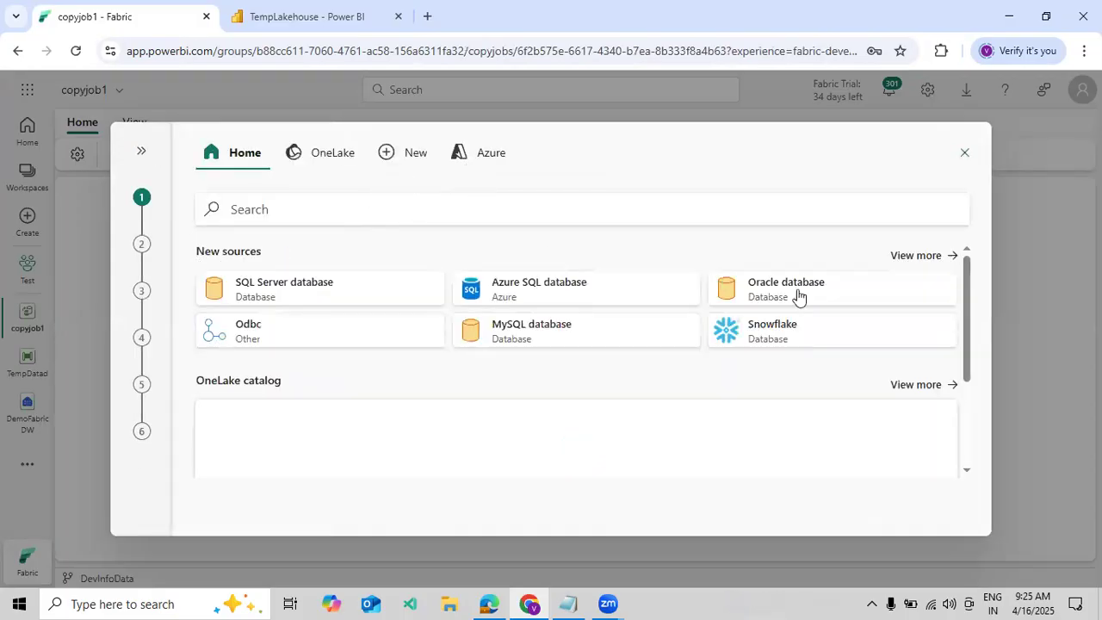
# Step: Choose Azure Synapse Analytics (SQL DW) from the Azure sources as the copy job's data source
pyautogui.click(919, 257)
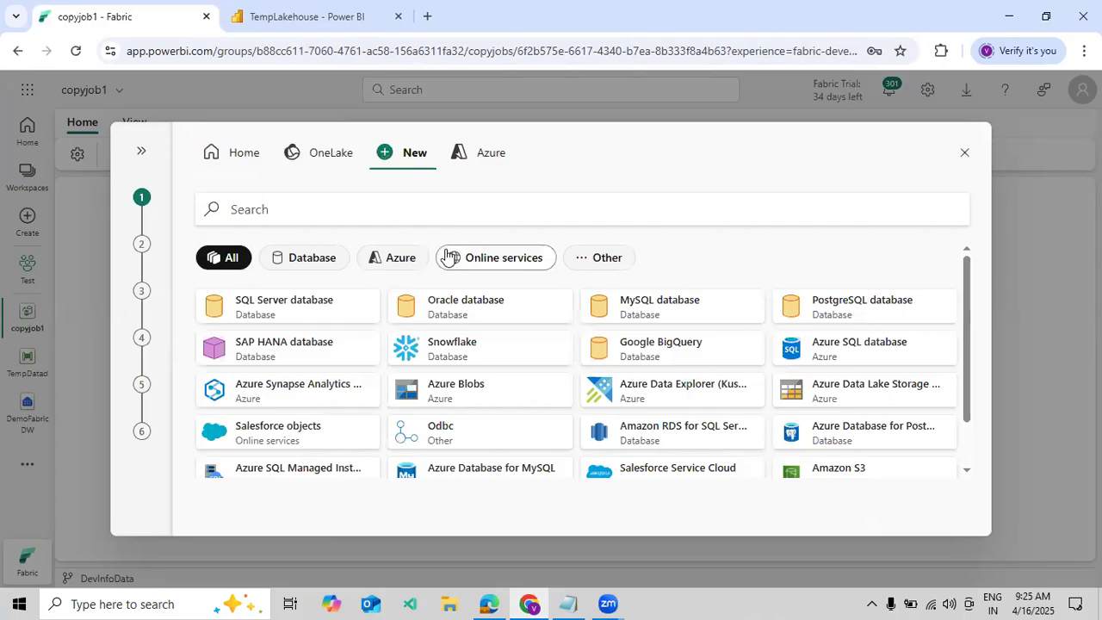
pyautogui.click(392, 258)
pyautogui.click(438, 308)
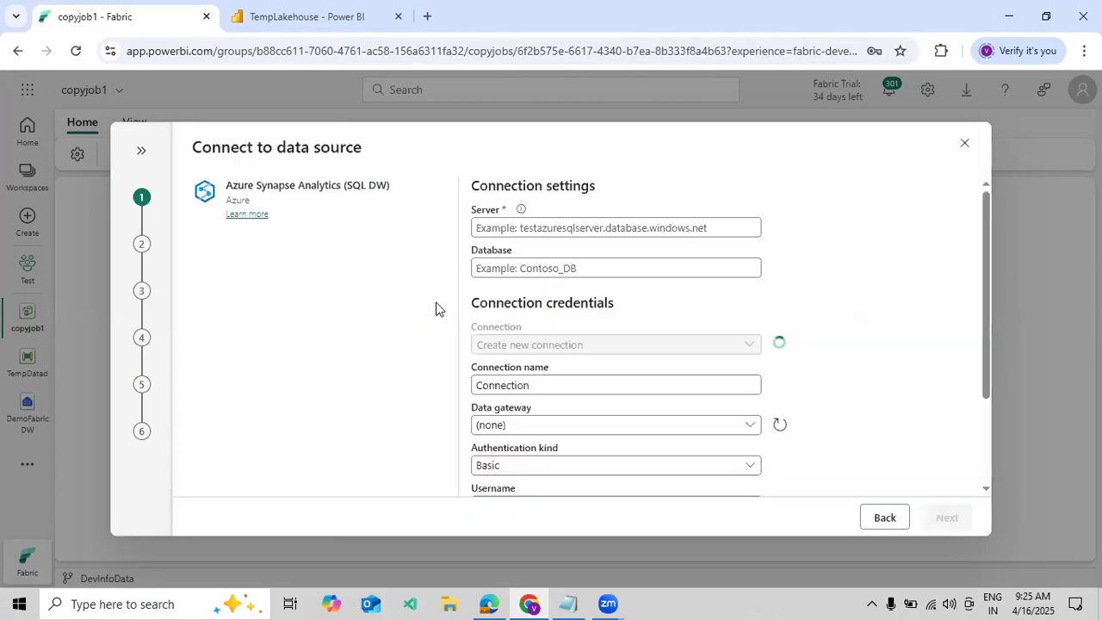
# Step: Copy server demofabricsynapase.sql.azuresynapse.net and database FabricDemoData from the Notepad notes into the source connection settings and connect
pyautogui.click(570, 602)
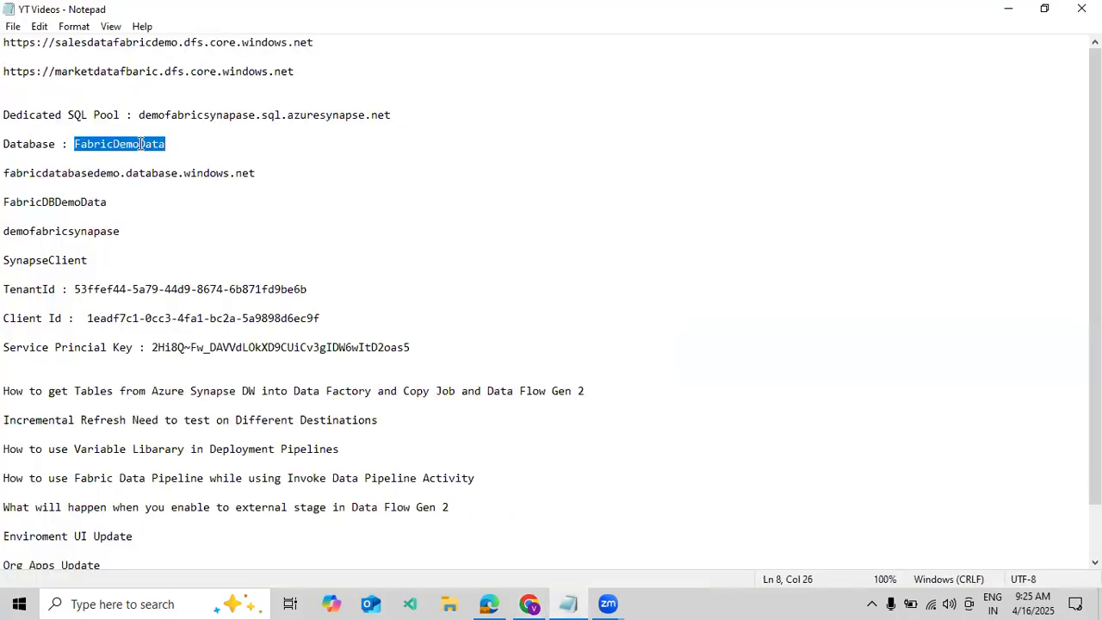
pyautogui.moveTo(140, 115); pyautogui.dragTo(394, 114)
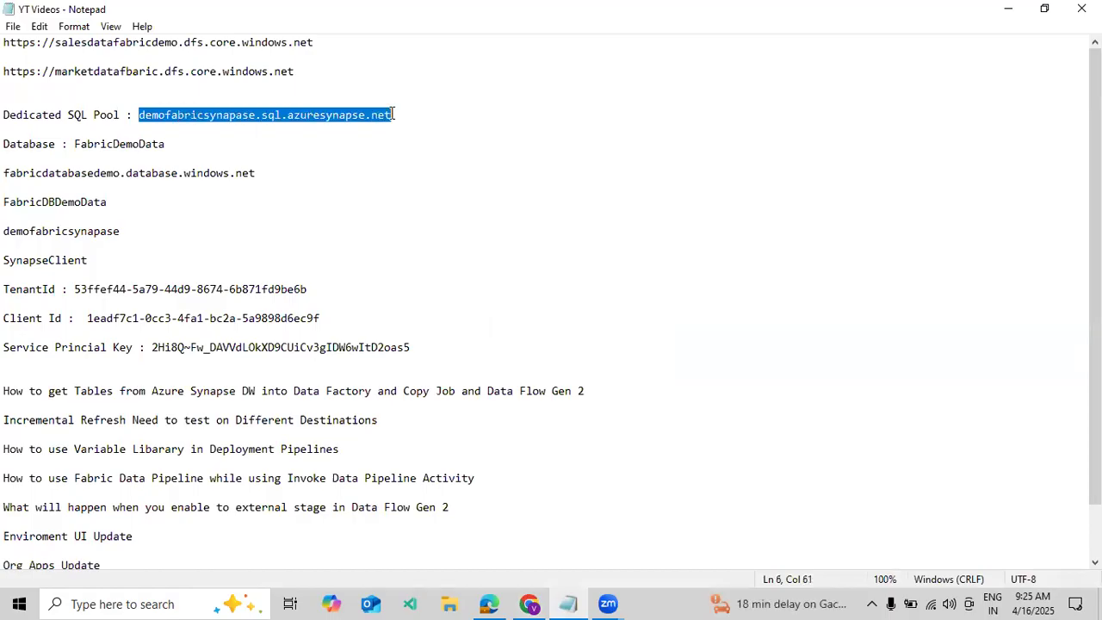
pyautogui.click(532, 602)
pyautogui.click(515, 228)
pyautogui.hotkey('ctrl', 'v')
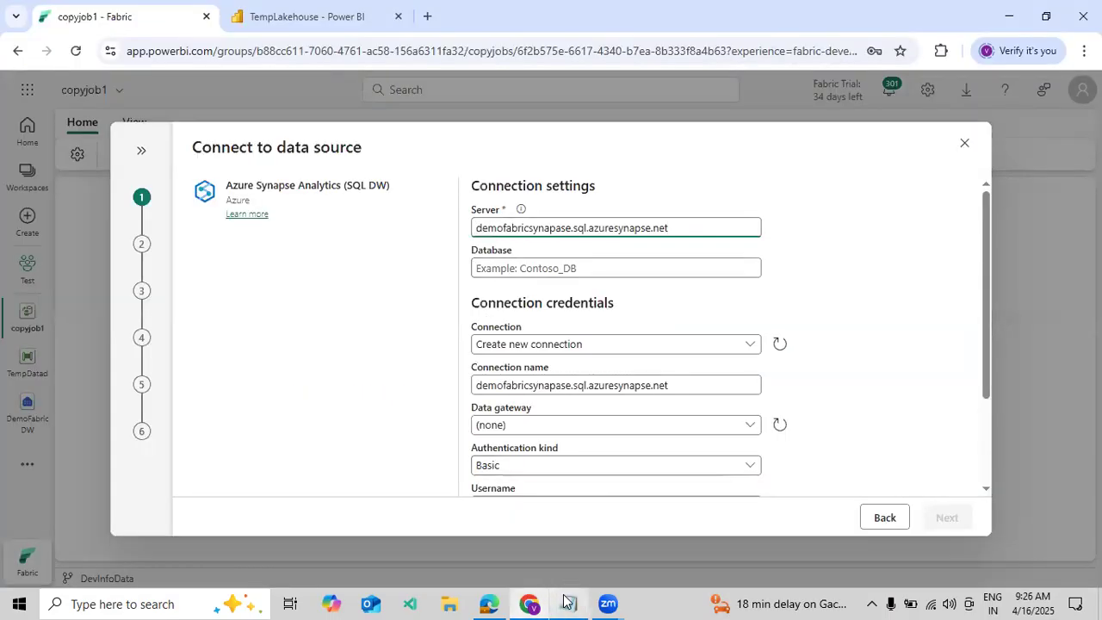
pyautogui.click(568, 603)
pyautogui.moveTo(75, 144); pyautogui.dragTo(168, 145)
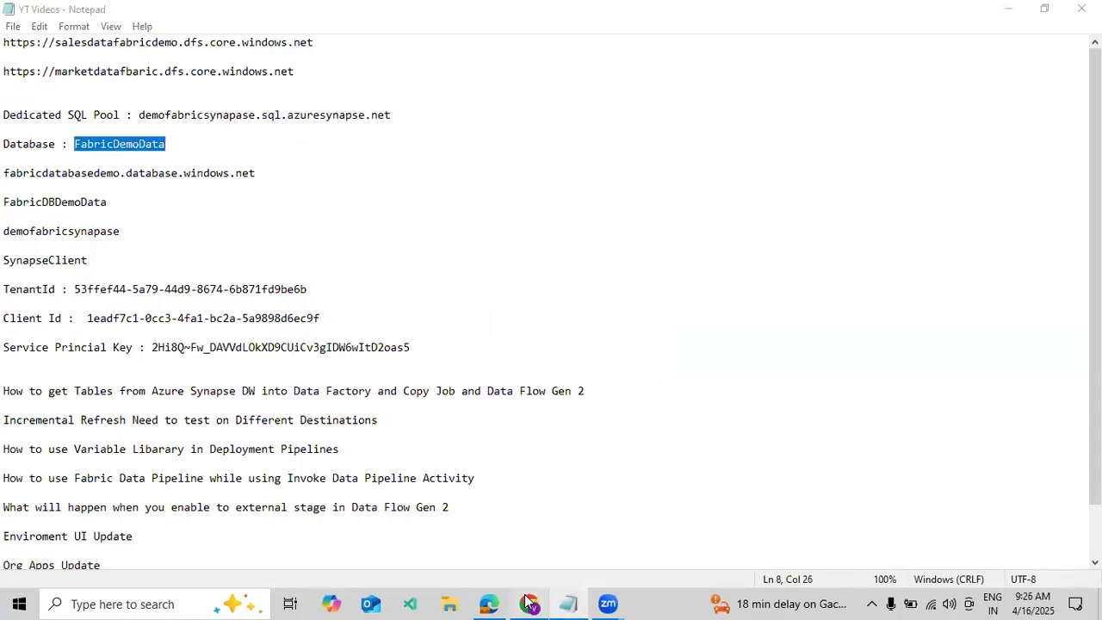
pyautogui.click(529, 603)
pyautogui.click(585, 268)
pyautogui.hotkey('ctrl', 'v')
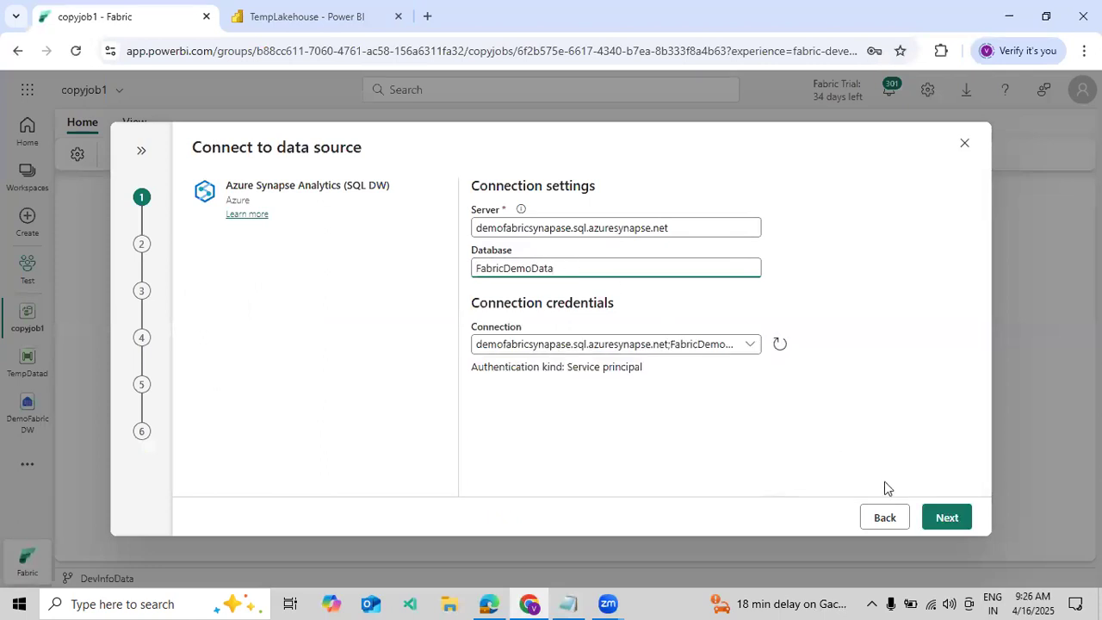
pyautogui.click(946, 517)
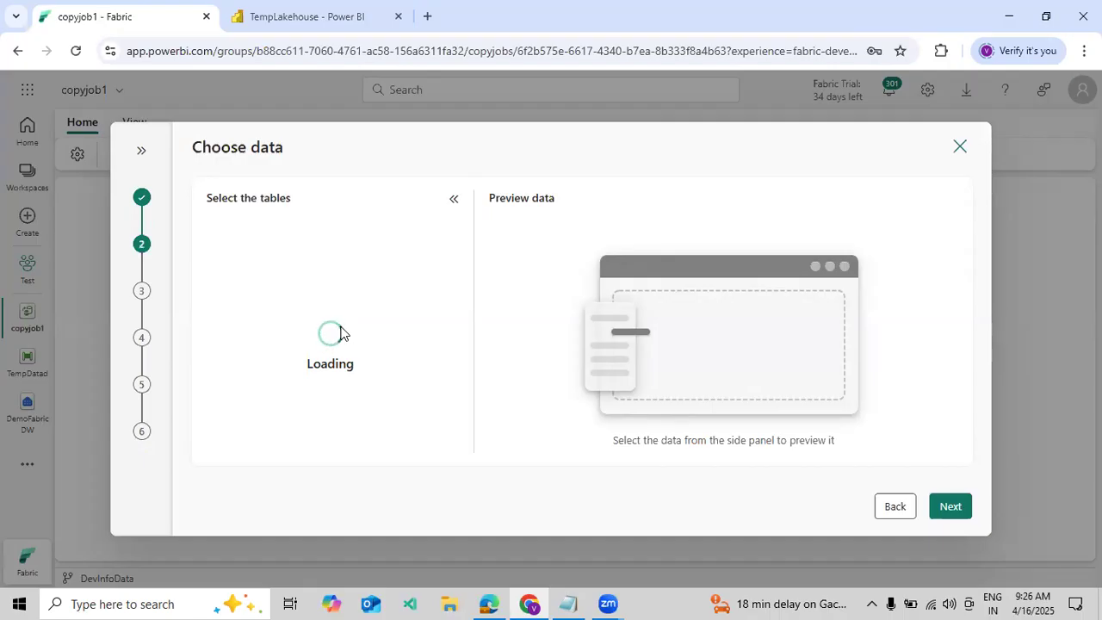
# Step: Select the dbo.EmpData and dbo.TempData tables as the data to copy and continue to the destination choice
pyautogui.click(255, 298)
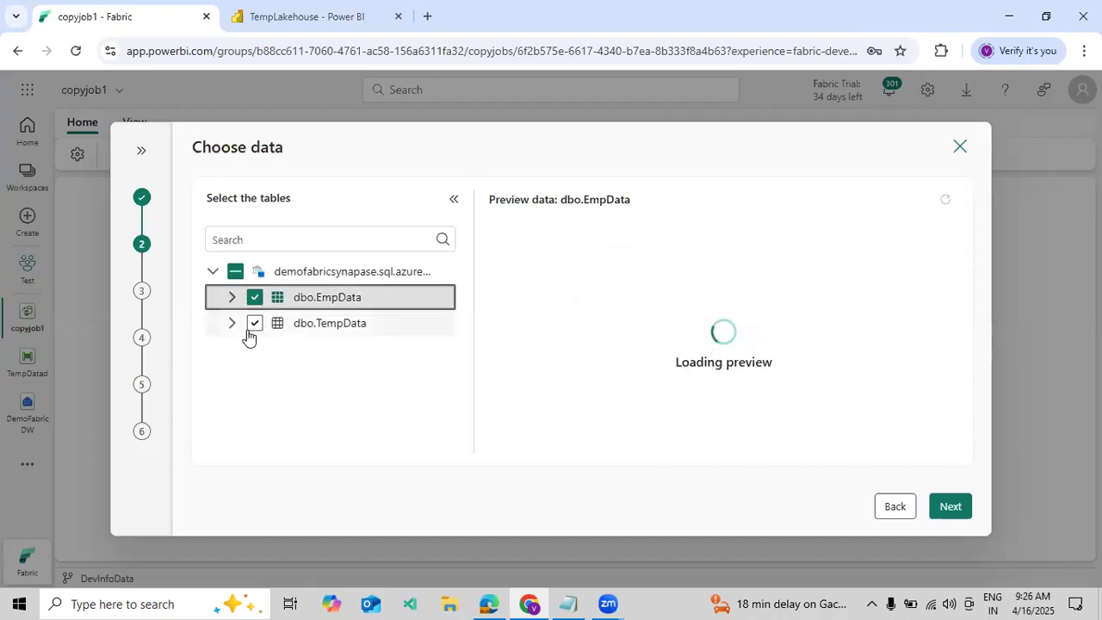
pyautogui.click(248, 332)
pyautogui.click(950, 507)
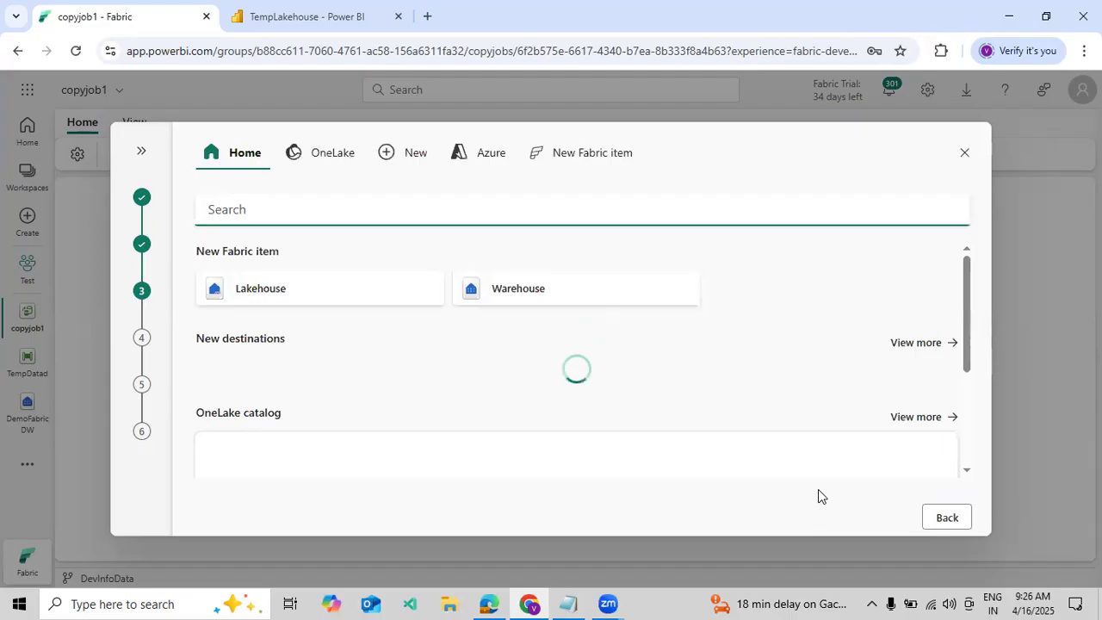
# Step: Choose TempLakehouse from OneLake as the destination and accept the Tables mapping with the Append update method
pyautogui.click(317, 153)
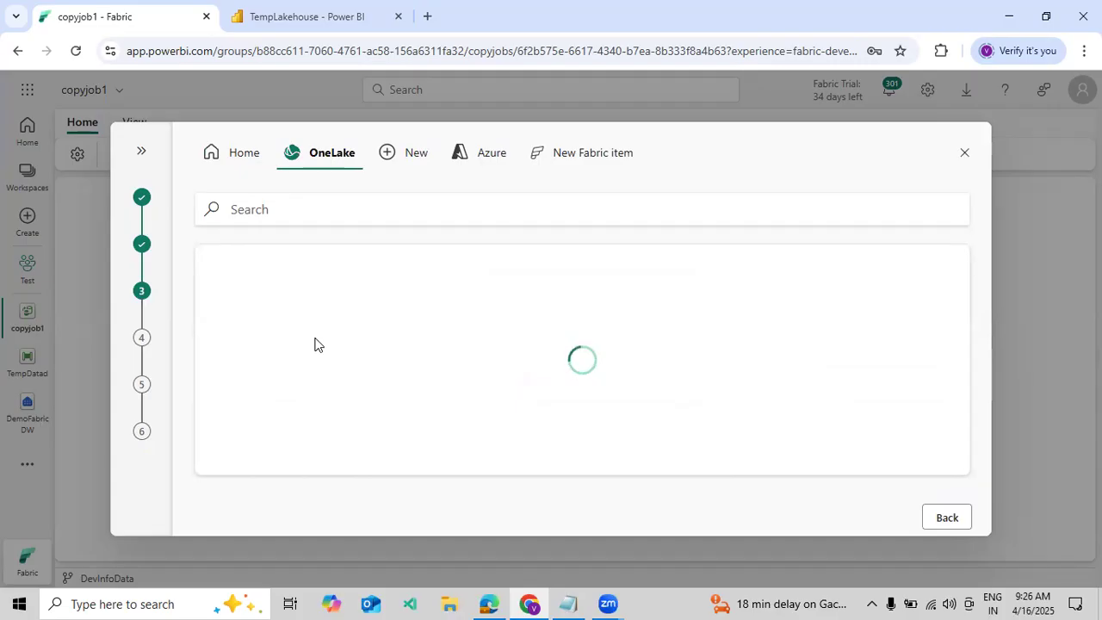
pyautogui.click(315, 343)
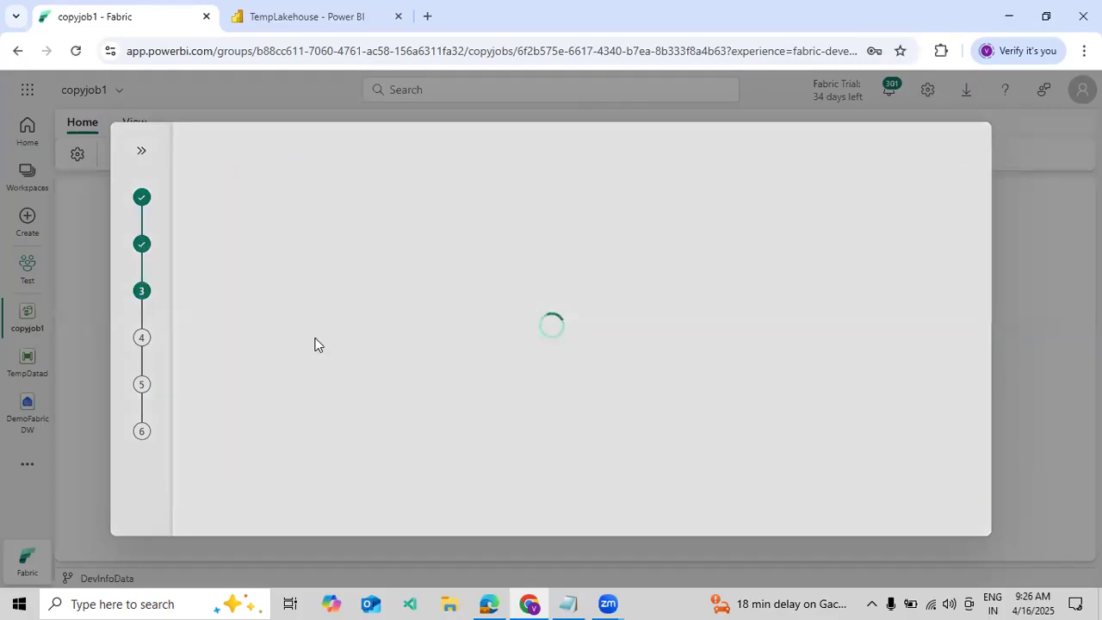
pyautogui.scroll(-2, 792, 344)
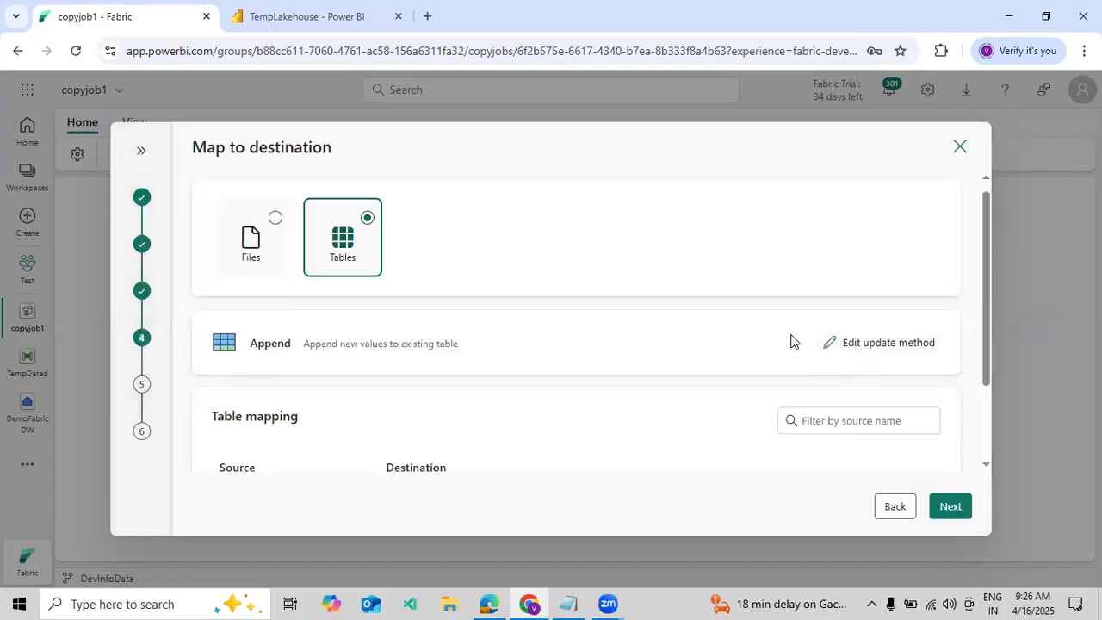
pyautogui.click(951, 510)
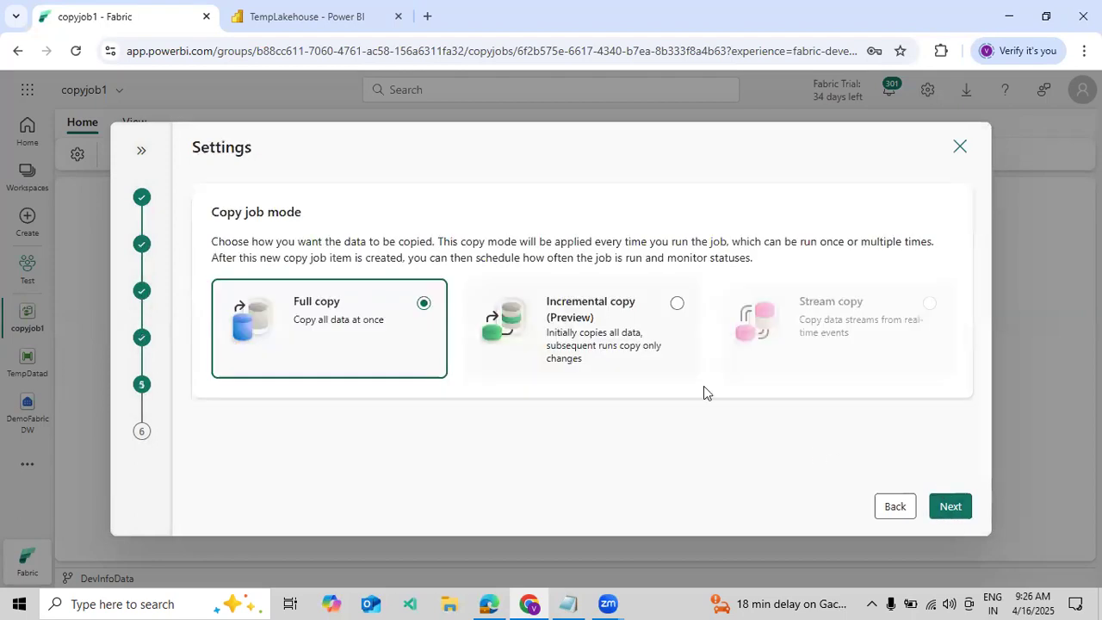
# Step: Try the Incremental copy mode, set the copy job mode back to Full copy, and continue to the review
pyautogui.click(598, 305)
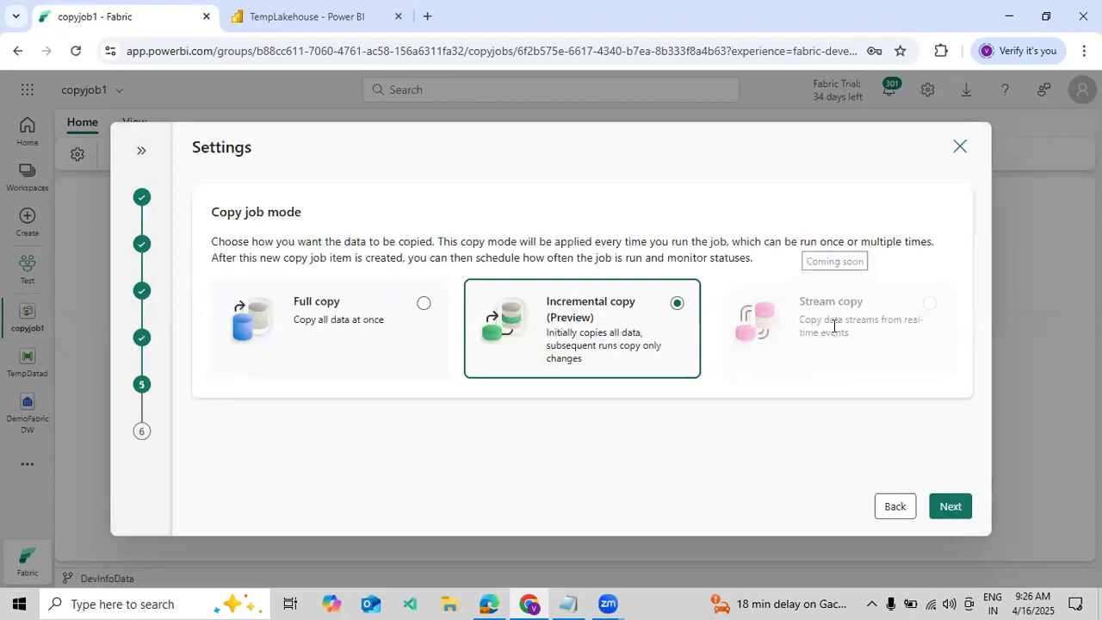
pyautogui.click(287, 315)
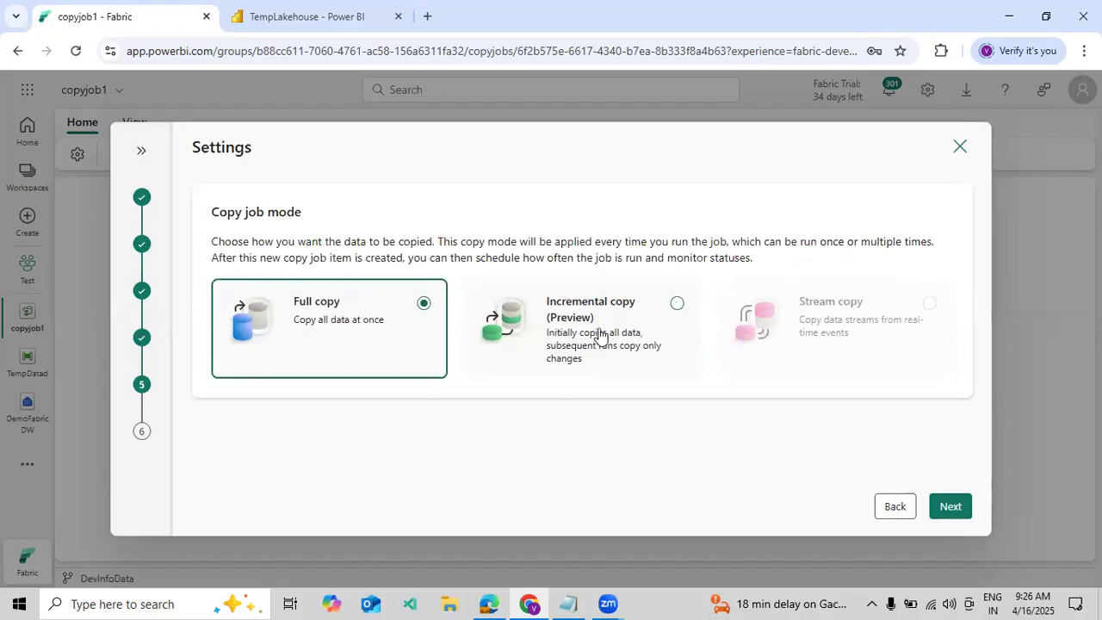
pyautogui.click(951, 506)
# Step: Review the copy job summary and run options, save and run the job, and enlarge the results pane
pyautogui.scroll(-3, 293, 275)
pyautogui.scroll(3, 295, 275)
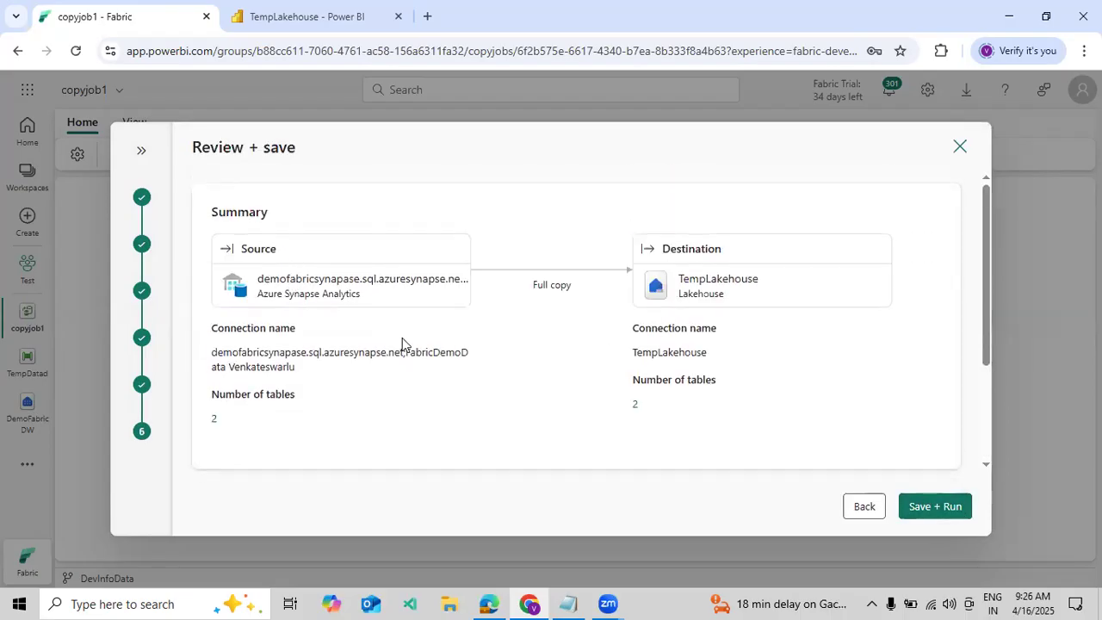
pyautogui.scroll(-3, 322, 332)
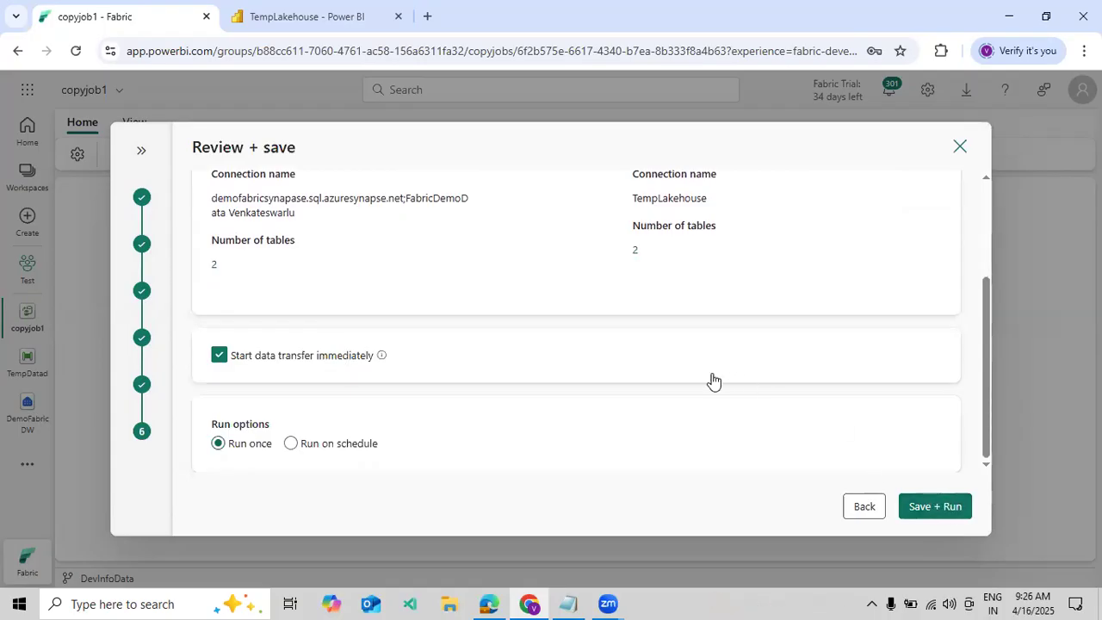
pyautogui.scroll(3, 713, 380)
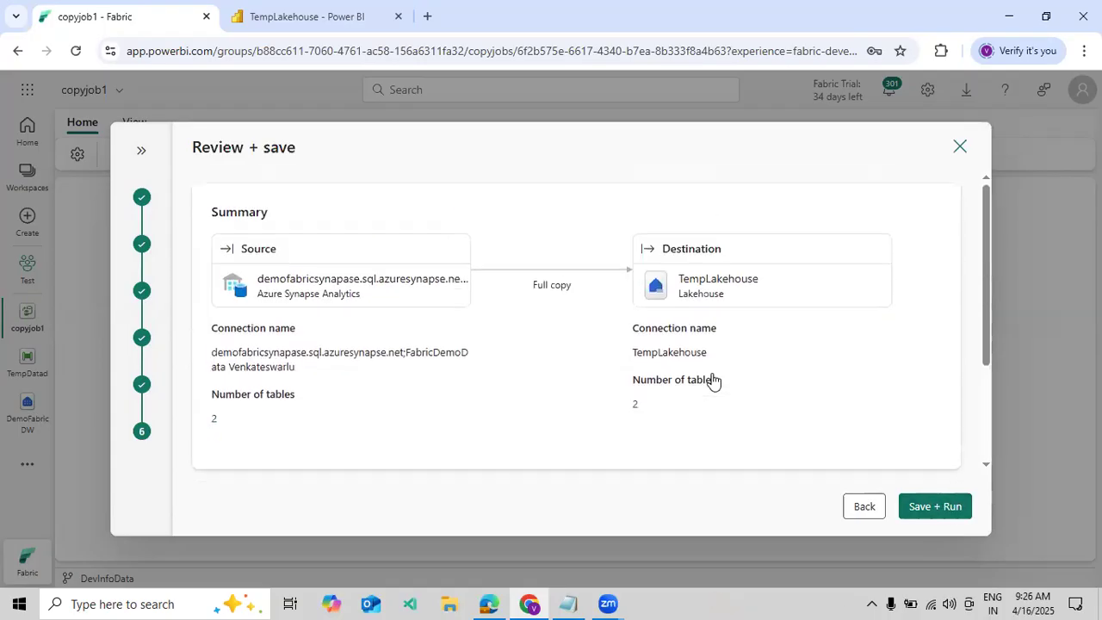
pyautogui.click(947, 510)
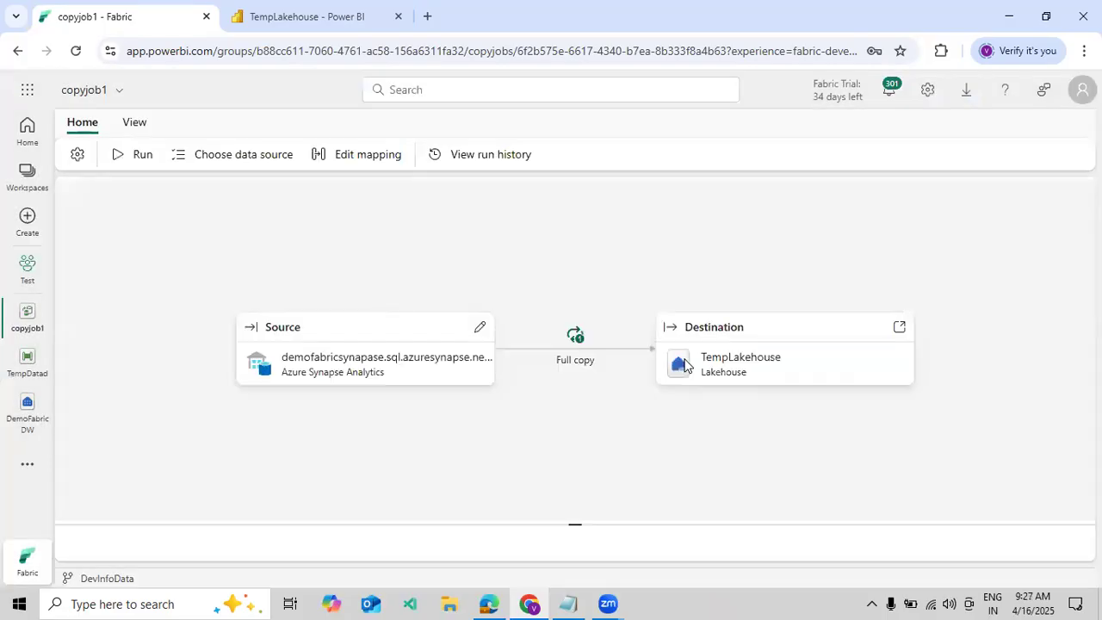
pyautogui.moveTo(575, 524); pyautogui.dragTo(592, 350)
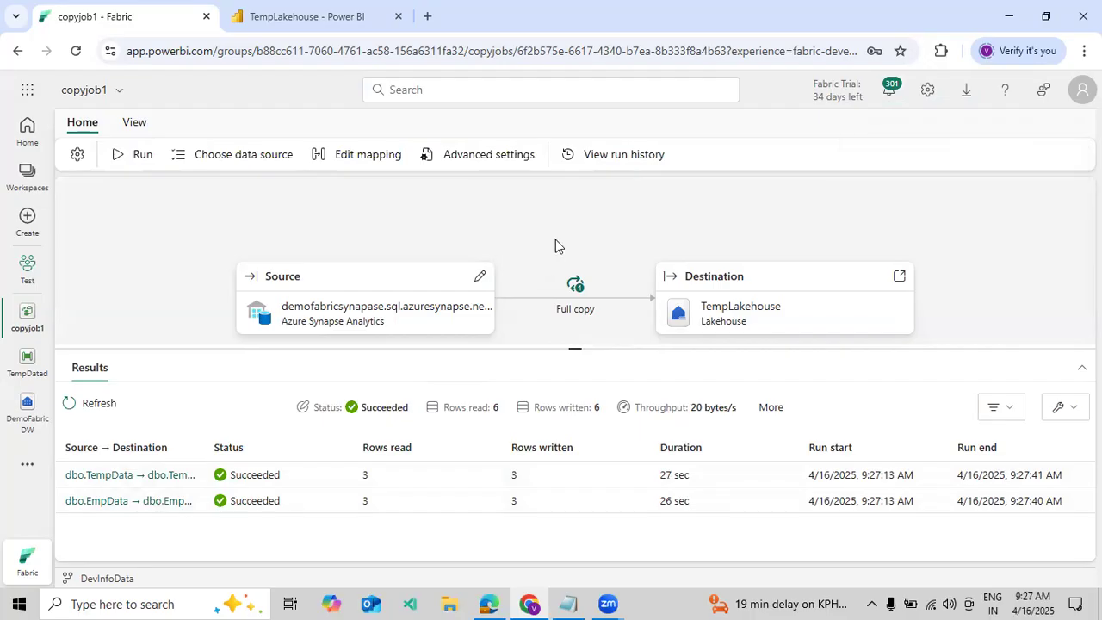
# Step: Switch to the TempLakehouse tab and refresh the dbo tables to check for the tables loaded by the copy job
pyautogui.click(258, 19)
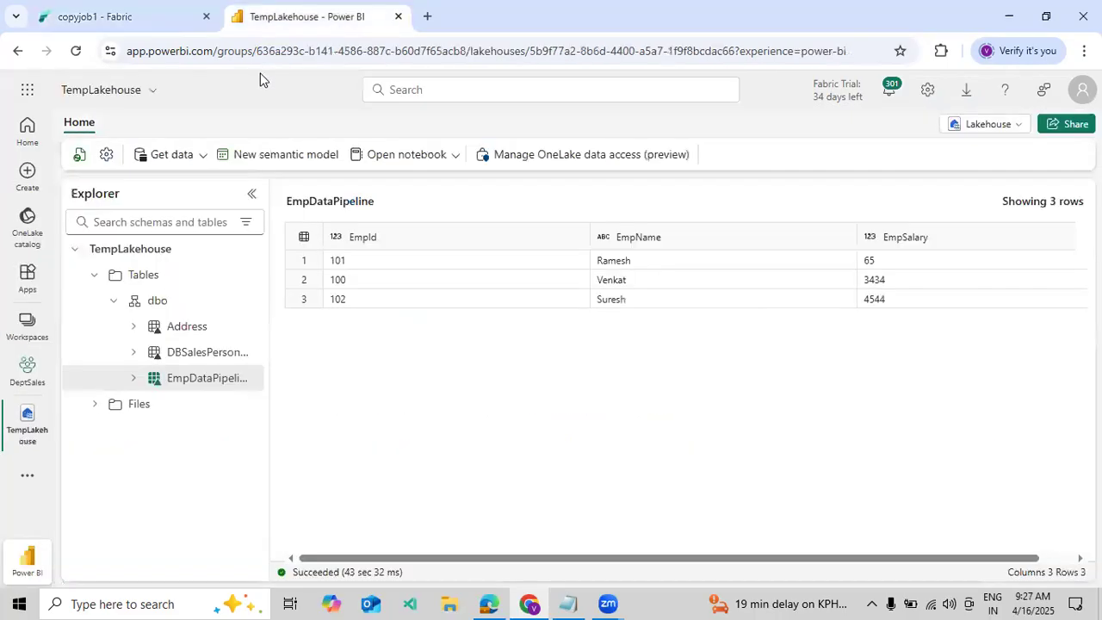
pyautogui.click(246, 301)
pyautogui.click(272, 389)
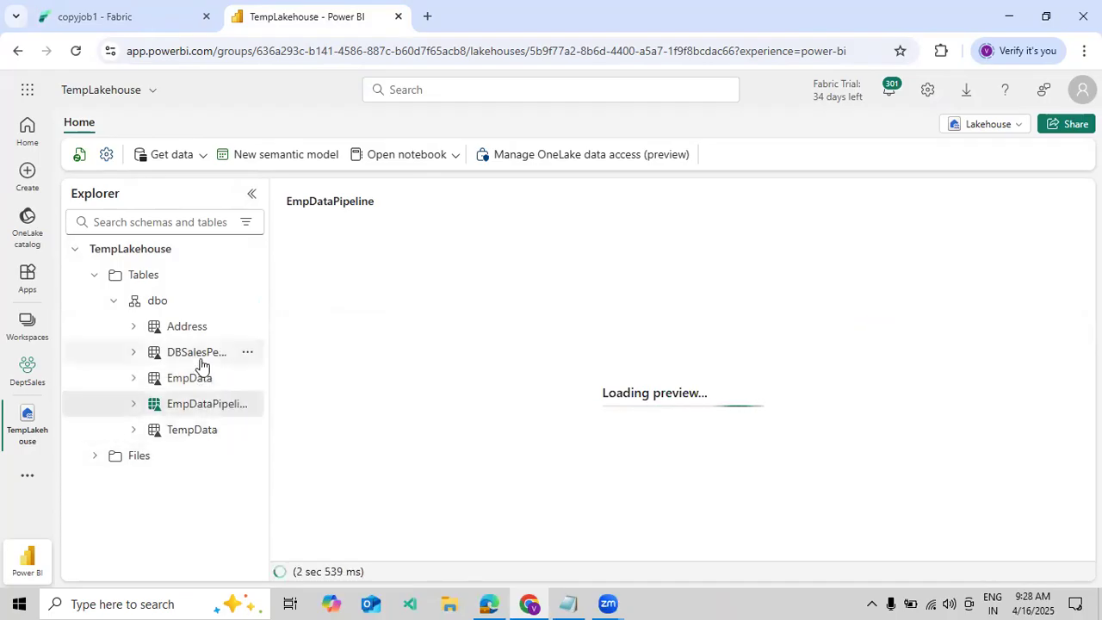
# Step: Return to the Fabric tab, open the Test workspace, and create a Dataflow Gen2 with the default name and Git integration enabled
pyautogui.click(135, 18)
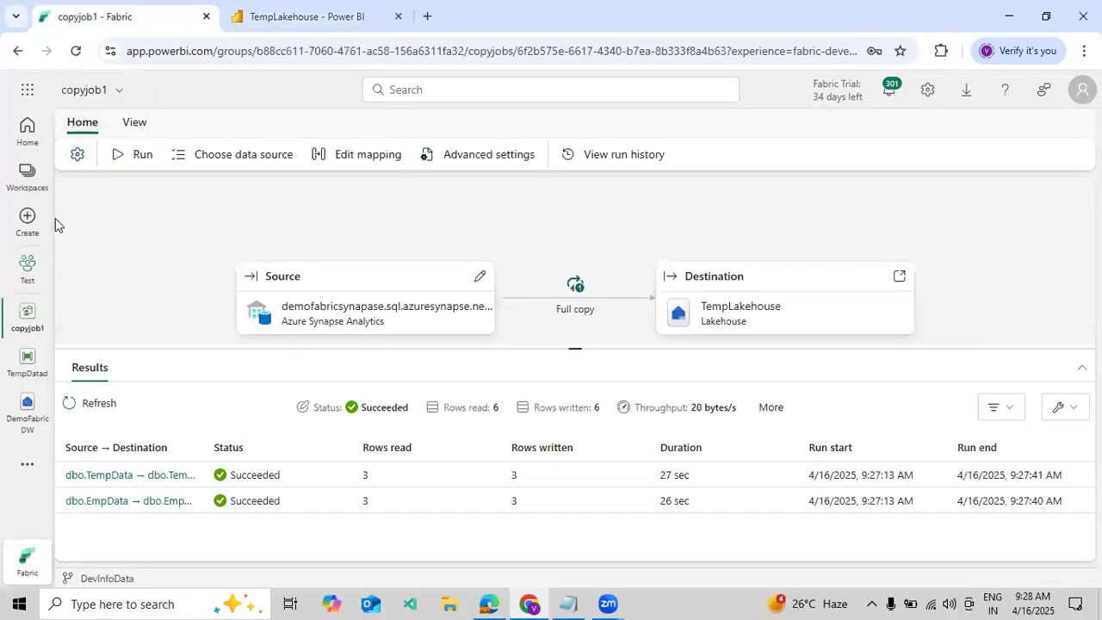
pyautogui.click(12, 183)
pyautogui.click(114, 396)
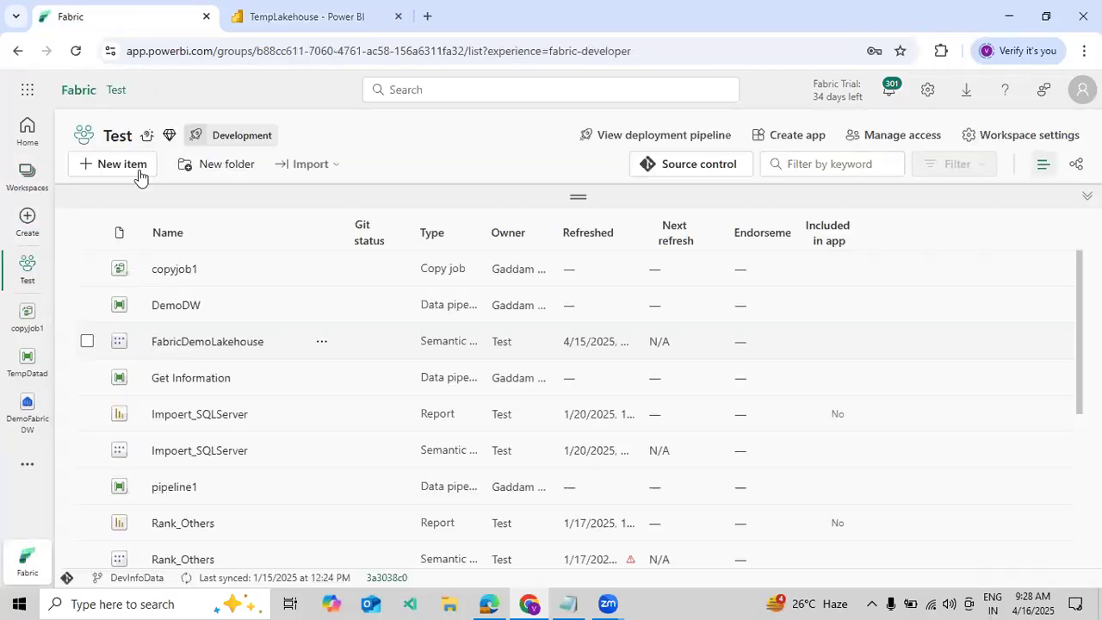
pyautogui.click(139, 171)
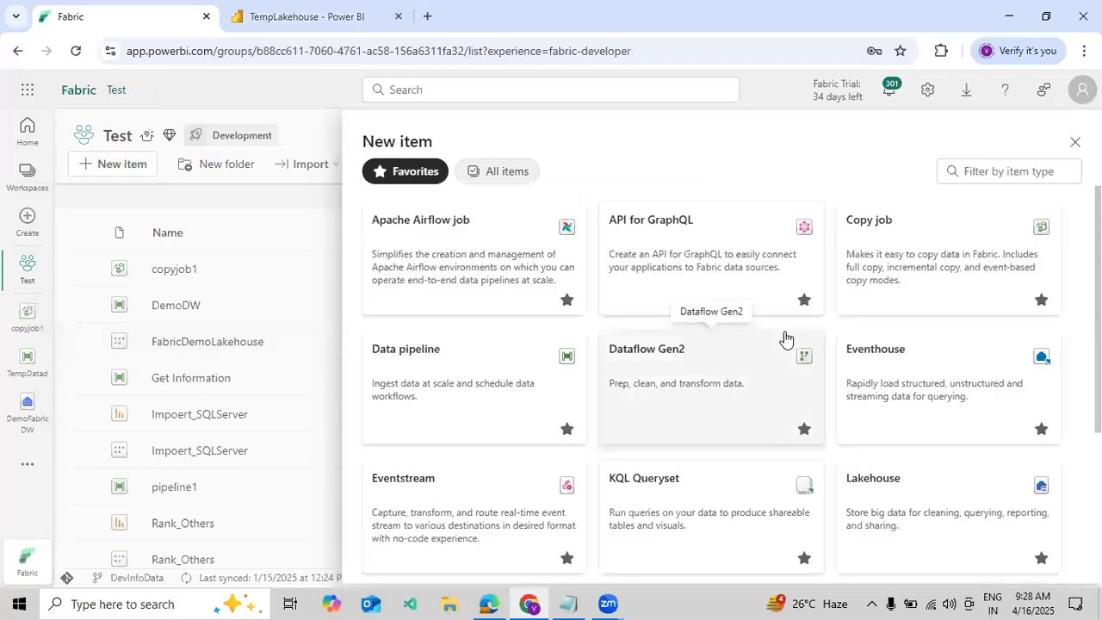
pyautogui.click(629, 382)
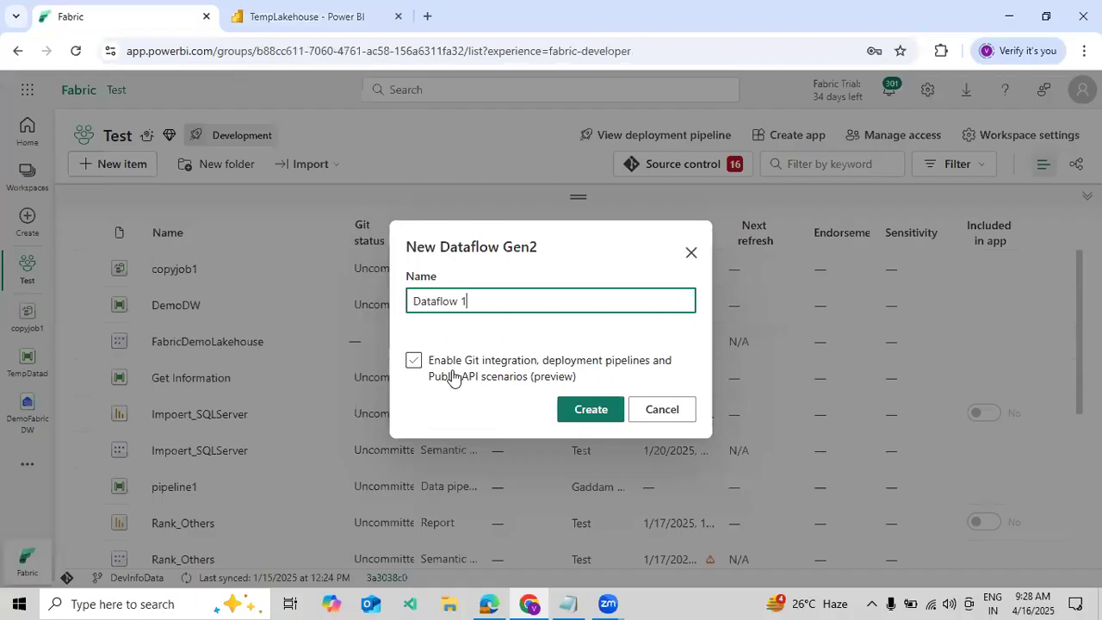
pyautogui.click(452, 376)
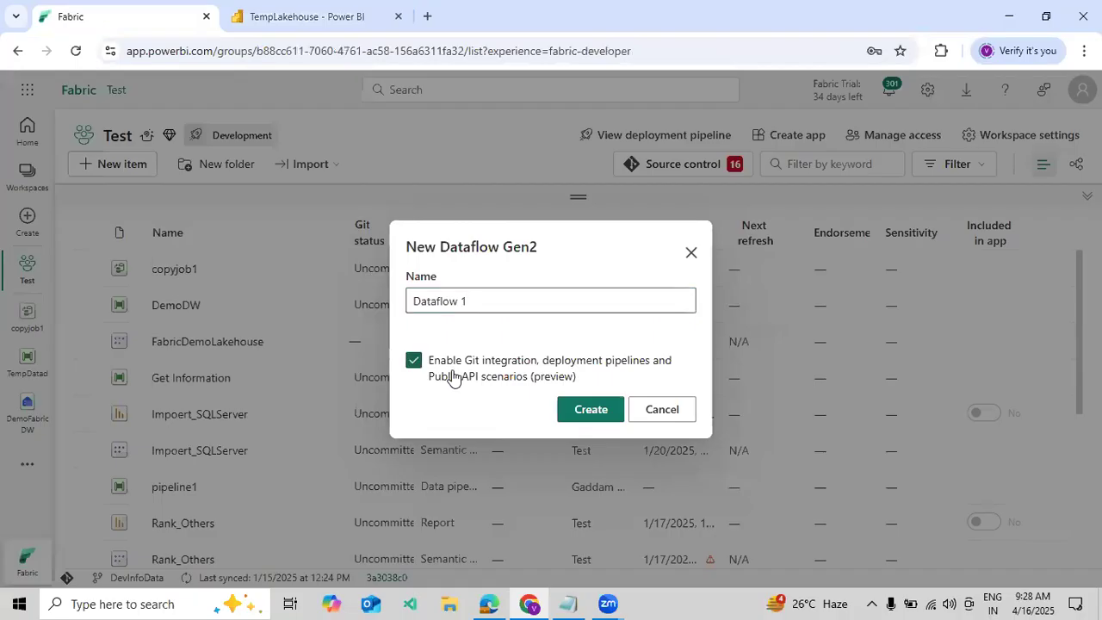
pyautogui.click(579, 409)
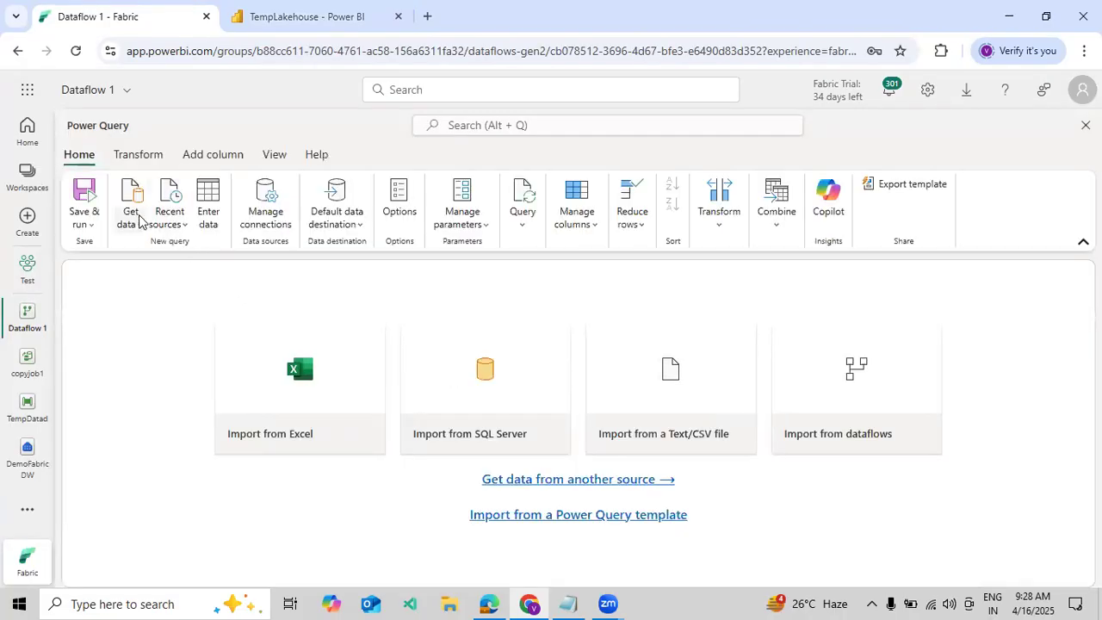
# Step: Start getting data for the dataflow from a new Azure Synapse Analytics (SQL DW) source
pyautogui.click(132, 219)
pyautogui.click(165, 416)
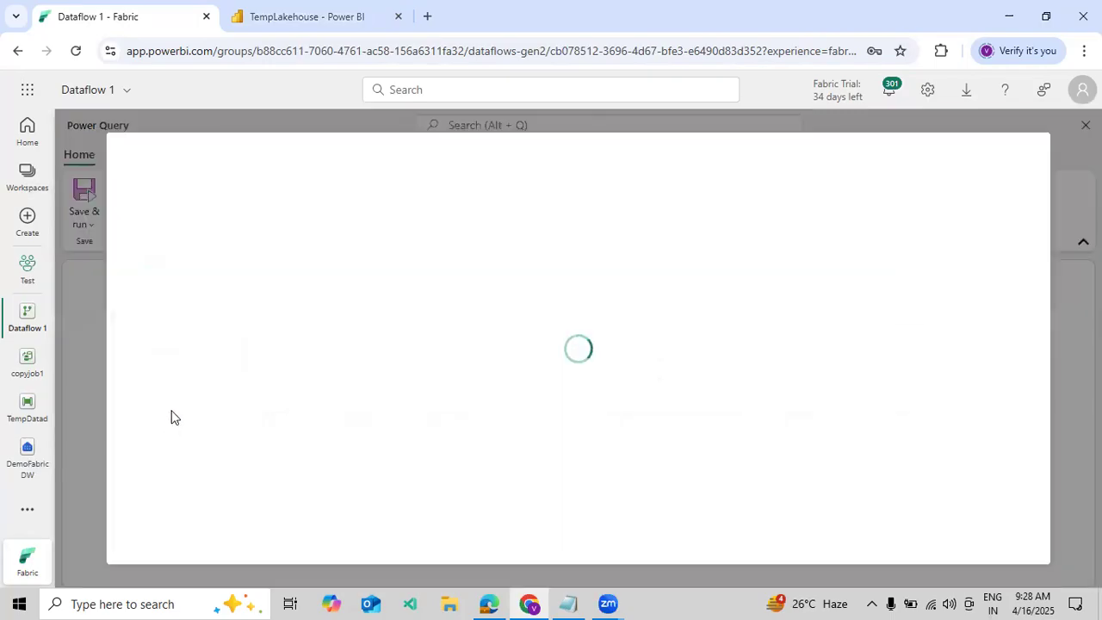
pyautogui.click(981, 269)
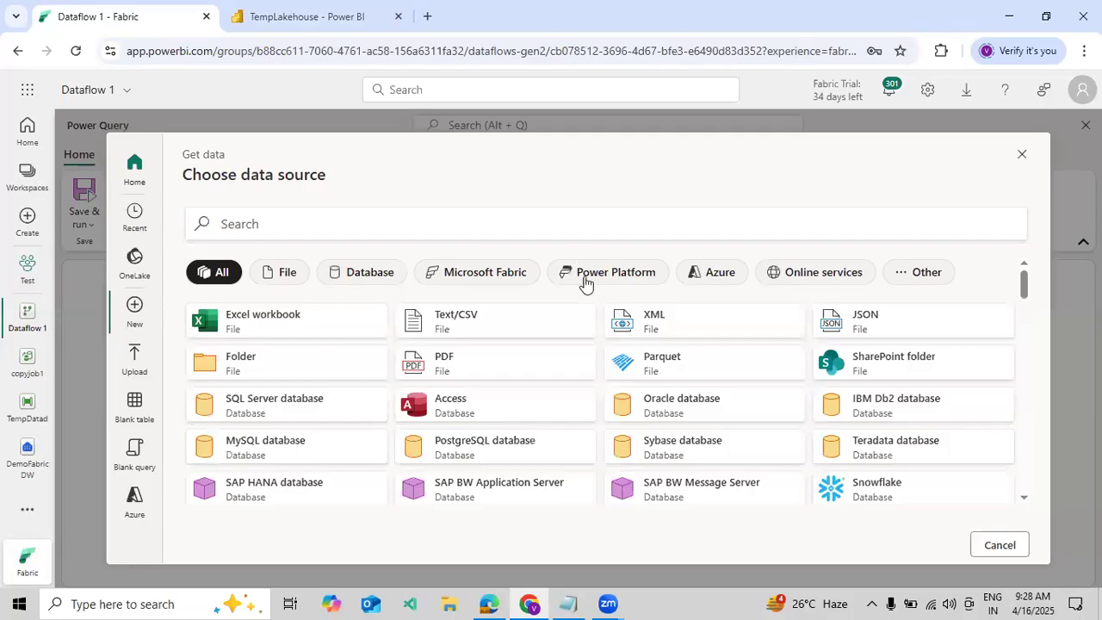
pyautogui.click(718, 273)
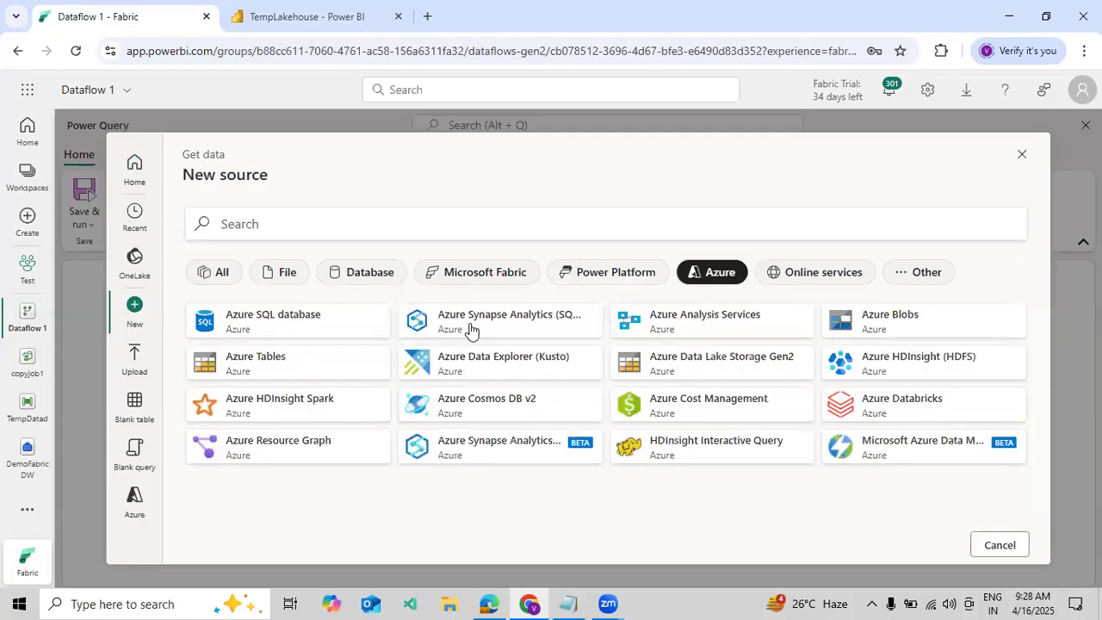
pyautogui.click(471, 327)
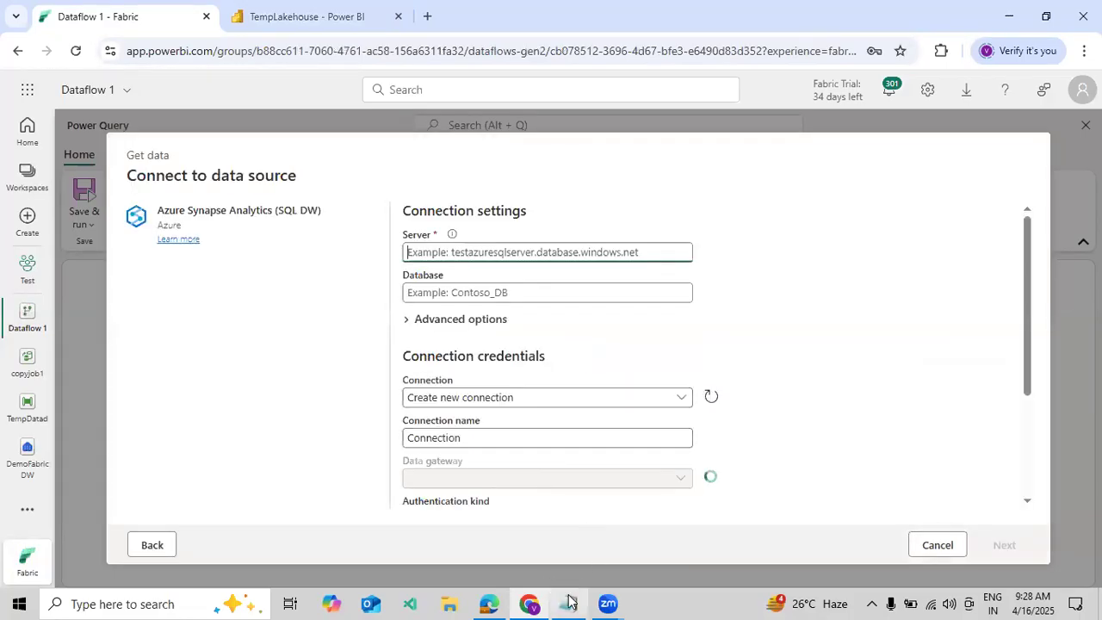
# Step: Copy the dedicated SQL pool address from the Notepad notes and enter demofabricsynapase.sql.azuresynapse.net as the connection's server
pyautogui.click(567, 604)
pyautogui.moveTo(137, 116); pyautogui.dragTo(424, 116)
pyautogui.hotkey('ctrl', 'c')
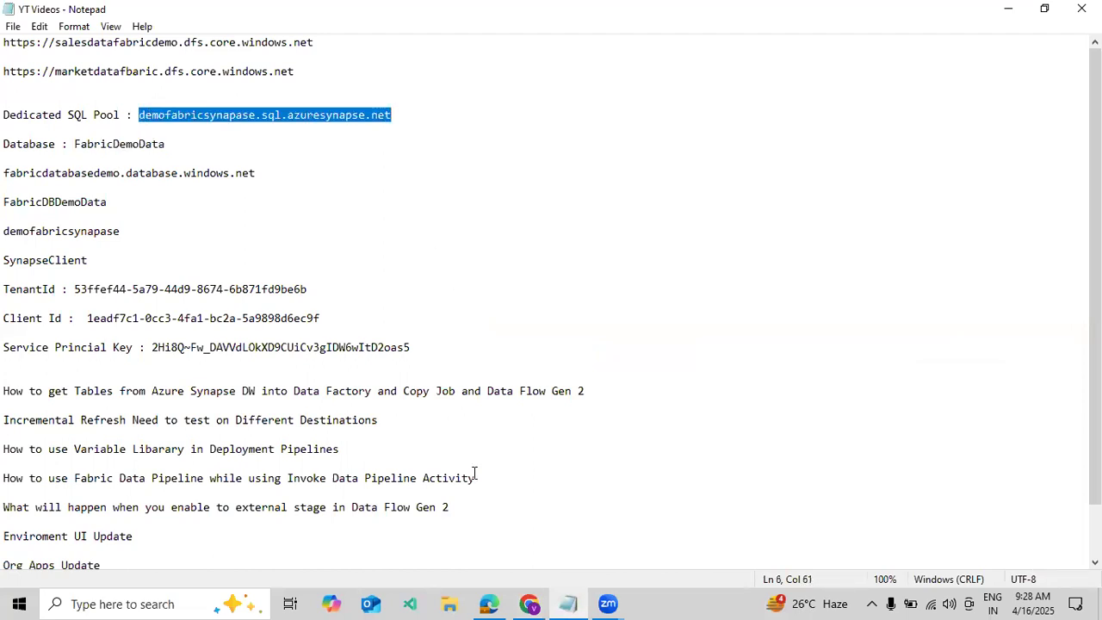
pyautogui.click(528, 603)
pyautogui.hotkey('ctrl', 'v')
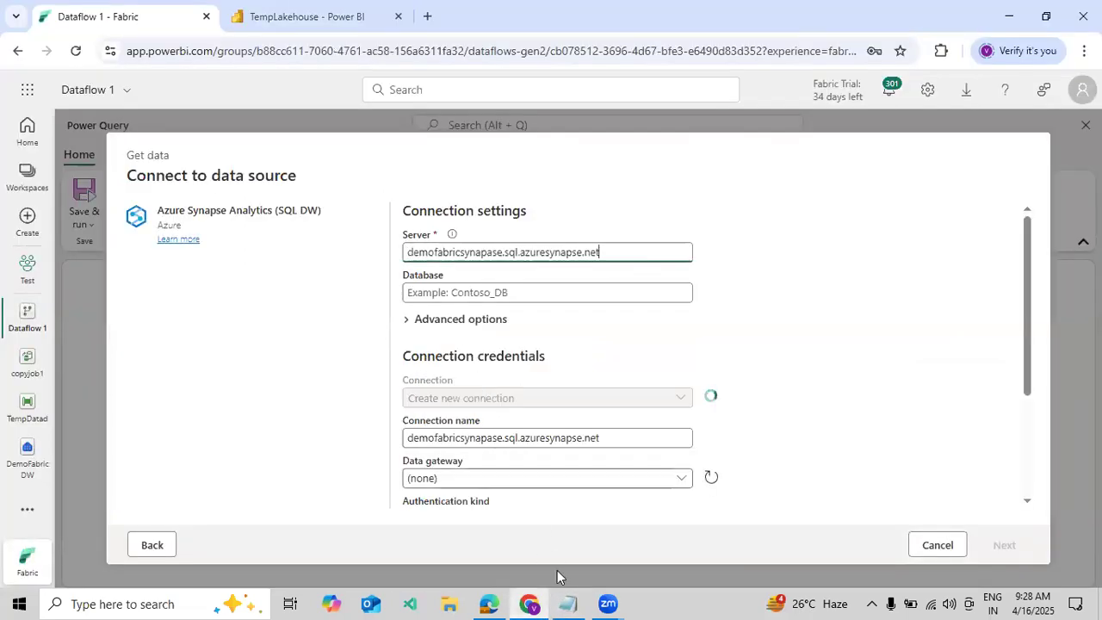
# Step: Copy the database name from the Notepad notes, enter FabricDemoData as the connection's database, and continue to the table selection
pyautogui.click(567, 604)
pyautogui.moveTo(74, 144); pyautogui.dragTo(188, 156)
pyautogui.hotkey('ctrl', 'c')
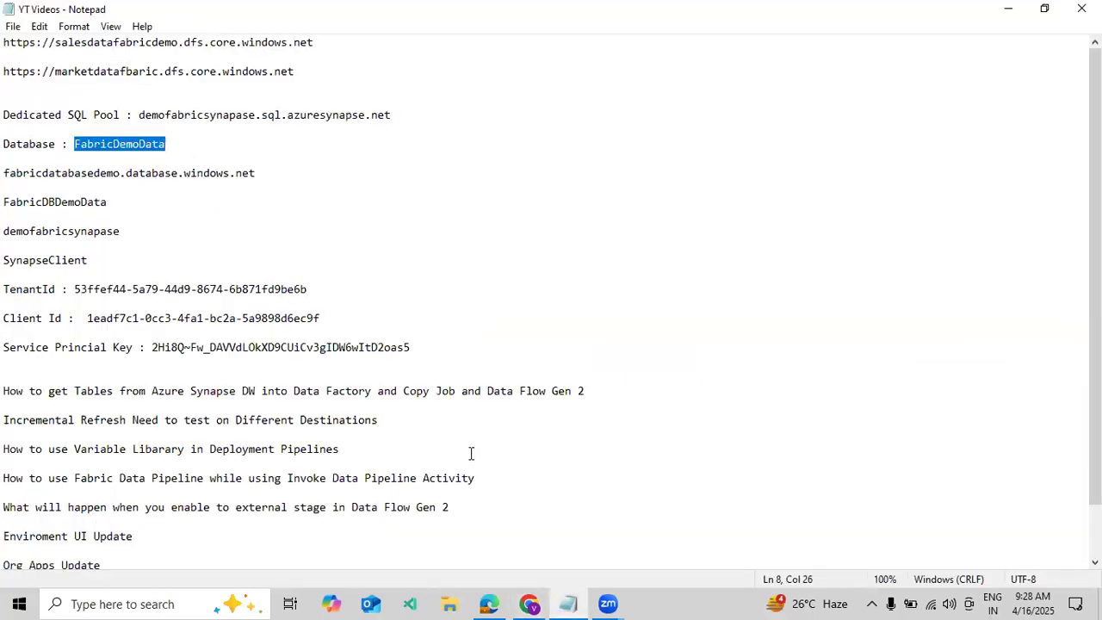
pyautogui.click(529, 604)
pyautogui.click(470, 292)
pyautogui.hotkey('ctrl', 'v')
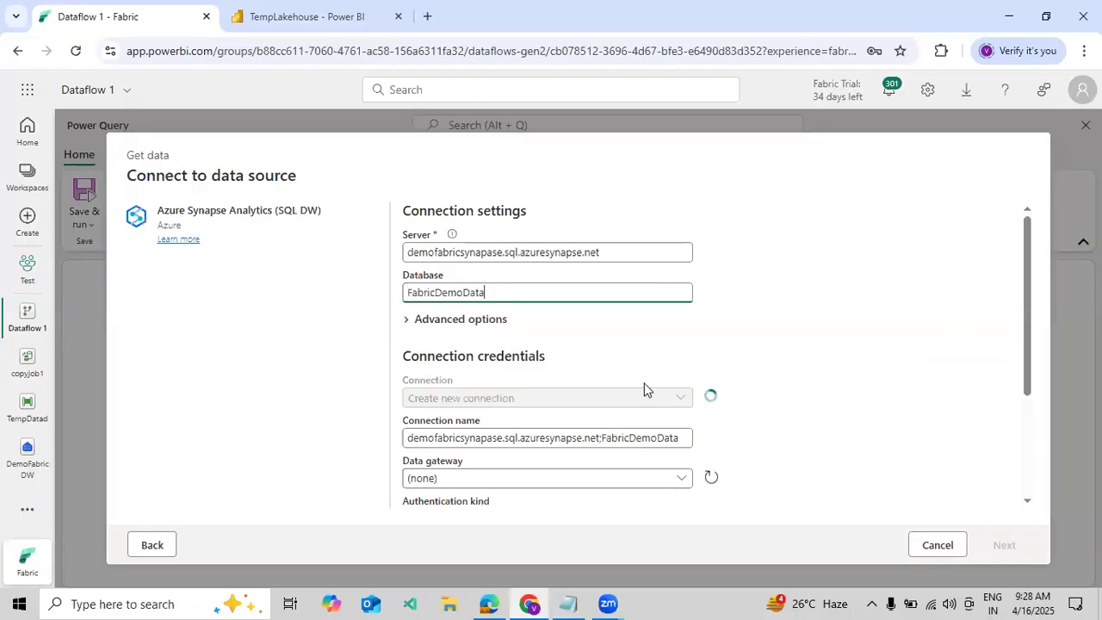
pyautogui.click(1009, 545)
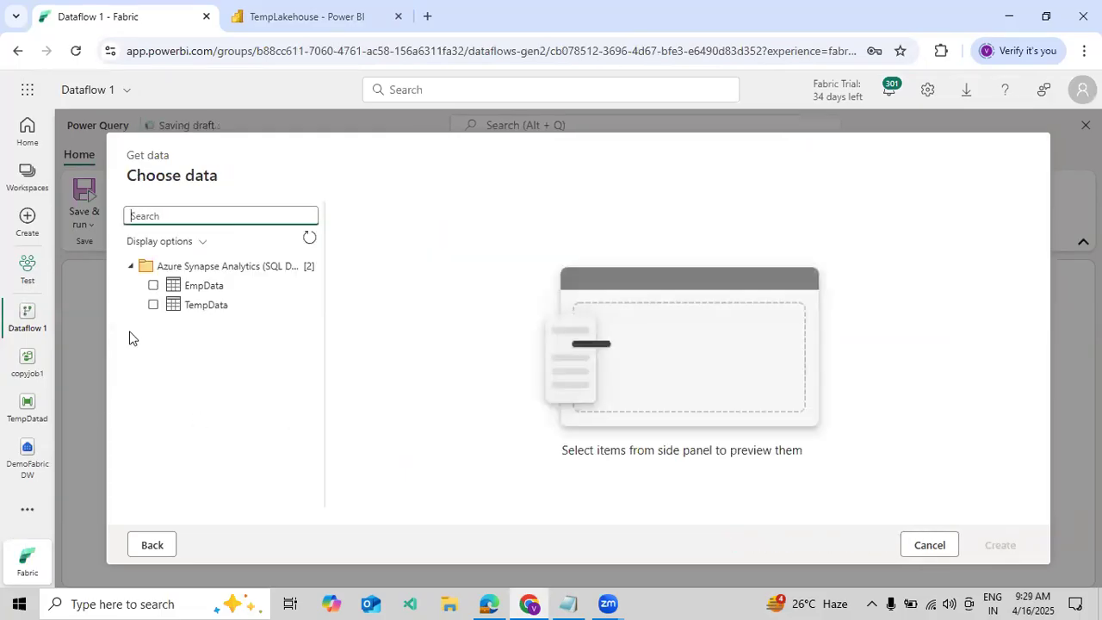
# Step: Select the EmpData and TempData tables from the Synapse source and create their queries
pyautogui.click(154, 285)
pyautogui.click(154, 306)
pyautogui.click(154, 307)
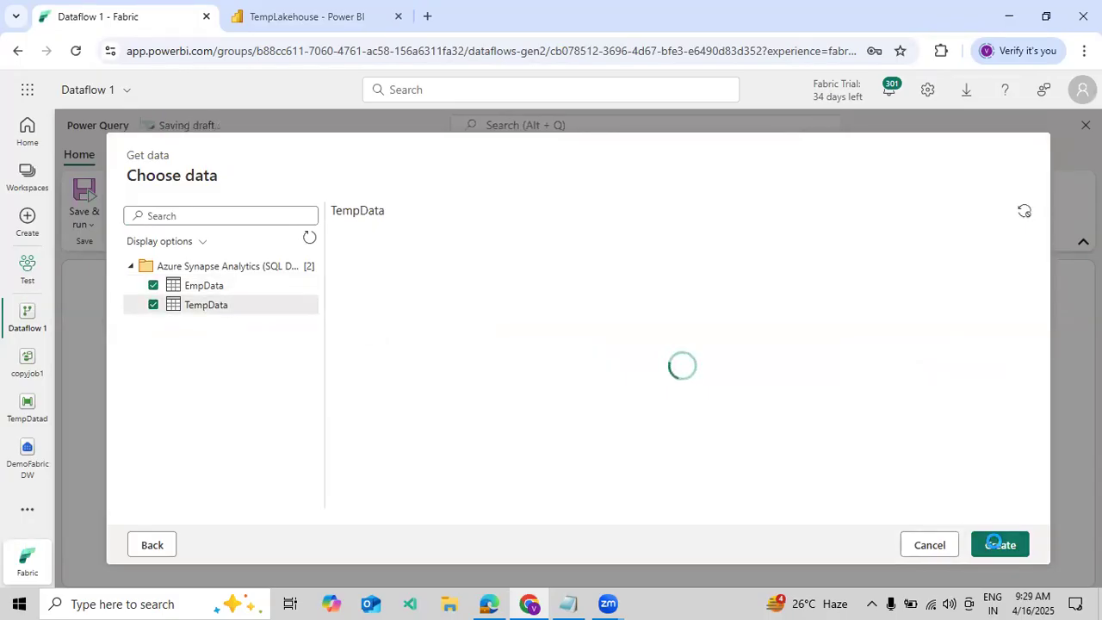
pyautogui.click(996, 545)
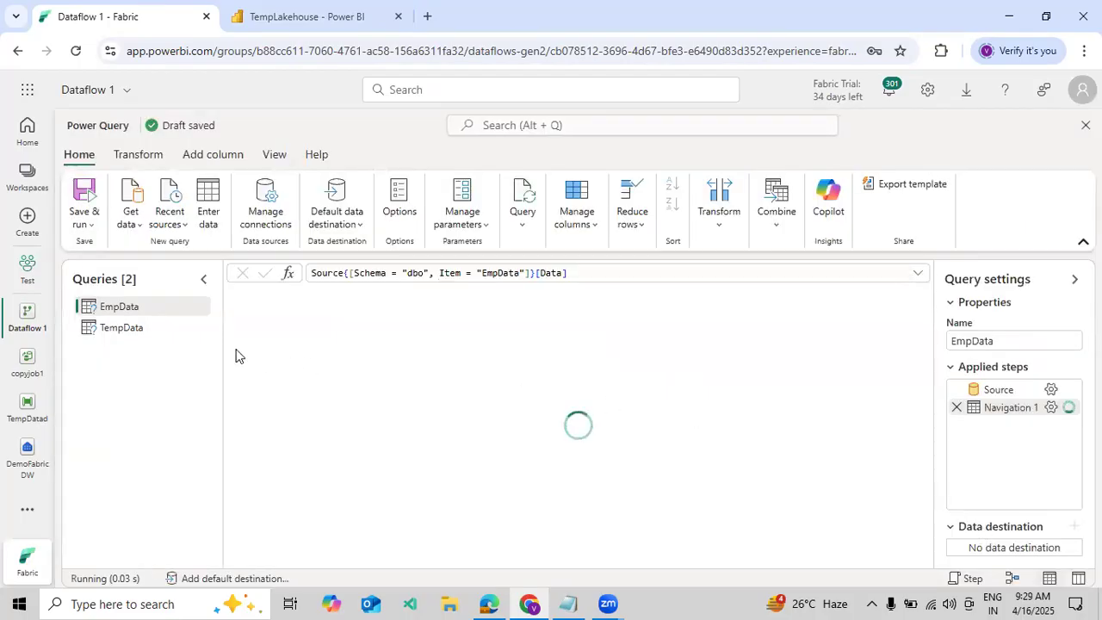
# Step: Rename the EmpData query as EmpDataQuery and the TempData query as TempDataQuery
pyautogui.click(1000, 340)
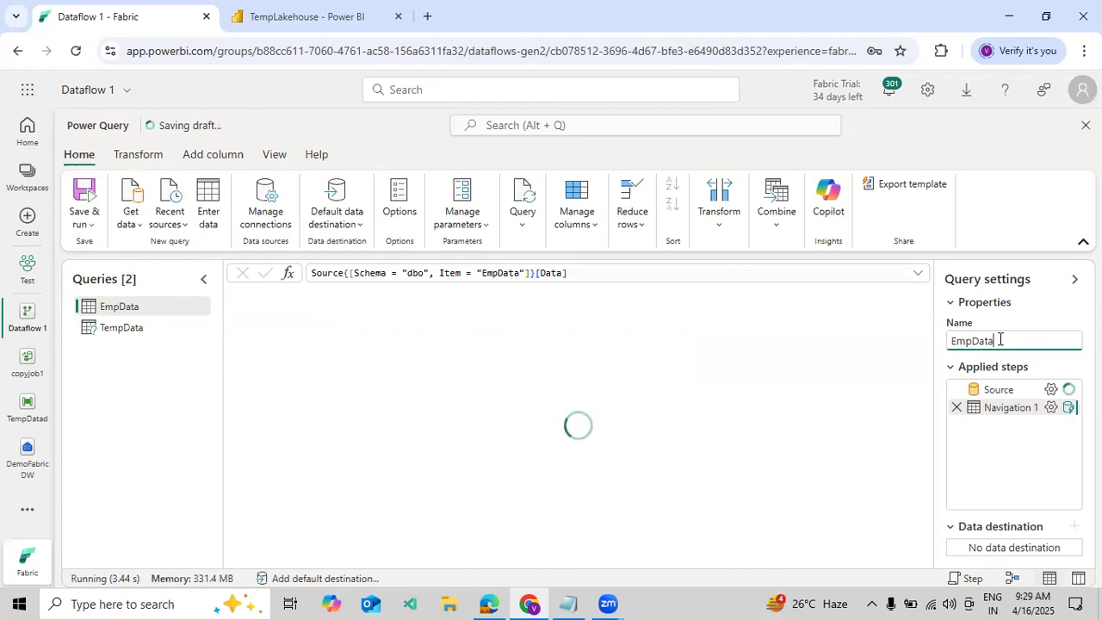
pyautogui.write('Query')
pyautogui.click(145, 331)
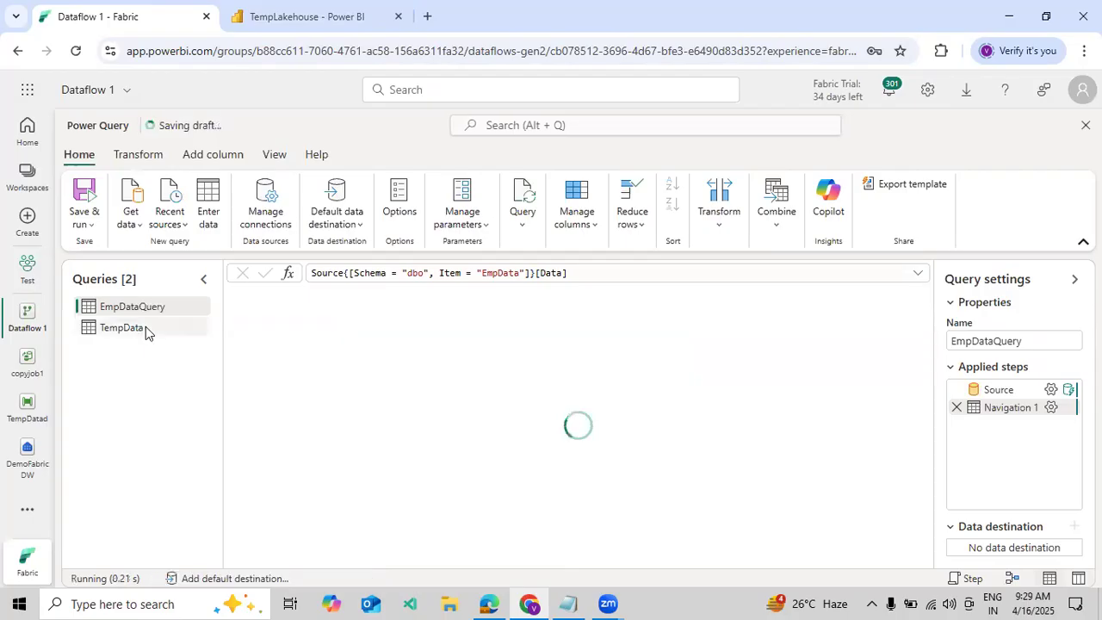
pyautogui.click(1028, 342)
pyautogui.write('Query')
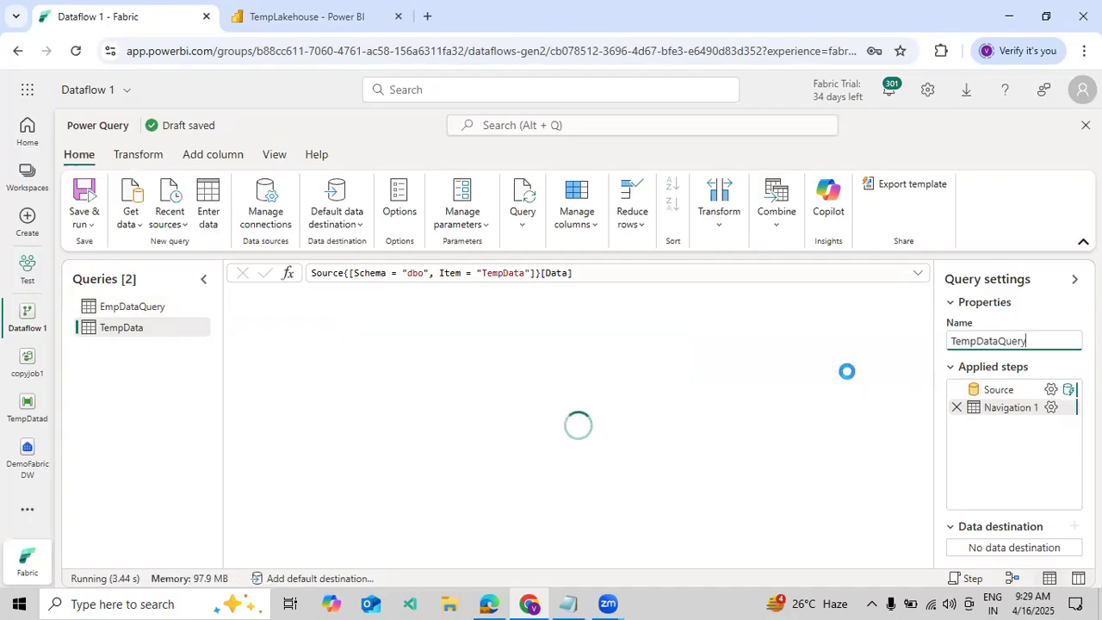
pyautogui.click(847, 371)
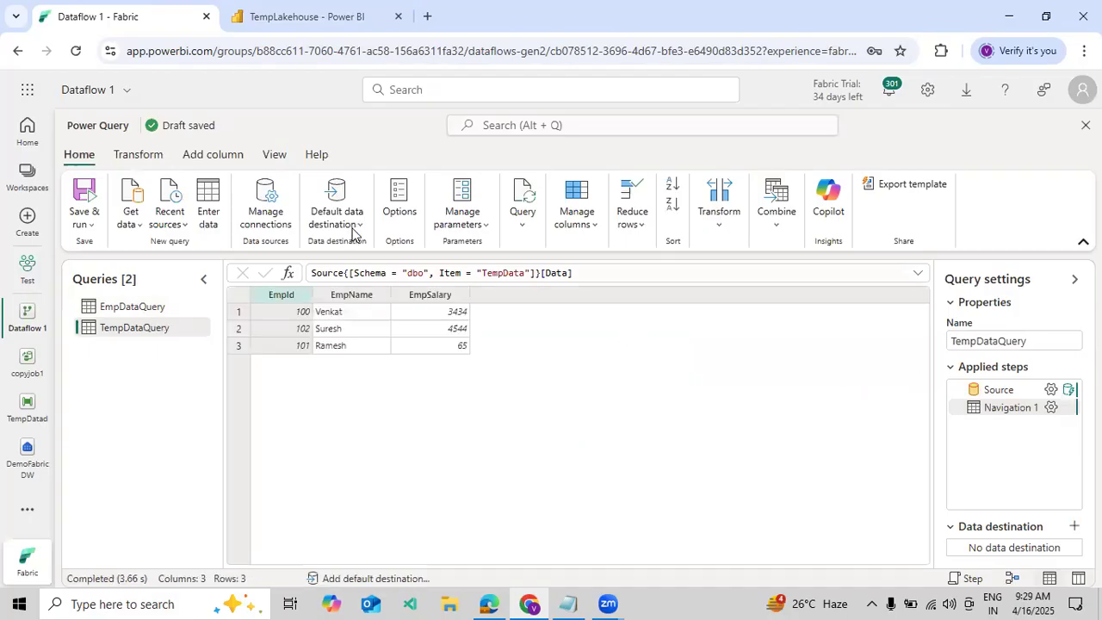
# Step: Set TempLakehouse in the DeptSales workspace as the default lakehouse destination for the queries, using the Replace update method and dynamic schema
pyautogui.click(353, 231)
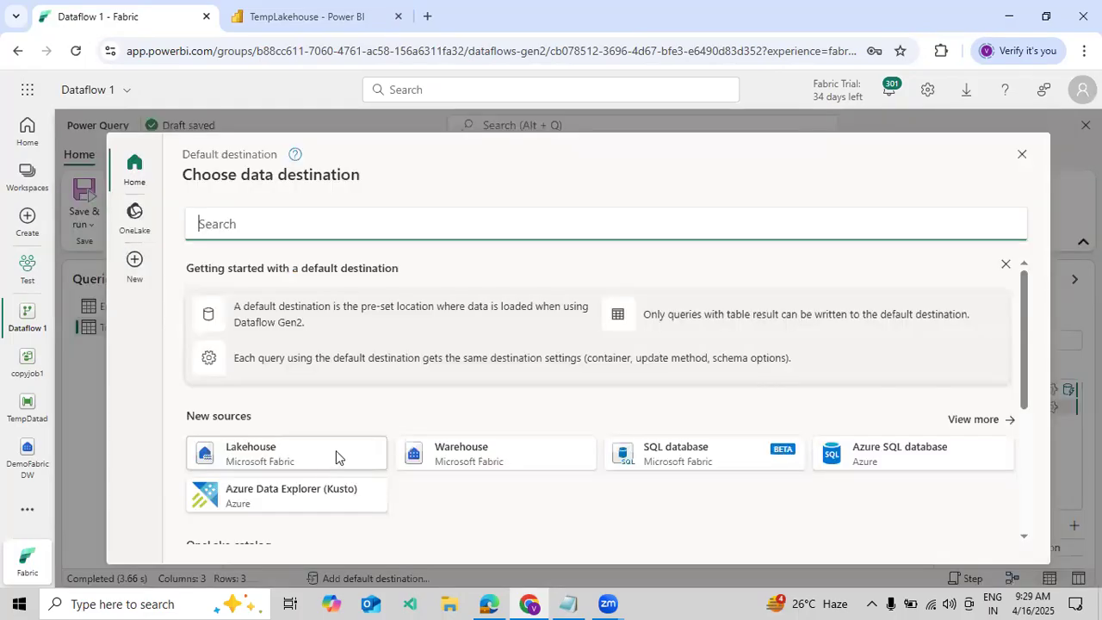
pyautogui.click(336, 457)
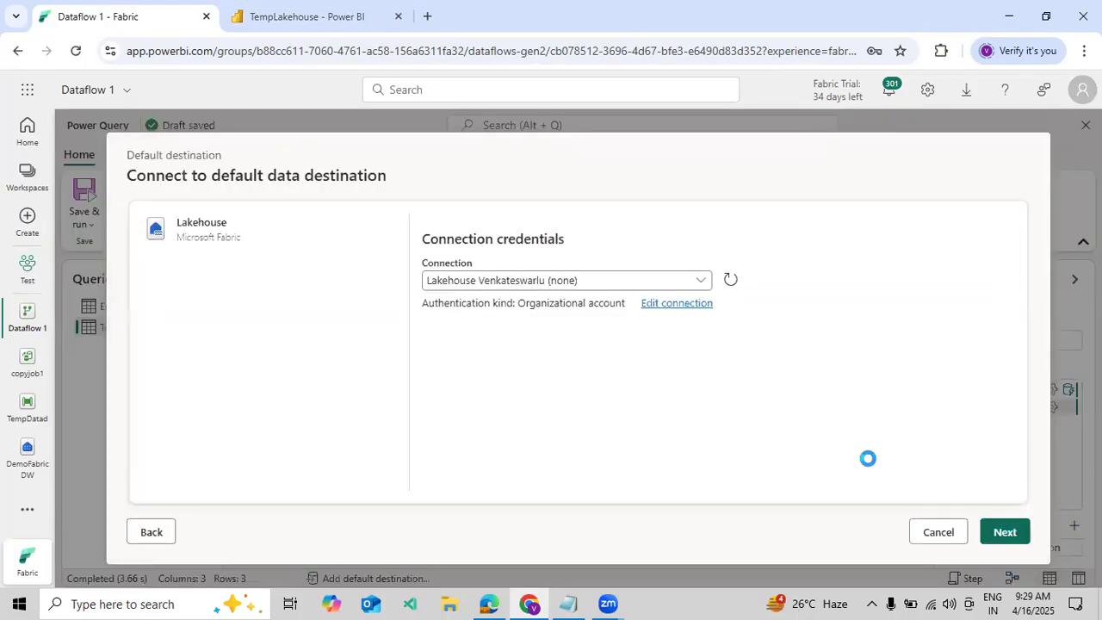
pyautogui.click(1004, 532)
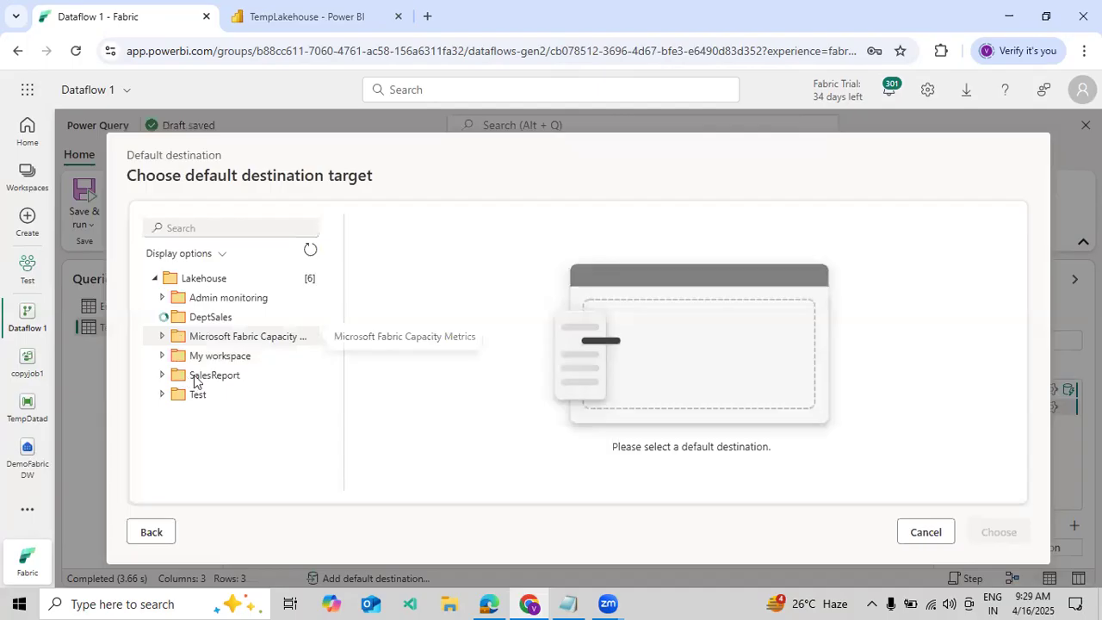
pyautogui.click(162, 317)
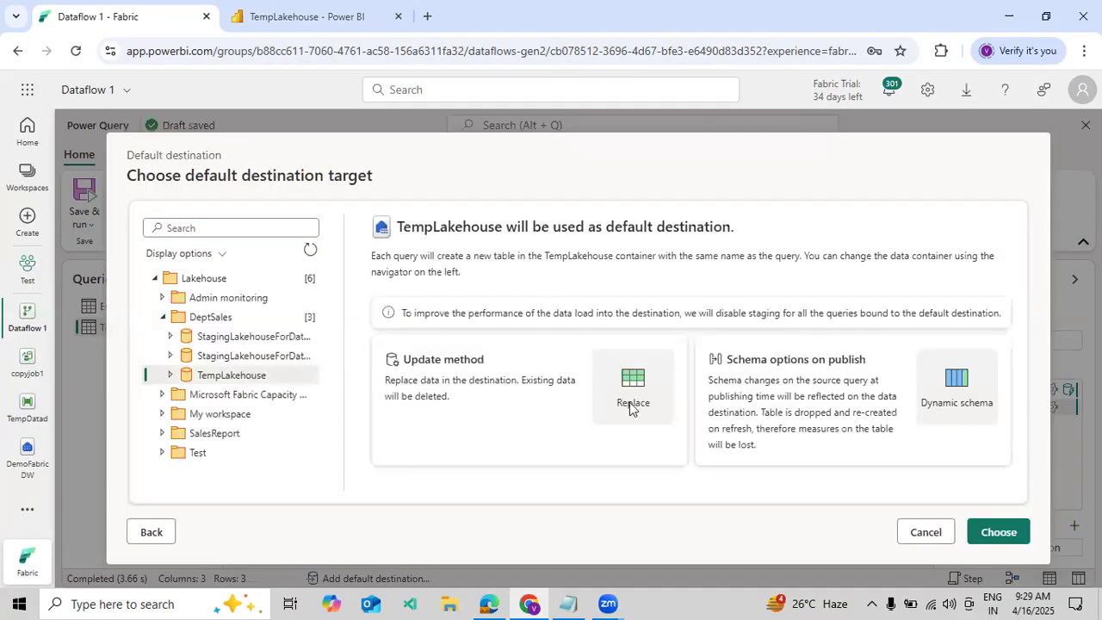
pyautogui.click(986, 532)
pyautogui.click(600, 437)
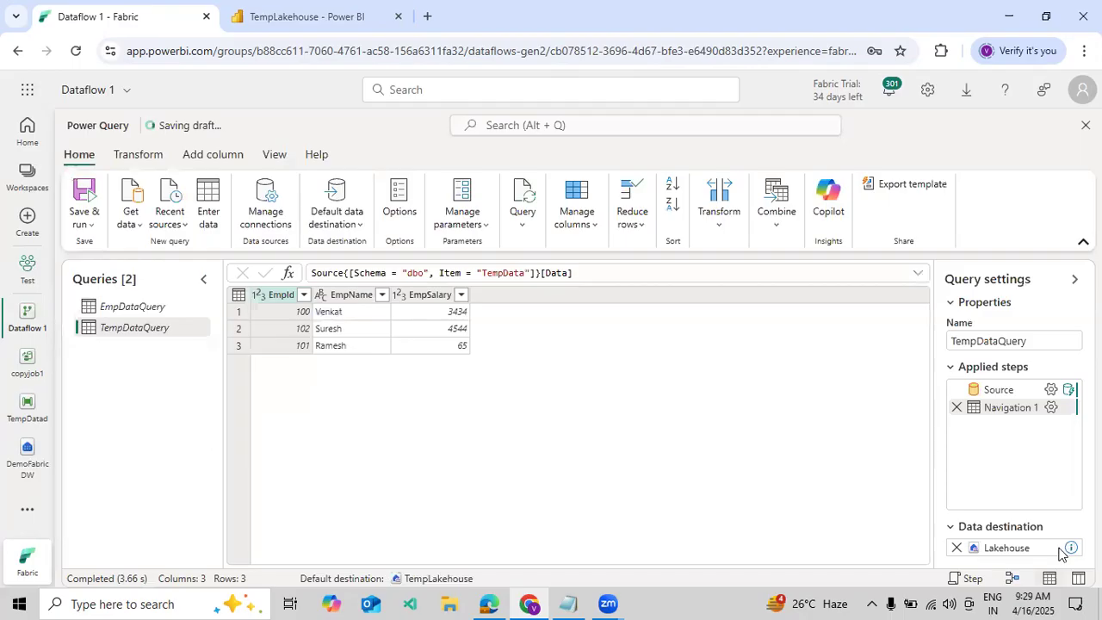
pyautogui.moveTo(1061, 551)
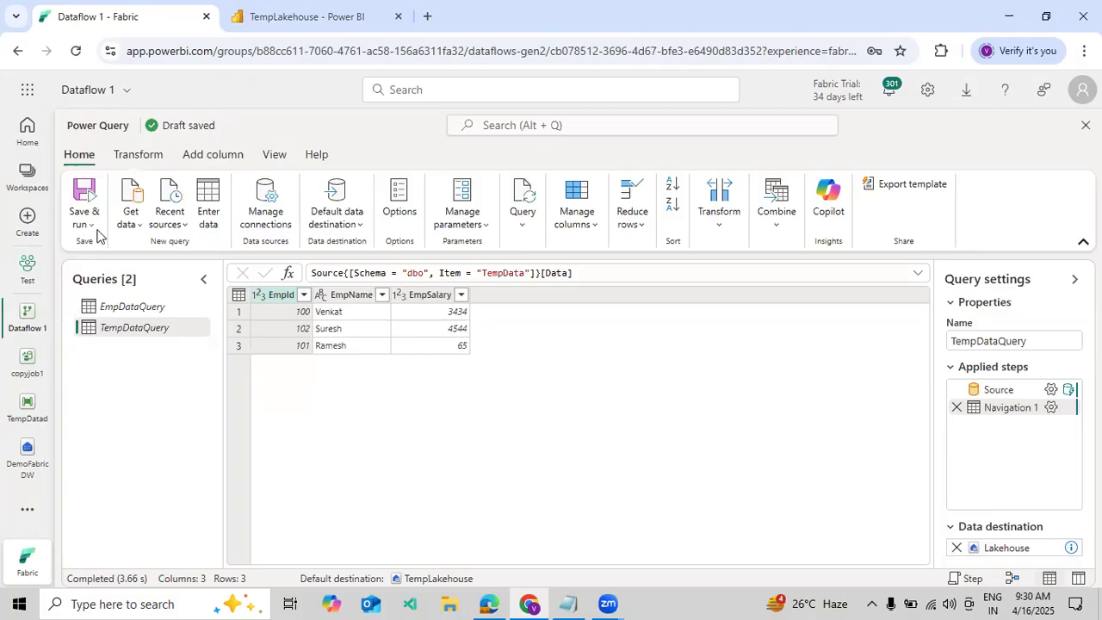
# Step: Save and run the dataflow, open its recent runs from the Test workspace, and refresh the run list
pyautogui.click(85, 224)
pyautogui.click(94, 251)
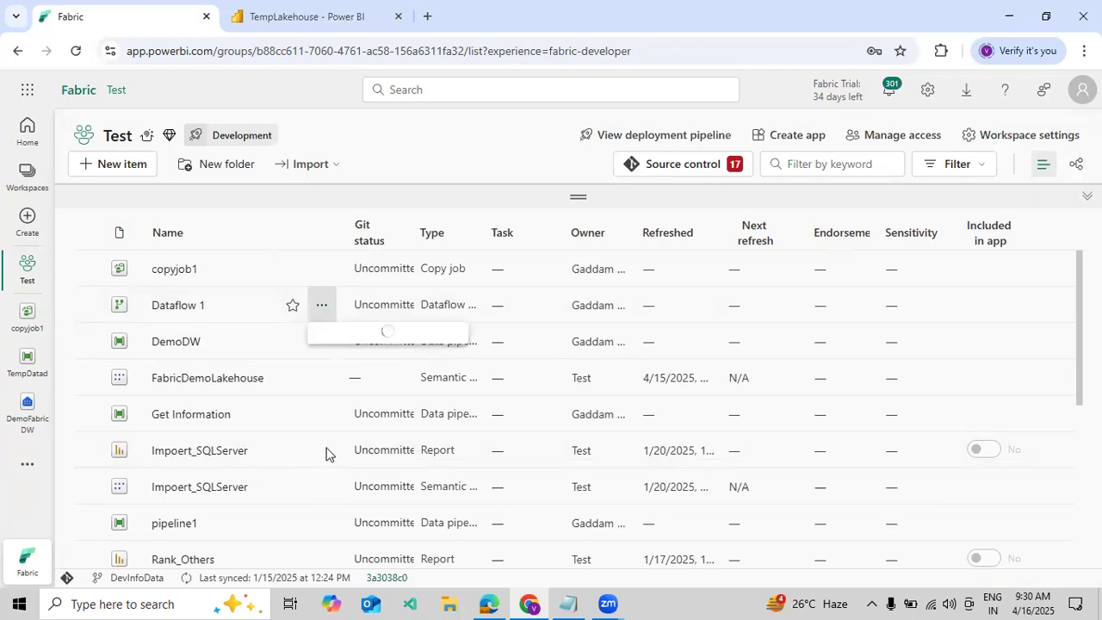
pyautogui.scroll(-1, 362, 516)
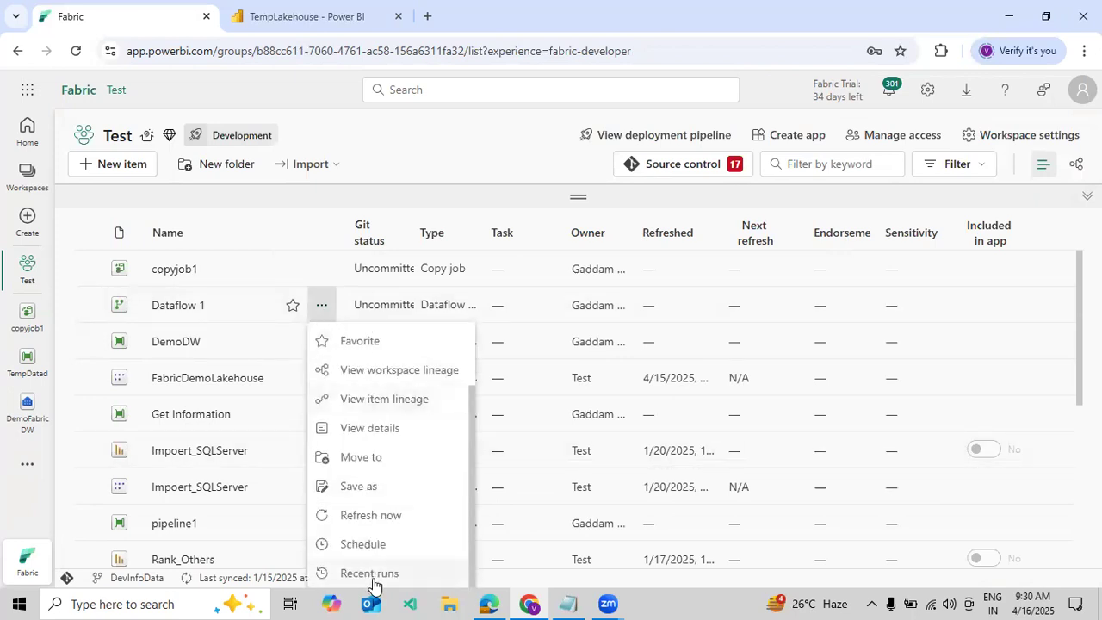
pyautogui.click(371, 575)
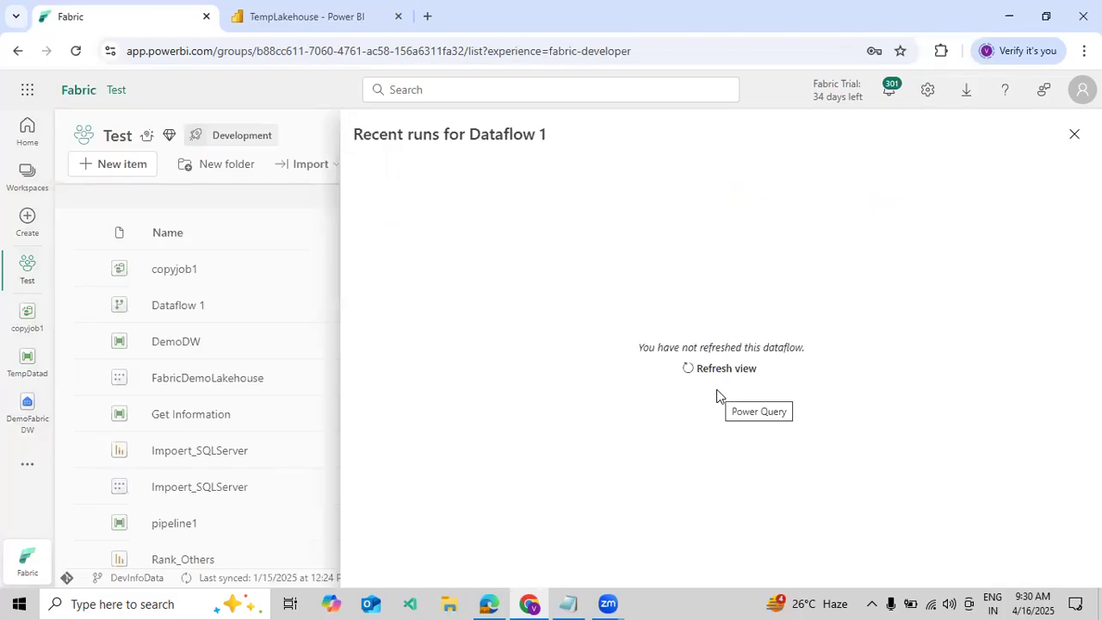
pyautogui.click(720, 371)
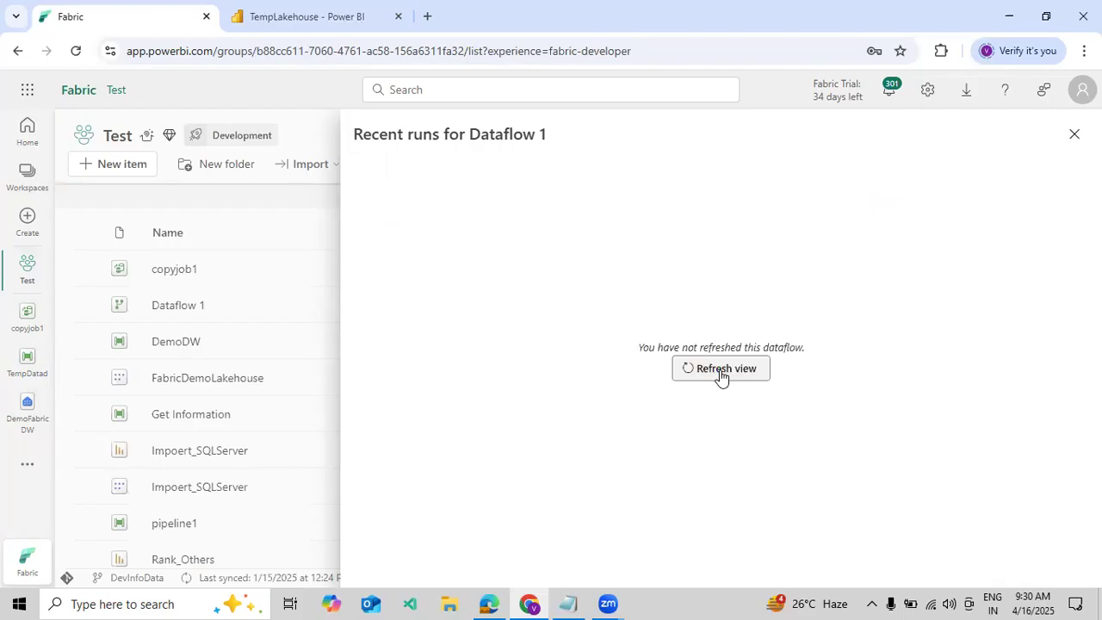
pyautogui.click(721, 370)
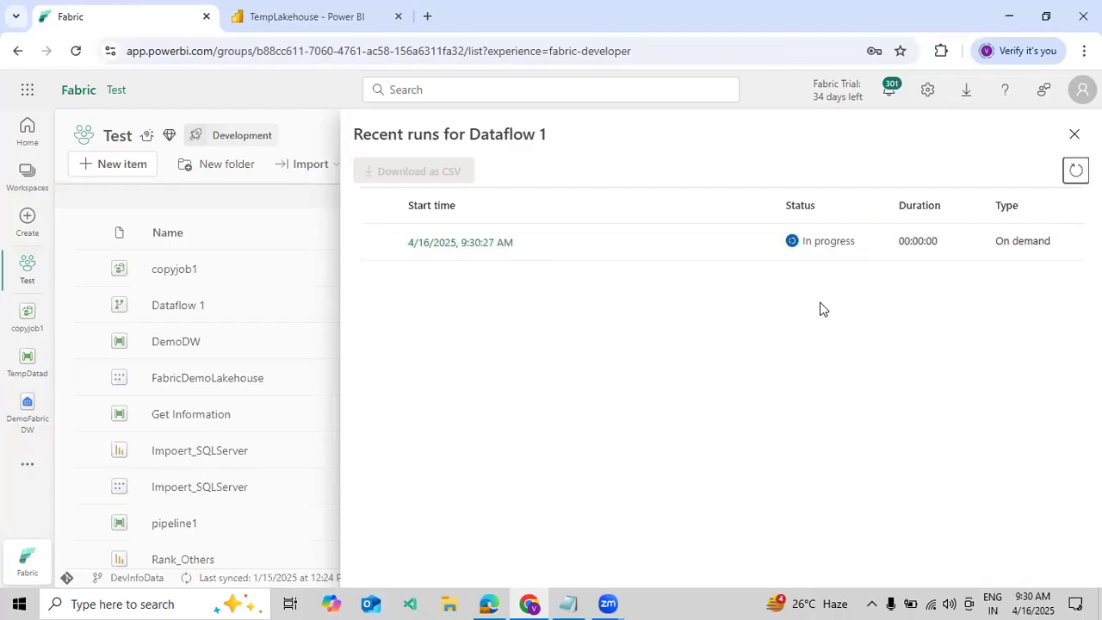
# Step: Preview the TempData and EmpData tables in TempLakehouse, and return to the dataflow's recent runs
pyautogui.click(248, 21)
pyautogui.click(184, 431)
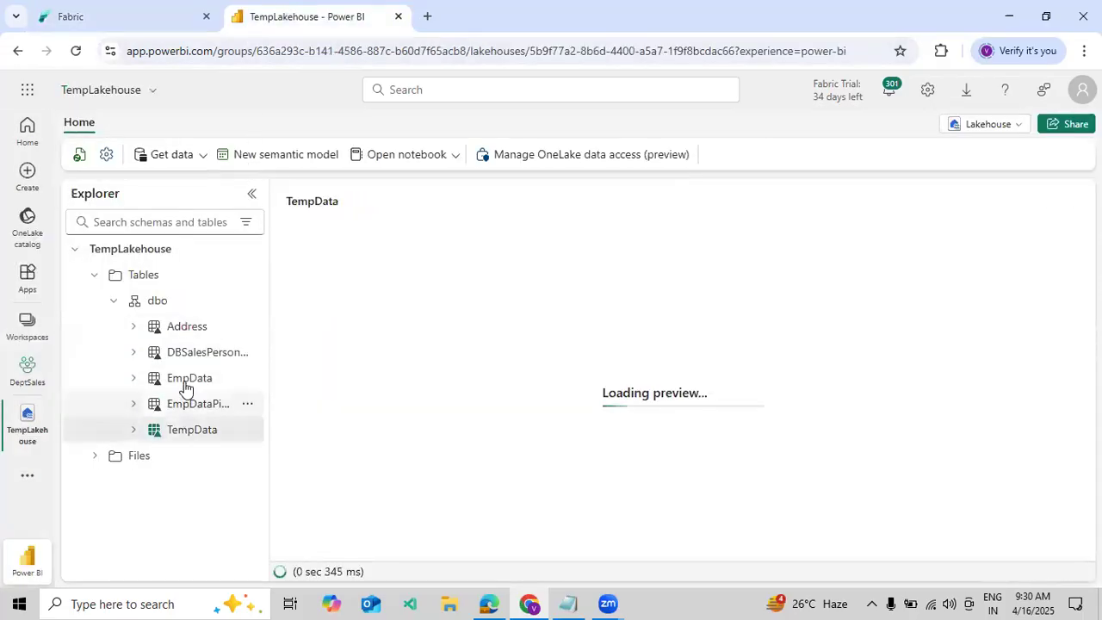
pyautogui.click(184, 384)
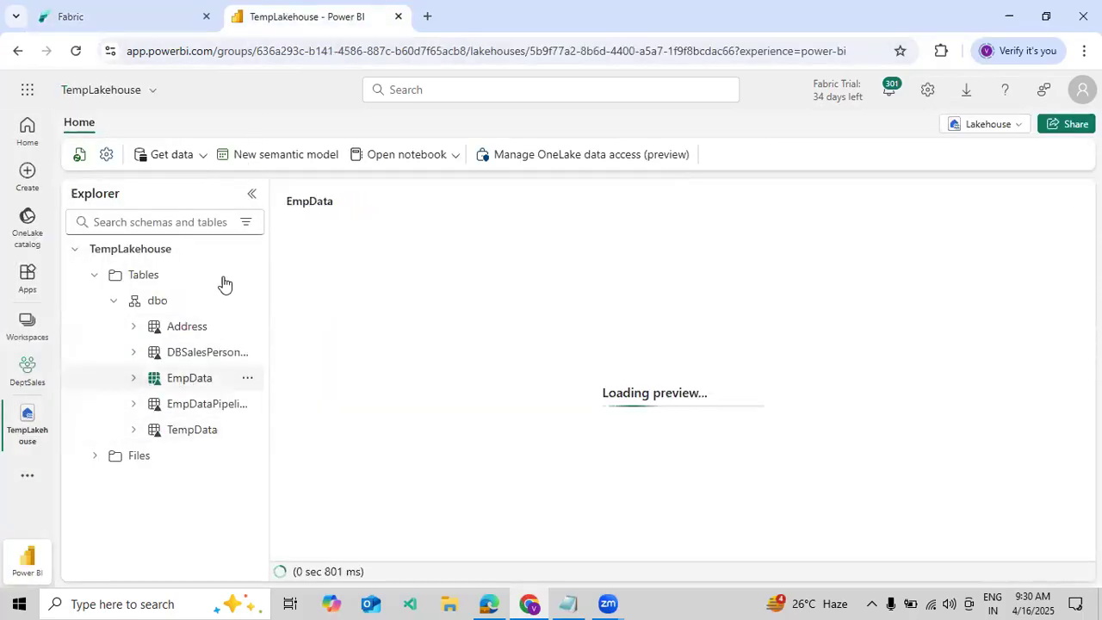
pyautogui.click(129, 24)
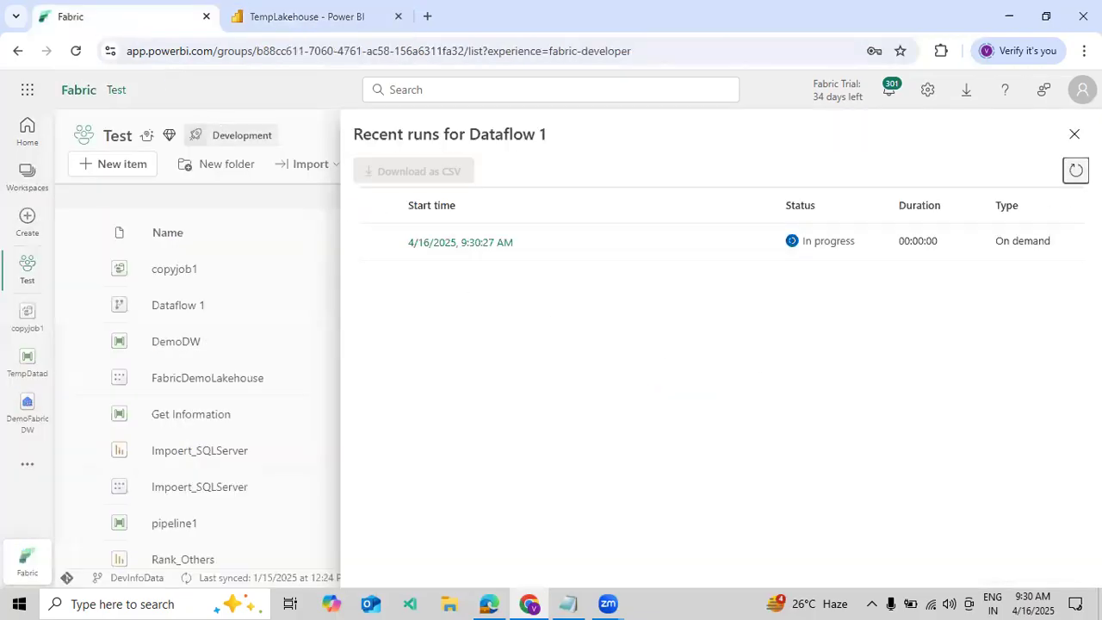
# Step: Refresh the recent runs list for Dataflow 1 repeatedly until the on-demand run finishes
pyautogui.click(1076, 169)
pyautogui.click(1075, 170)
pyautogui.press('Return')
pyautogui.press('Return')
pyautogui.click(1074, 177)
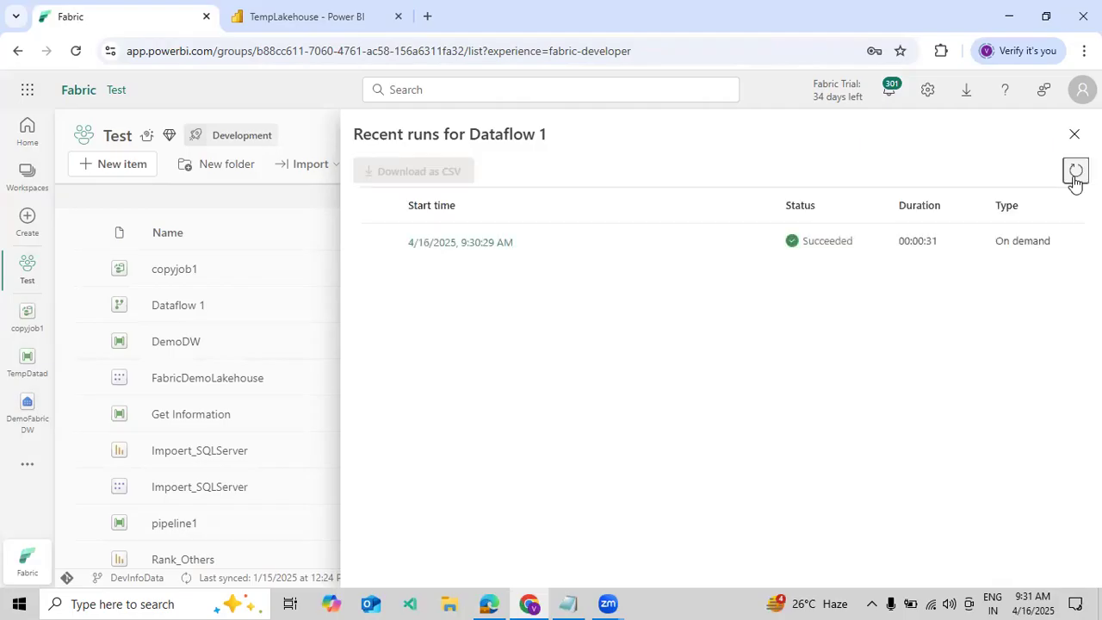
# Step: Refresh the dbo schema in TempLakehouse and preview the EmpDataQuery and TempDataQuery tables
pyautogui.click(245, 29)
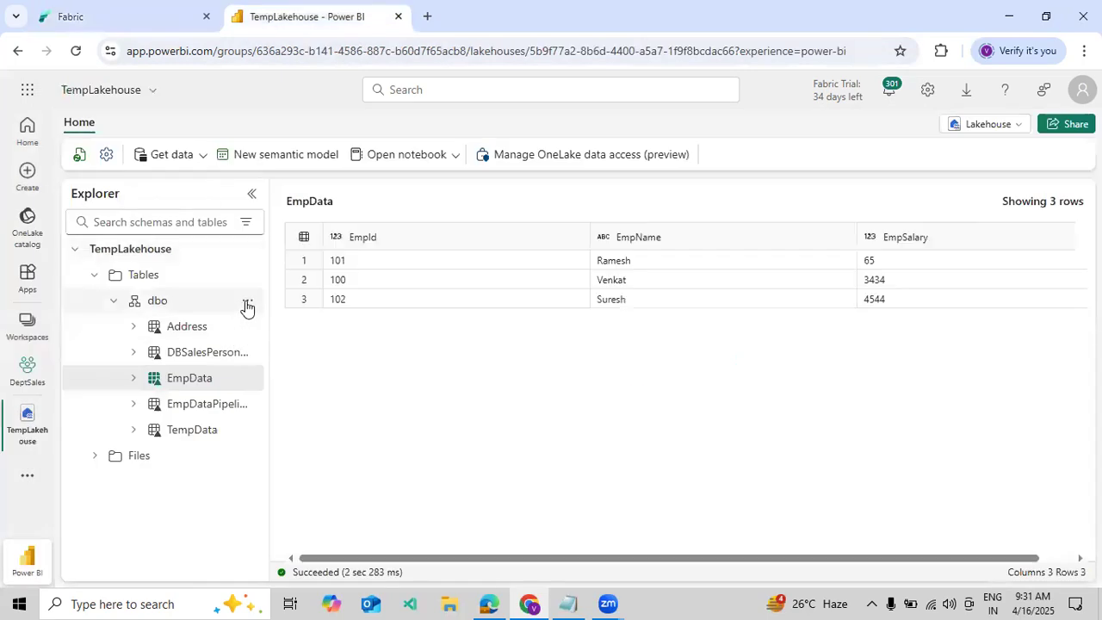
pyautogui.click(244, 303)
pyautogui.click(280, 390)
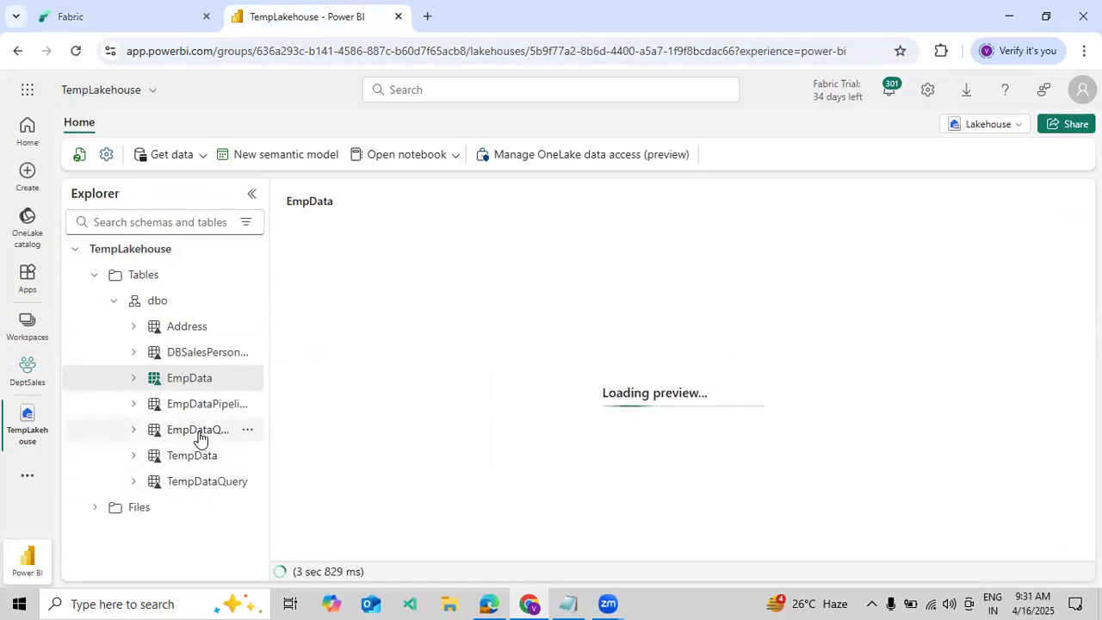
pyautogui.click(198, 432)
pyautogui.click(197, 488)
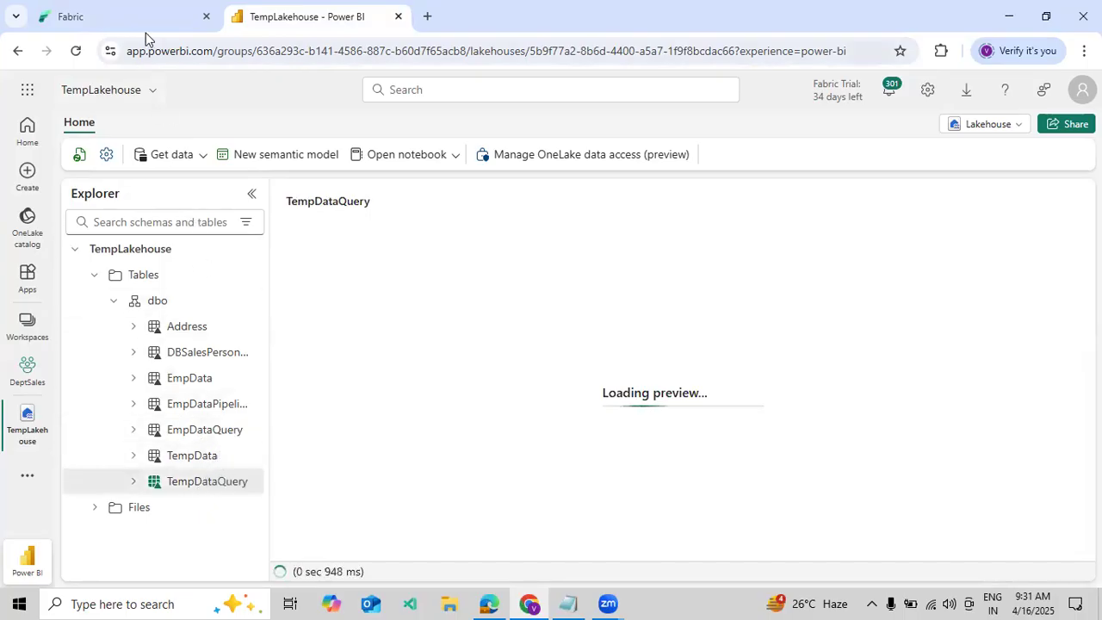
# Step: Review the TempData SQL script in Azure Synapse Studio and collapse the Tables folder of the FabricDemoData database
pyautogui.click(121, 16)
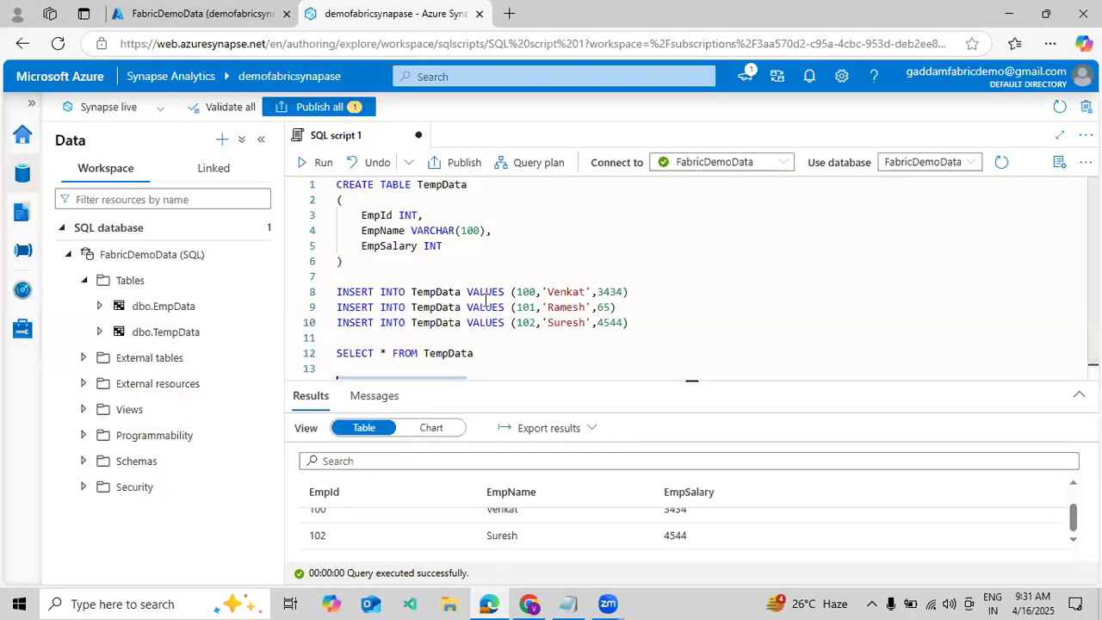
pyautogui.click(488, 277)
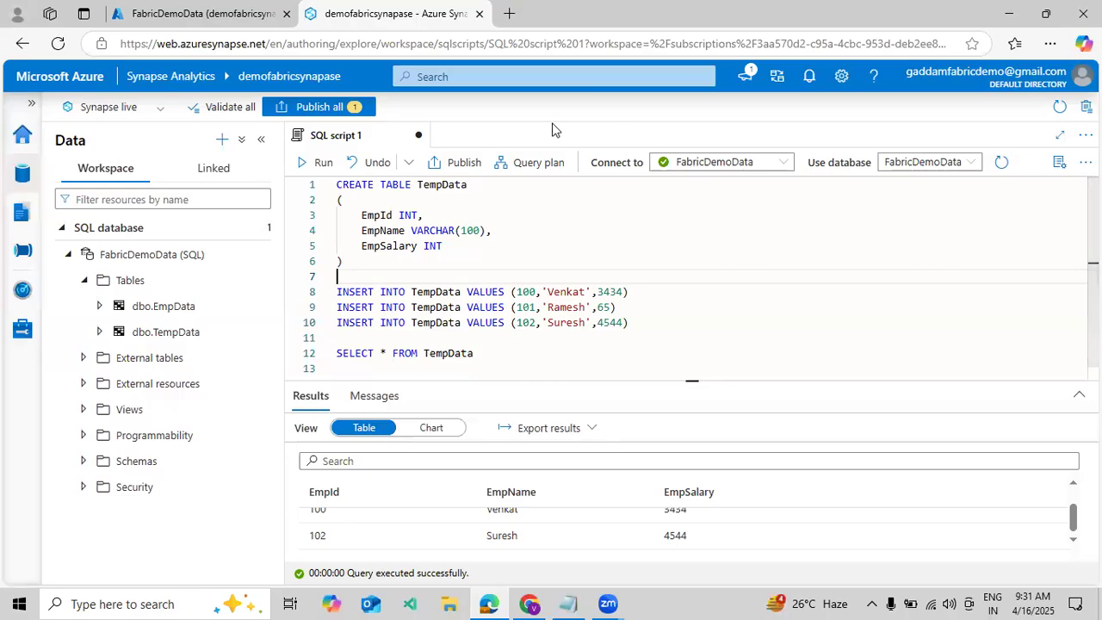
pyautogui.click(83, 280)
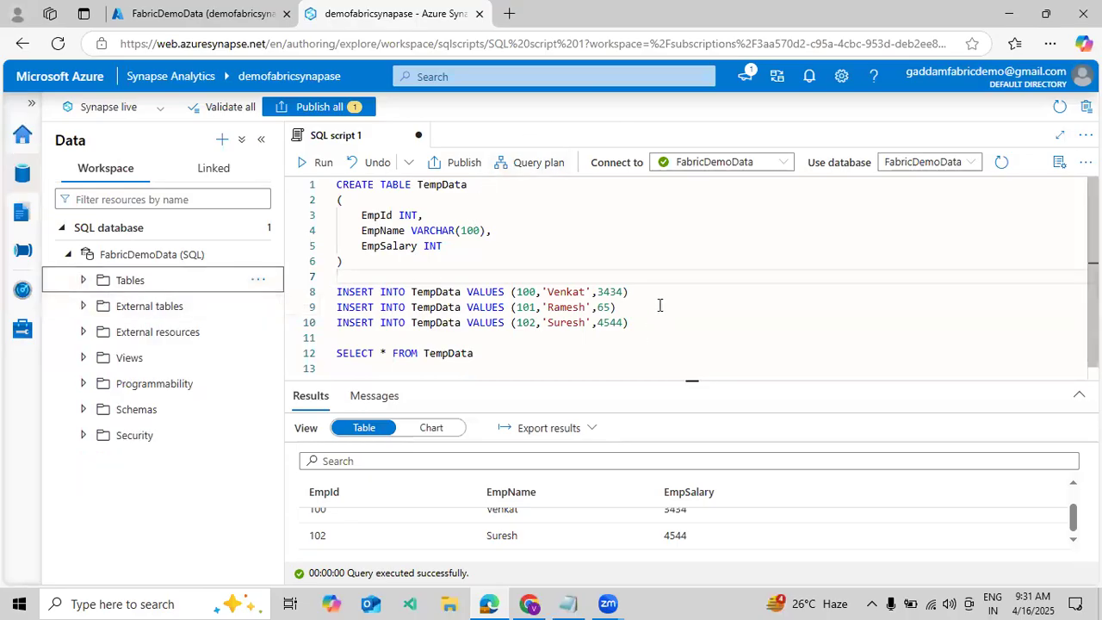
# Step: Return to Fabric in the other browser and close the recent runs for Dataflow 1 to show the Test workspace items
pyautogui.click(530, 603)
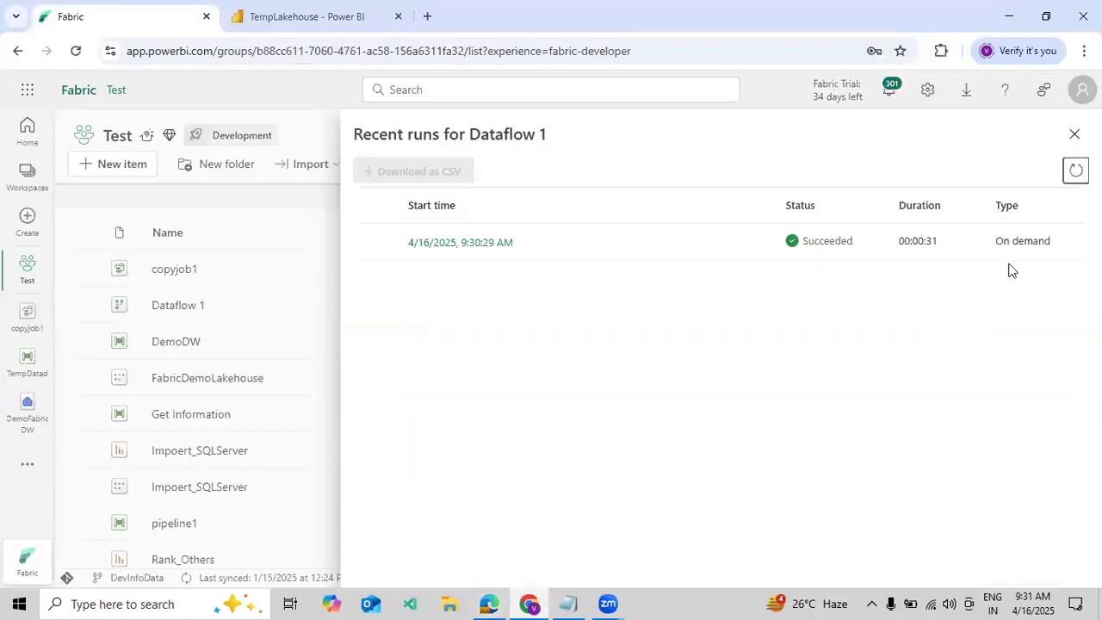
pyautogui.click(1074, 134)
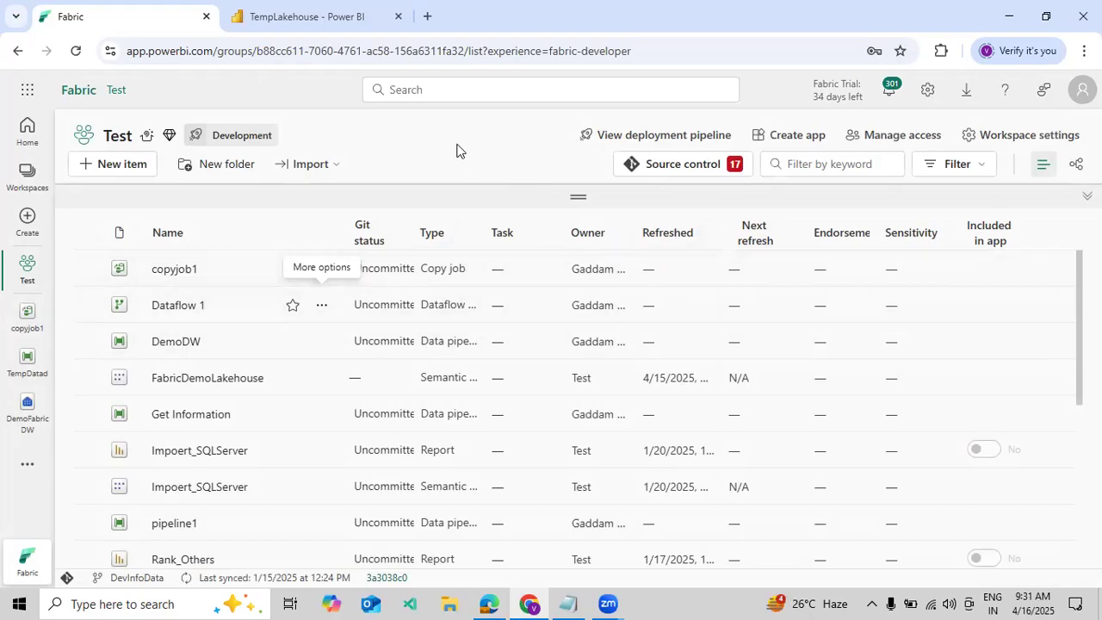
pyautogui.click(488, 604)
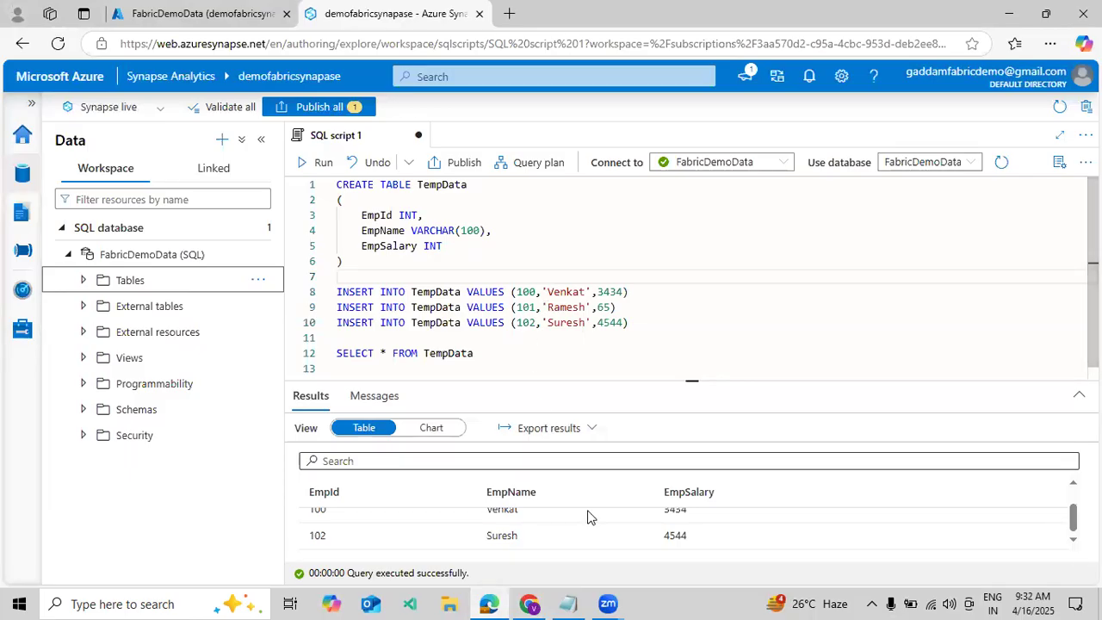
pyautogui.click(528, 603)
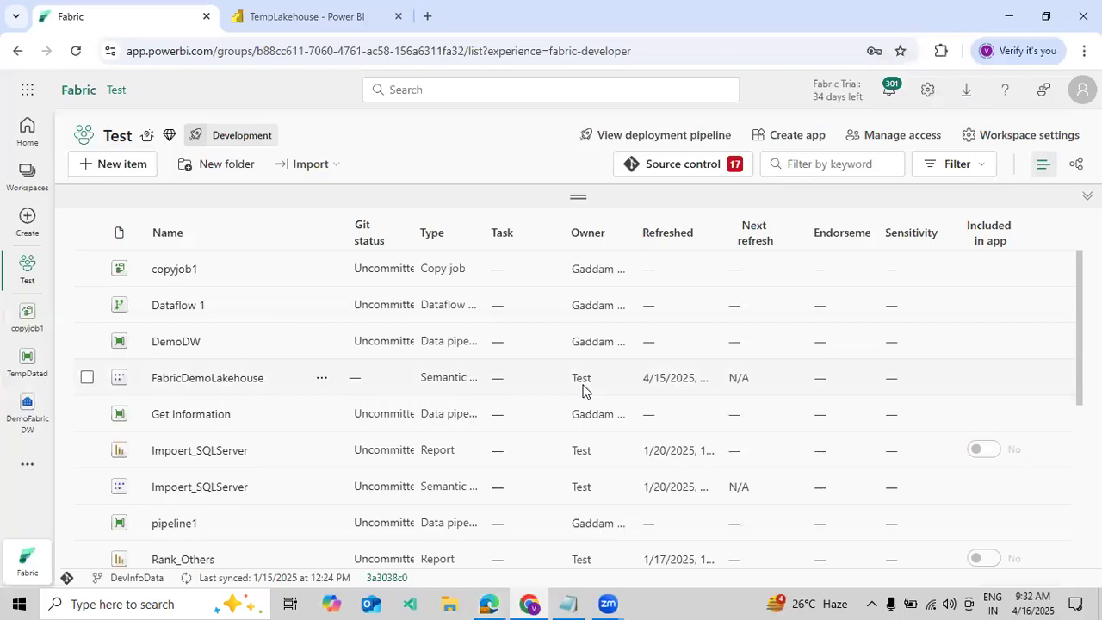